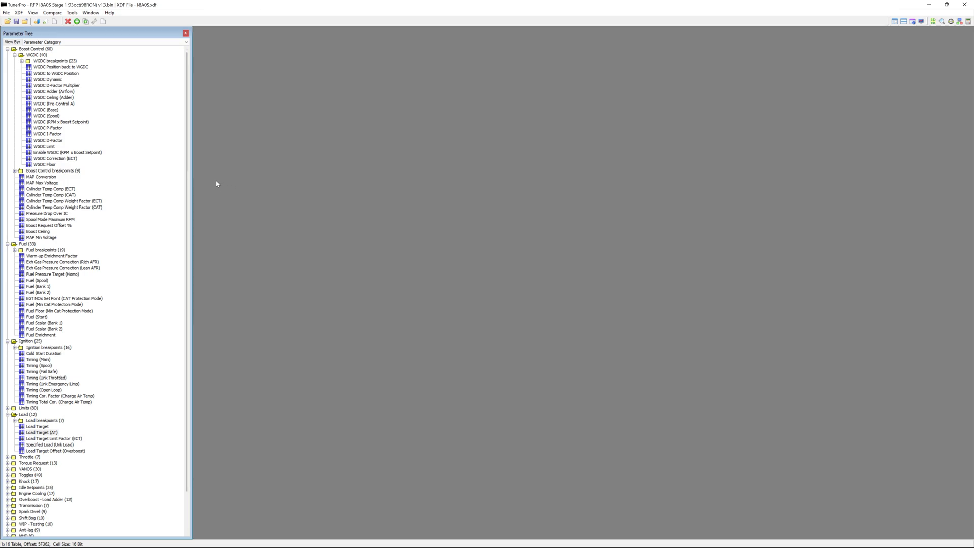
Step: Open the tune file RFP I8A0S Stage 1 93oct(98RON) v13.bin from the RFP Stage 1 v13 folder
left_click(7, 14)
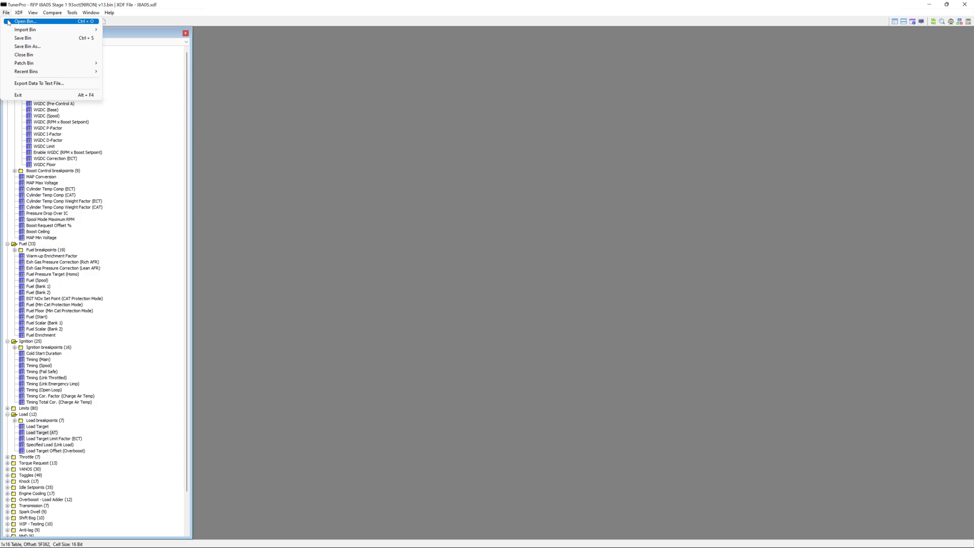
left_click(9, 23)
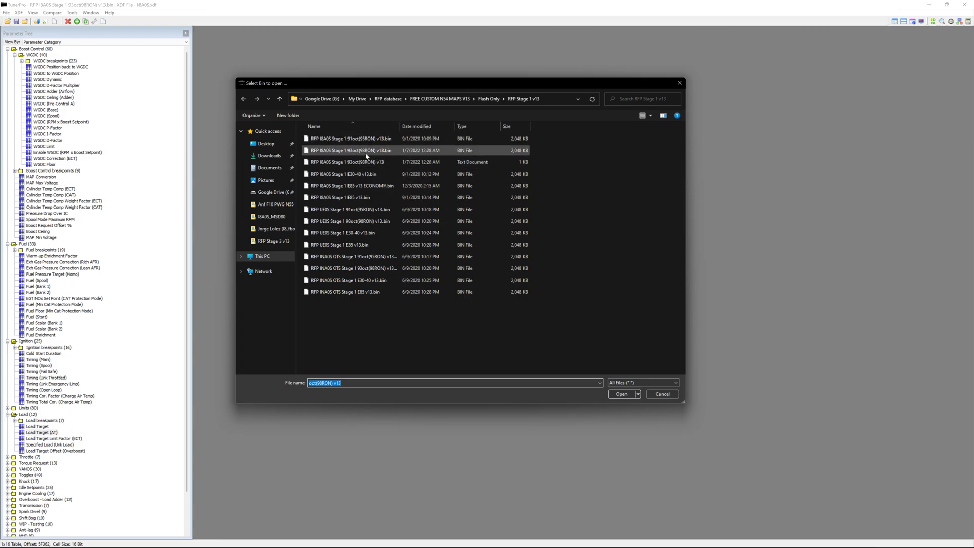
left_click(342, 151)
left_click(636, 398)
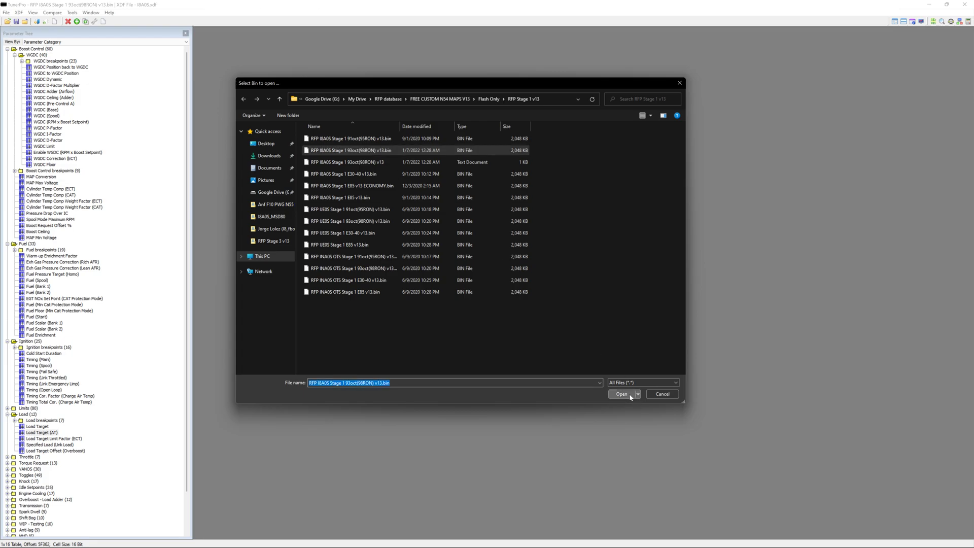
Step: Load the definition file I8A0S.xdf from the I8A0S_MSD80 folder
left_click(20, 13)
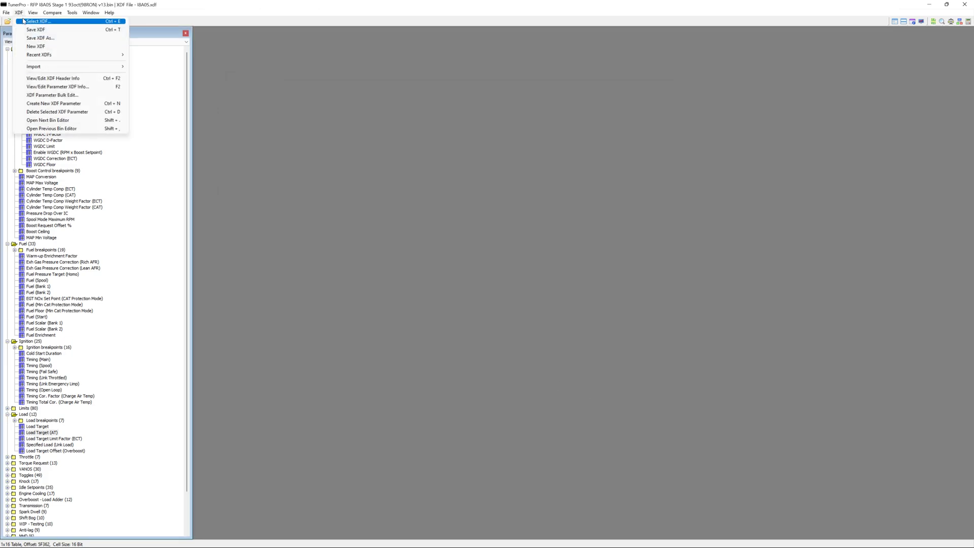
left_click(36, 24)
left_click_drag(419, 95, 445, 105)
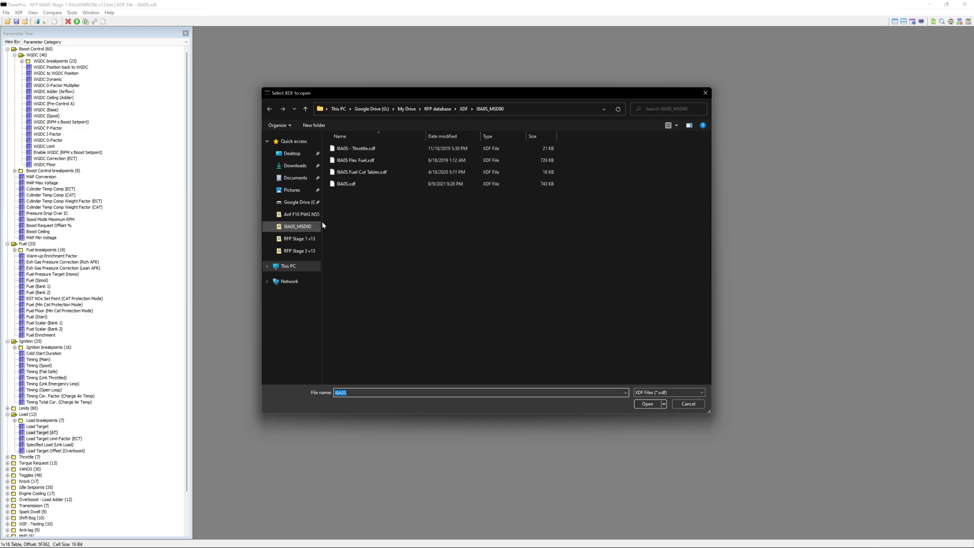
left_click(365, 184)
left_click(359, 172)
left_click(356, 185)
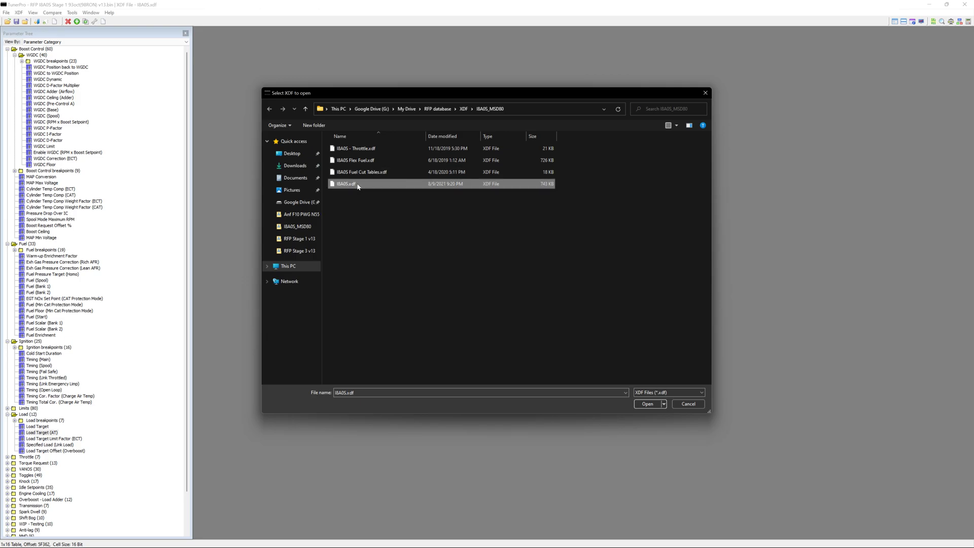
double_click(357, 186)
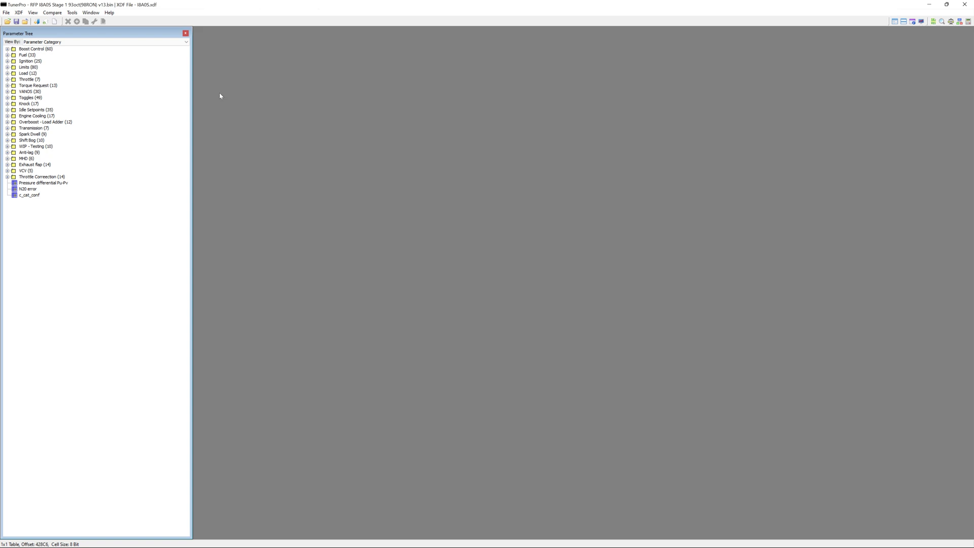
Step: Expand the Boost Control category and browse to the Flash Only folder of FREE CUSTOM N54 MAPS V13 for compare bin 1
left_click(7, 50)
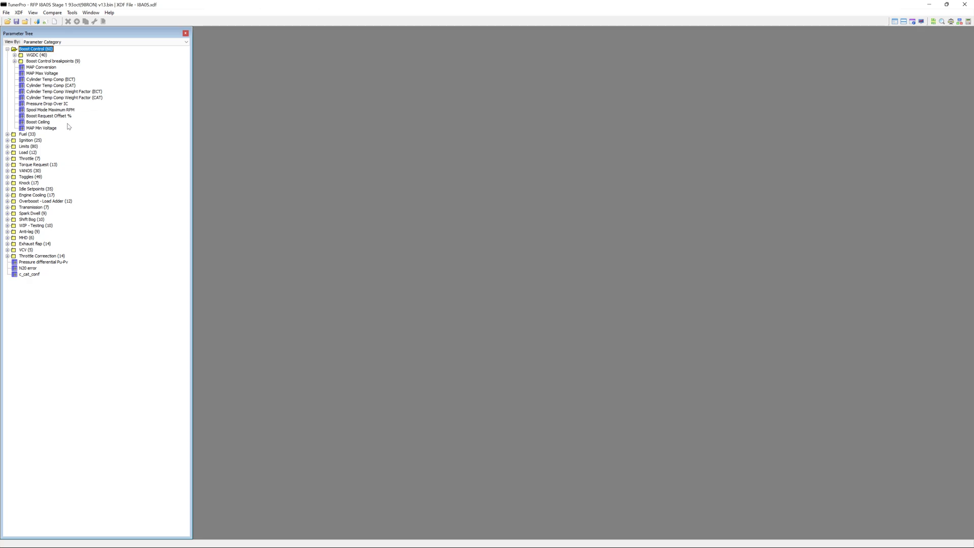
left_click(52, 12)
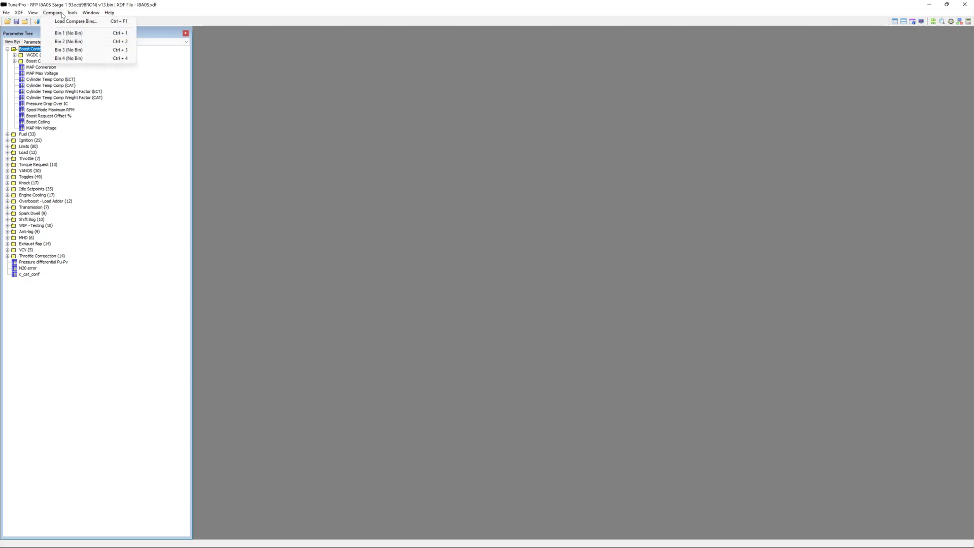
left_click(71, 21)
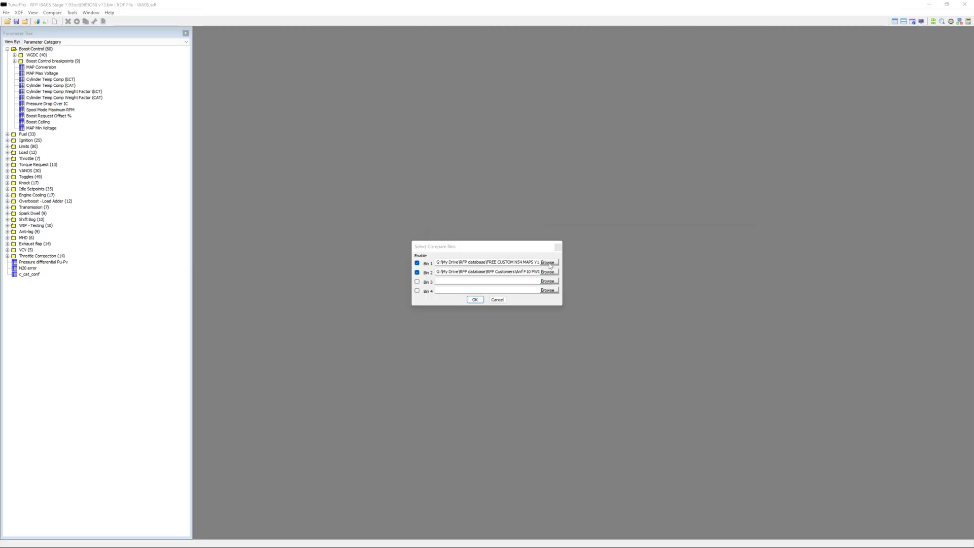
left_click(548, 262)
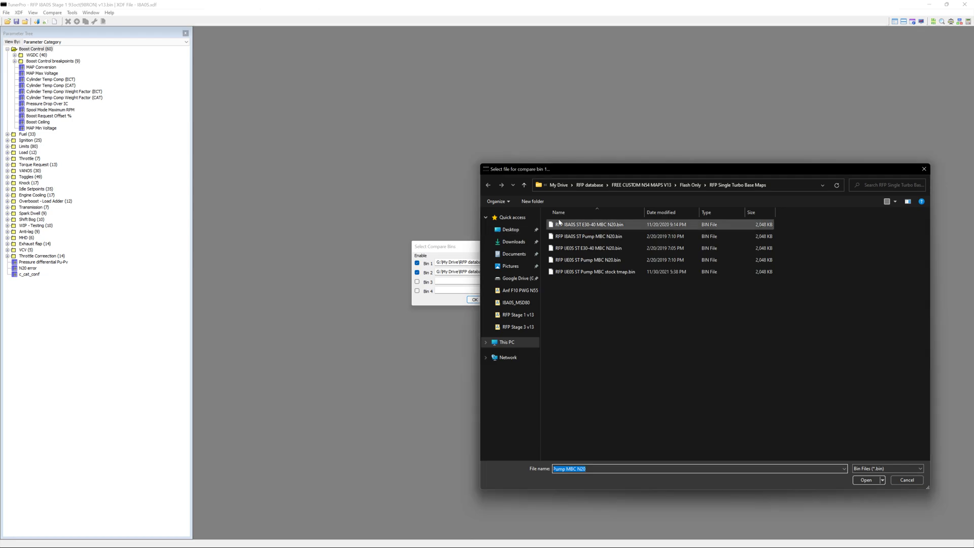
left_click_drag(657, 168, 482, 114)
left_click(487, 130)
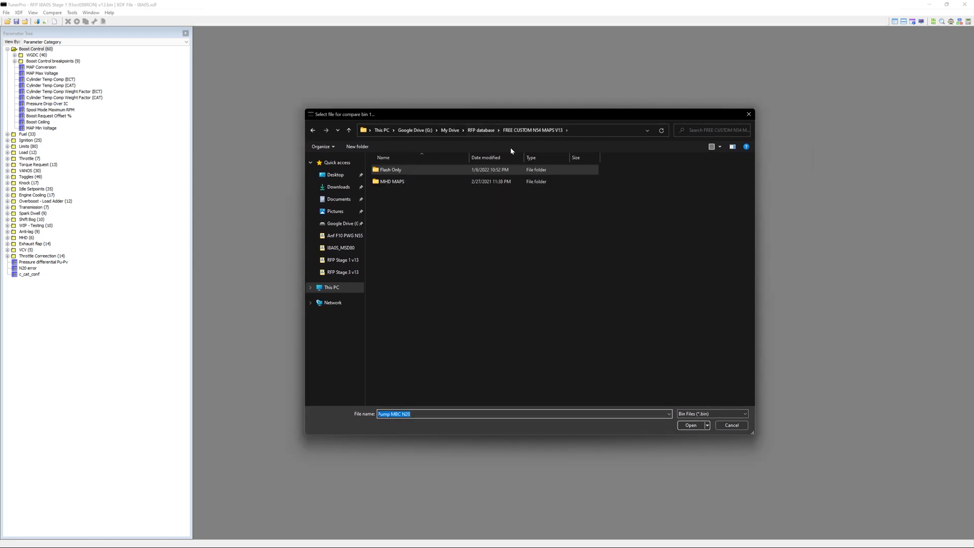
double_click(423, 173)
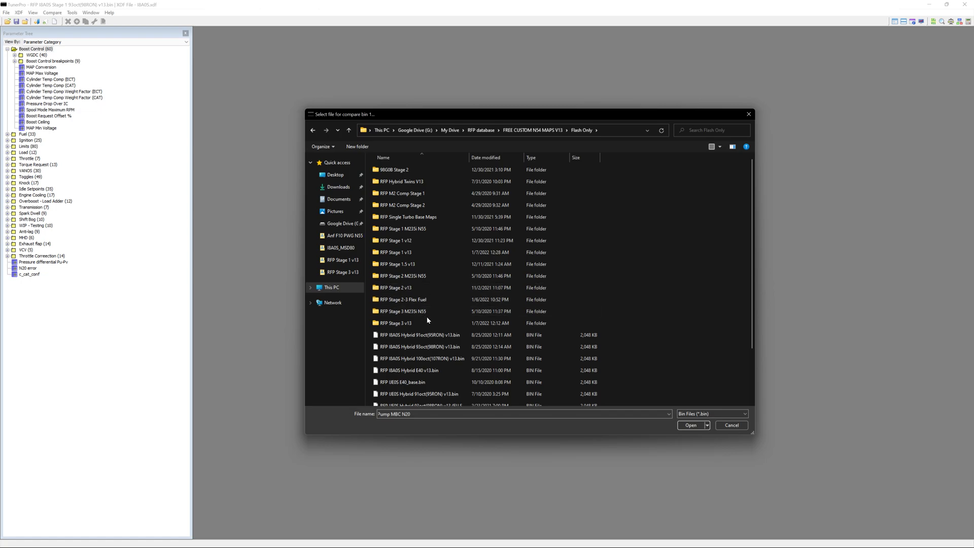
Step: Load RFP I8A0S Stage 1 93oct(98RON) v12.bin from the RFP Stage 1 v12 folder as compare bin 1
scroll(418, 305, "down", 1)
scroll(419, 305, "up", 1)
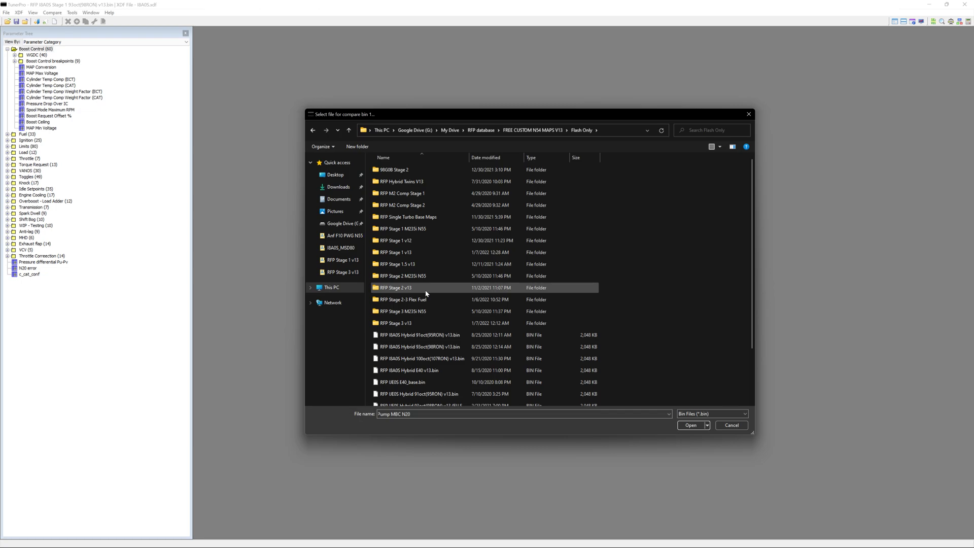
double_click(432, 254)
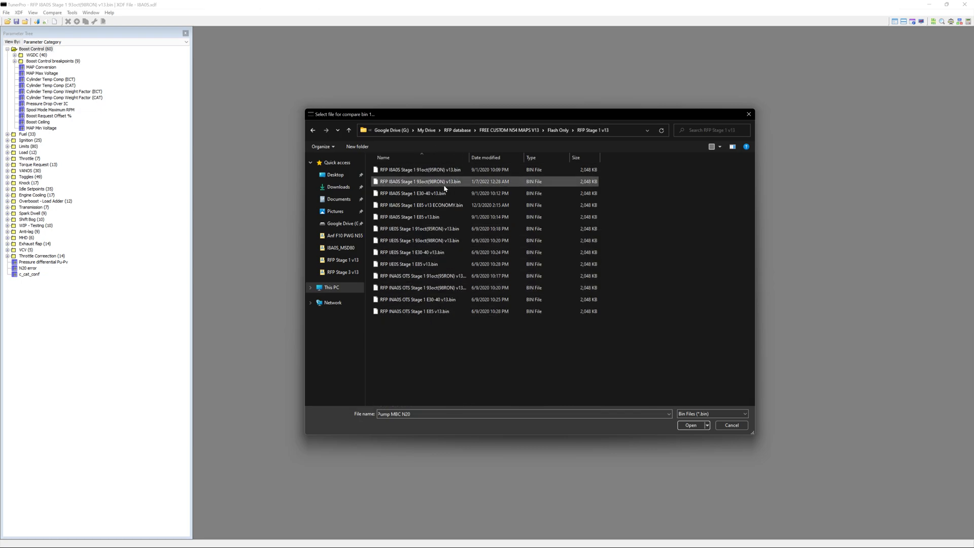
left_click(313, 131)
double_click(434, 247)
double_click(418, 181)
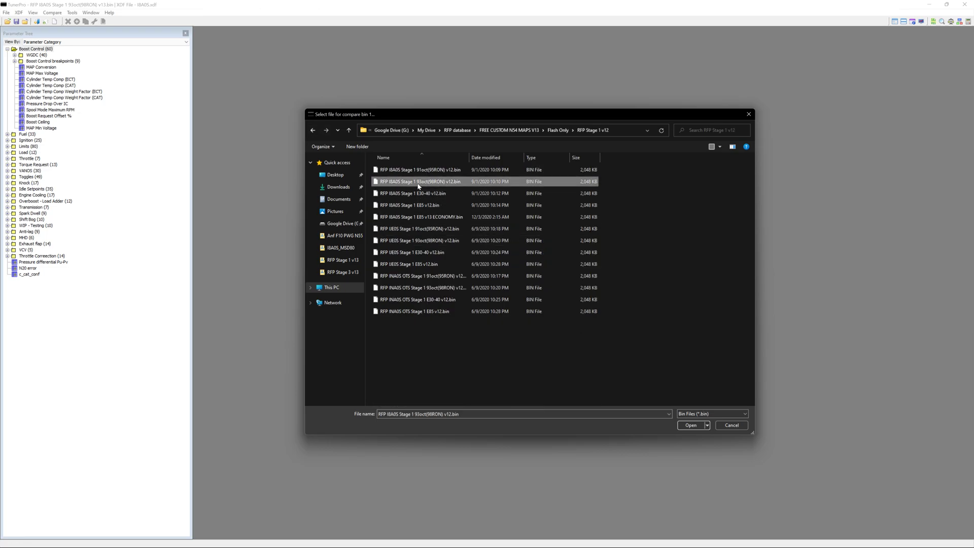
left_click(475, 299)
left_click(547, 306)
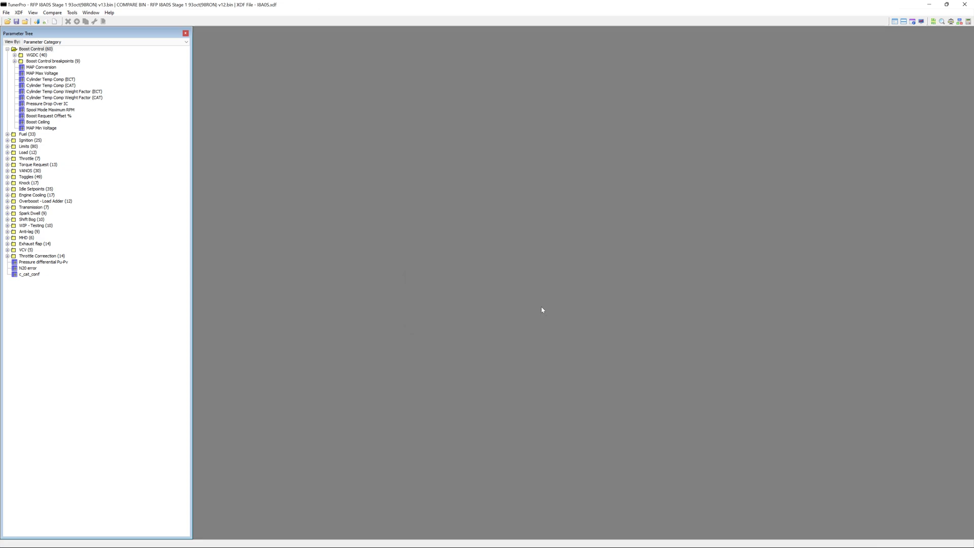
Step: Check which bin files are listed and active for comparison
left_click(52, 12)
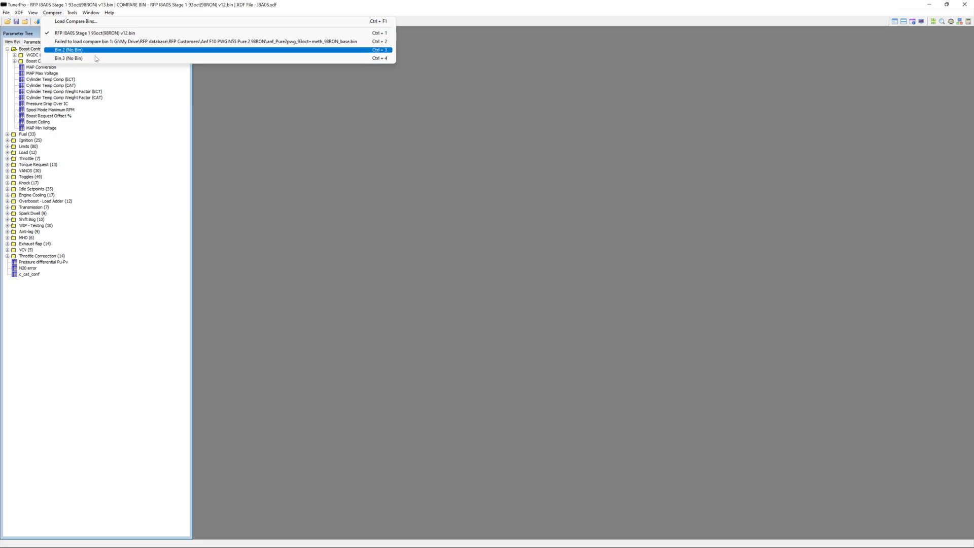
left_click(103, 86)
left_click(49, 12)
left_click(370, 154)
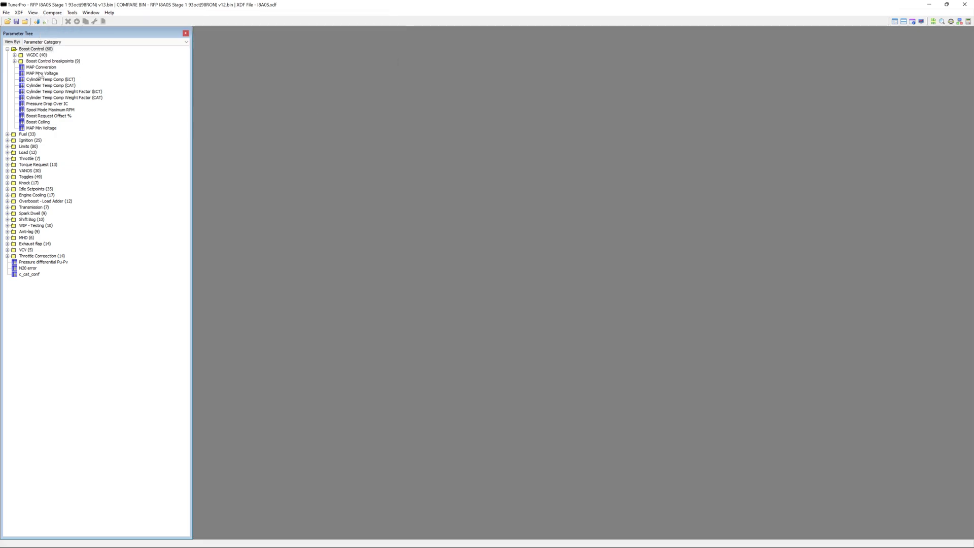
Step: Open the WGDC (Base) table under Boost Control and display the compare bin's version of it
left_click(15, 55)
left_click(53, 110)
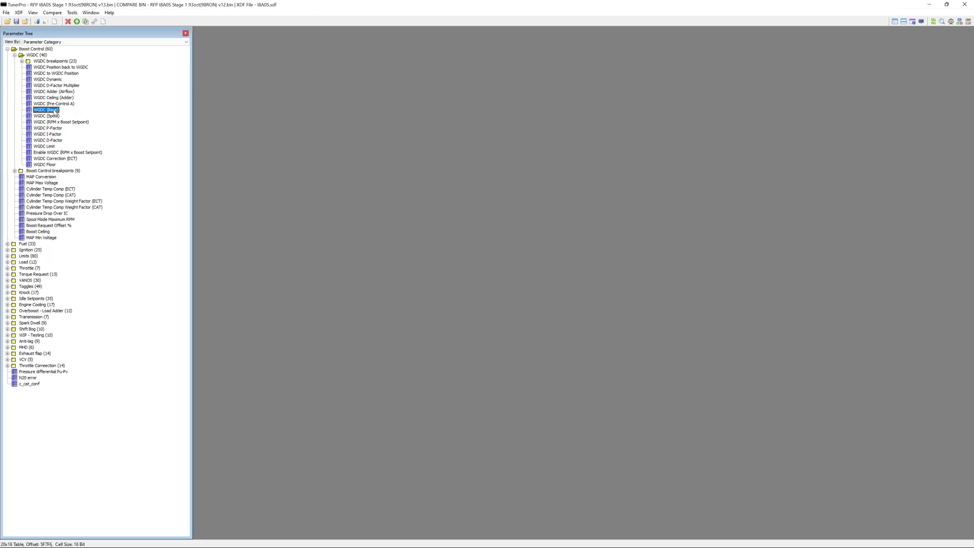
double_click(53, 110)
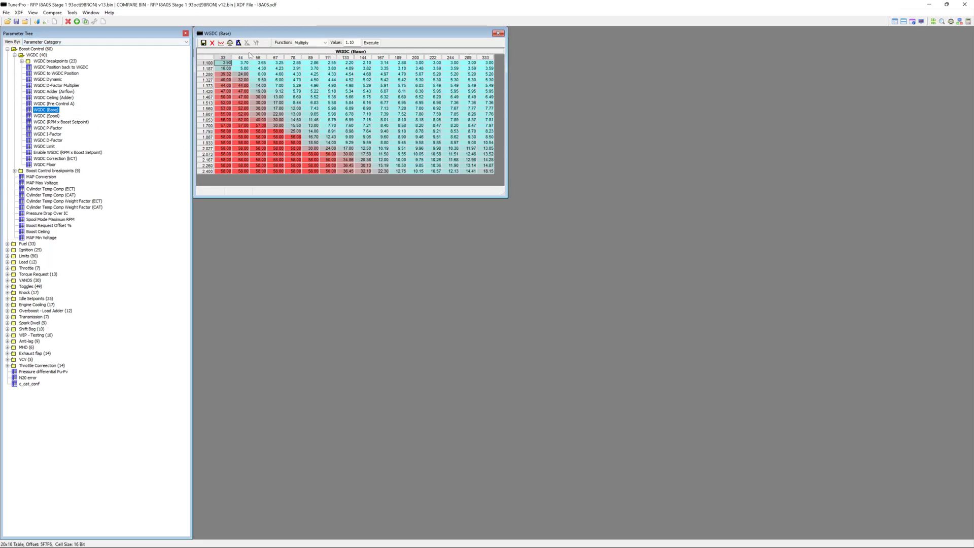
left_click(229, 43)
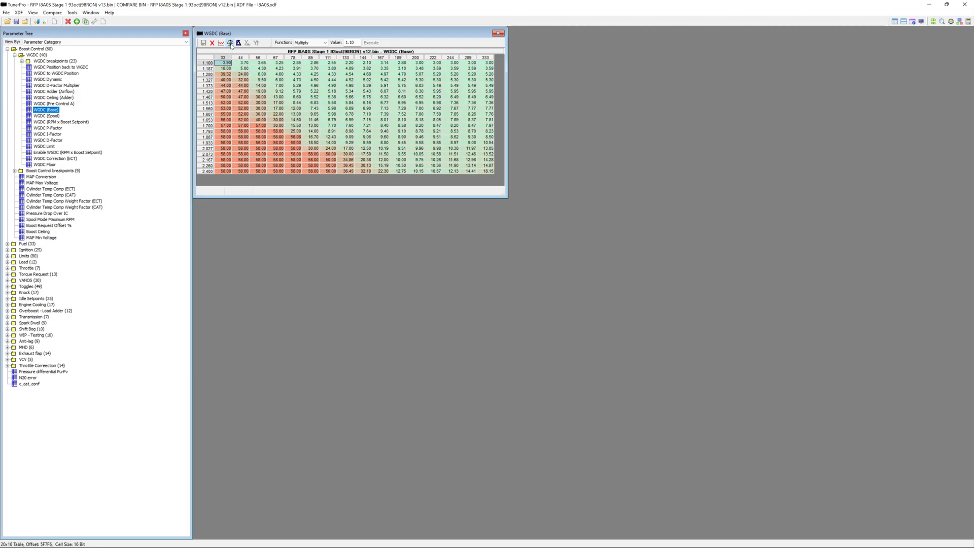
Step: Replace compare bin 1 with RFP I8A0S Stage 1 E85 v12.bin
left_click(52, 12)
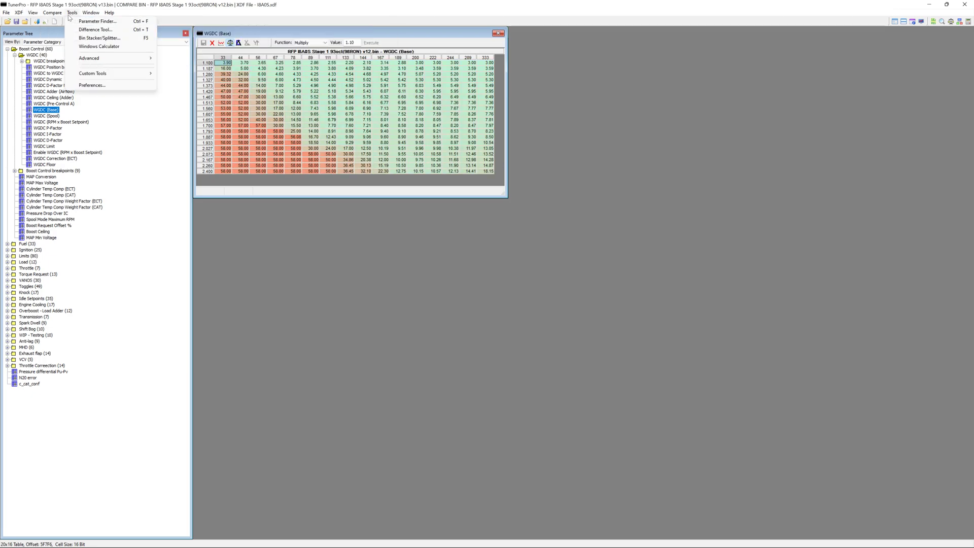
left_click(61, 59)
left_click(547, 263)
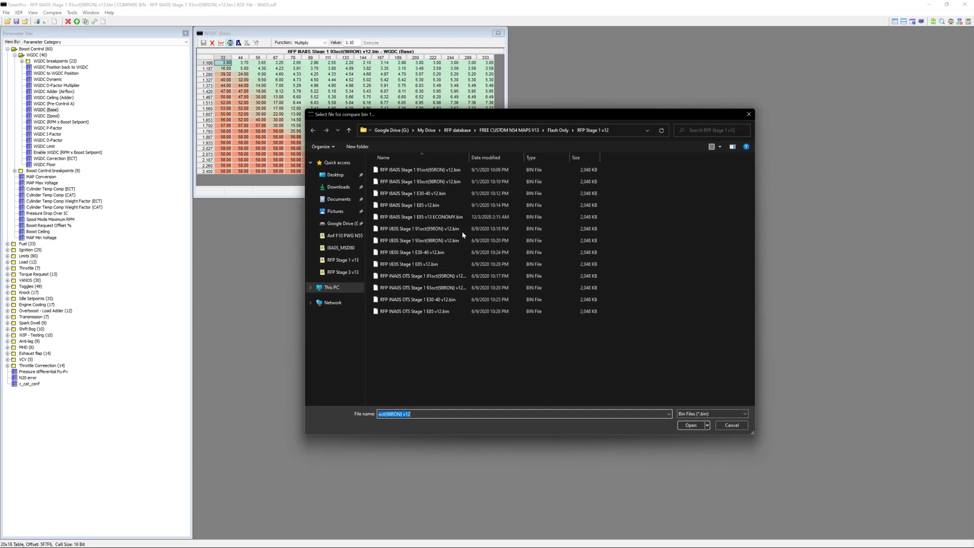
left_click(452, 206)
double_click(451, 205)
left_click(500, 298)
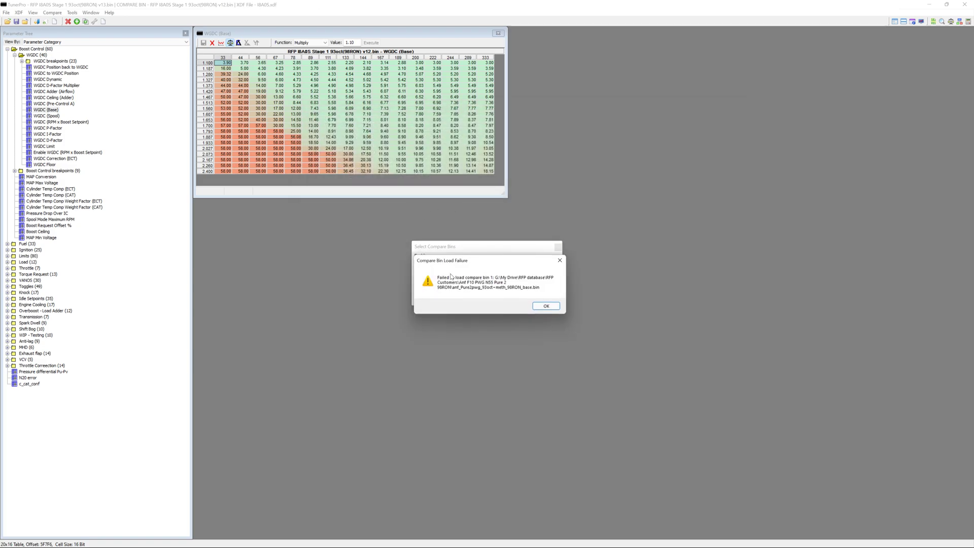
left_click(548, 310)
Step: Show the open bin's own values in the WGDC (Base) table and reposition its window in the workspace
left_click(231, 43)
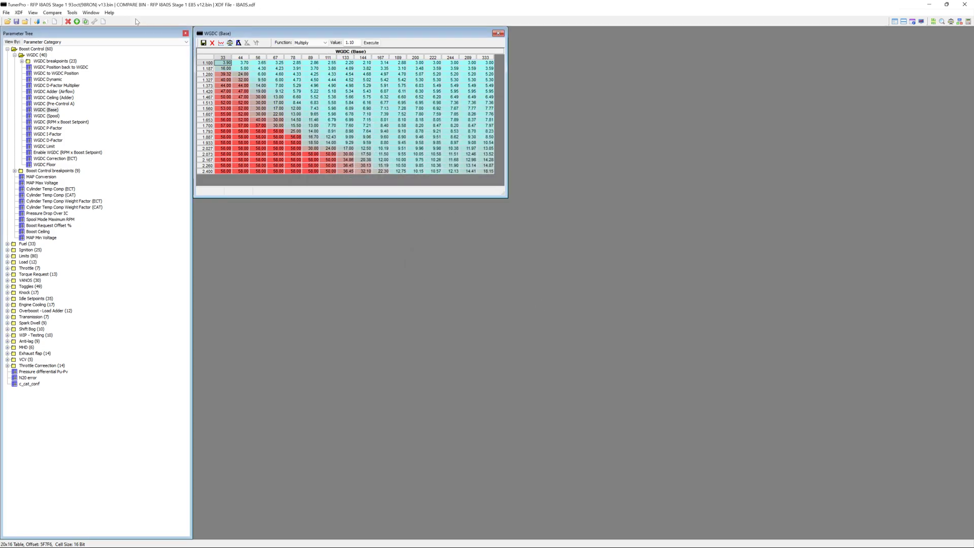
left_click(53, 13)
left_click(461, 27)
left_click_drag(442, 36, 470, 56)
Step: Open the Fuel (Bank 1) table from the Fuel category and place its window below the WGDC (Base) table
double_click(25, 243)
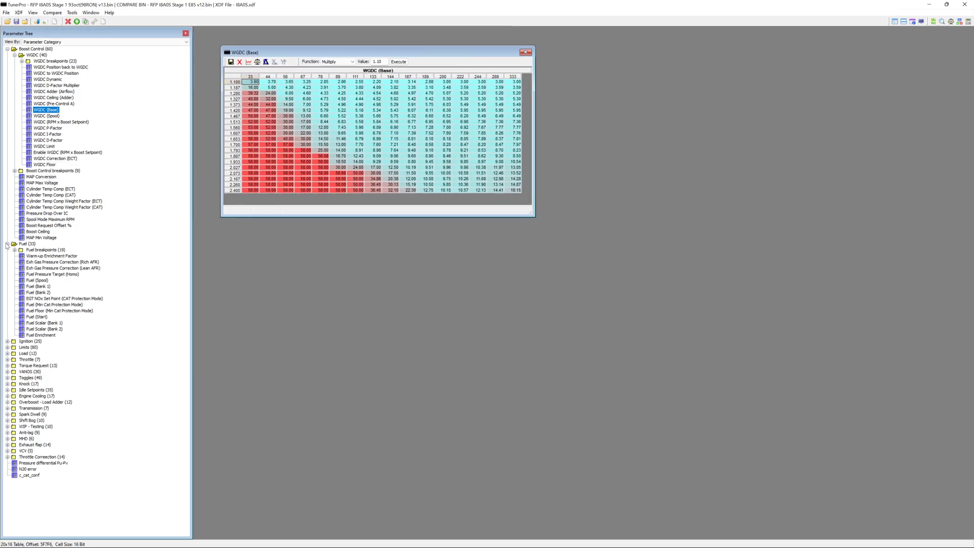
double_click(38, 287)
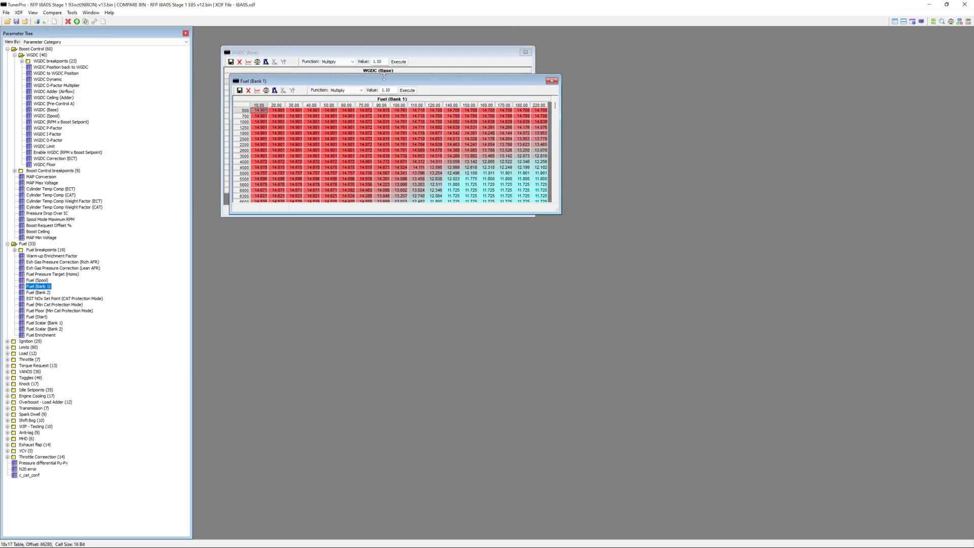
left_click_drag(399, 61, 445, 252)
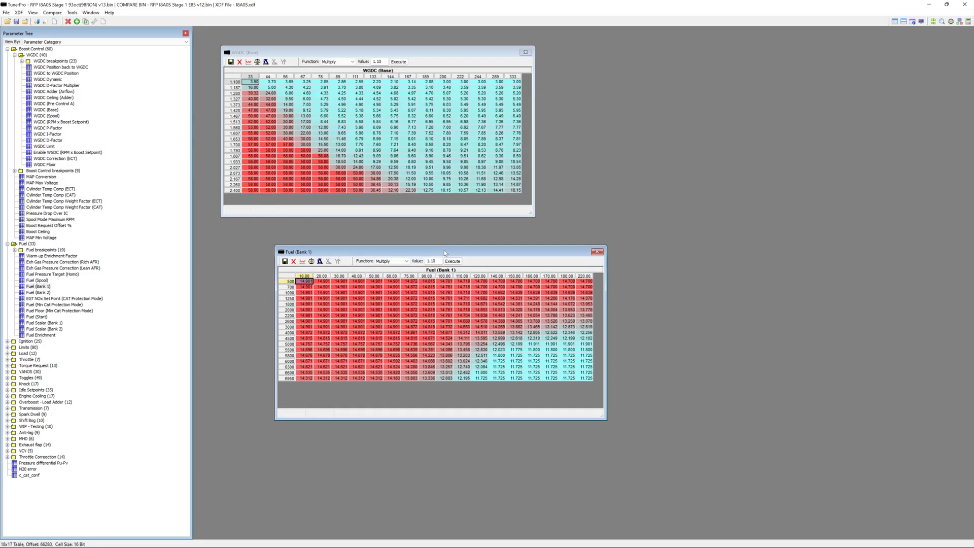
Step: Copy all Fuel (Bank 1) values from the Stage 1 E85 v12 compare bin into the open bin's table
left_click(311, 261)
left_click_drag(306, 282, 583, 379)
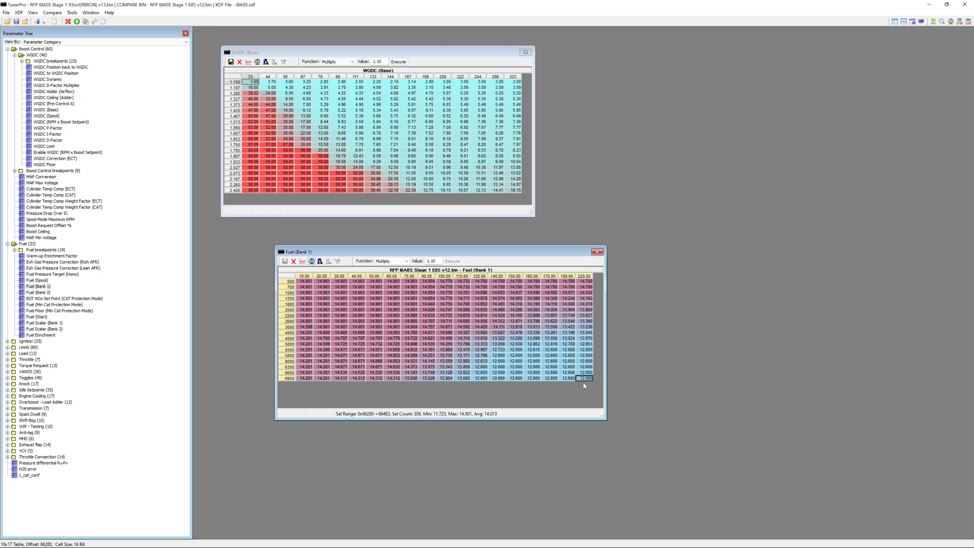
left_click(312, 262)
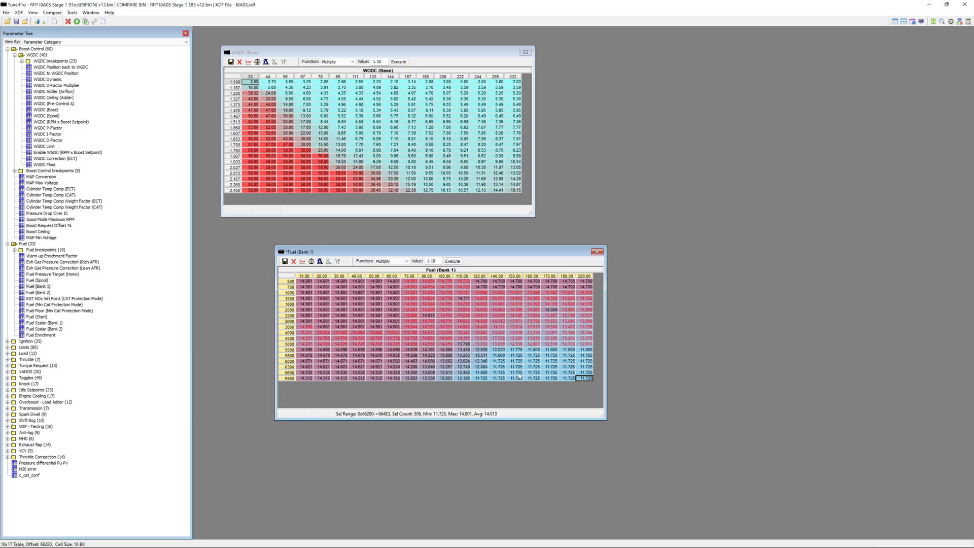
Step: Close the Fuel (Bank 1) table without saving its changes and close the WGDC (Base) table
left_click(597, 252)
left_click(512, 307)
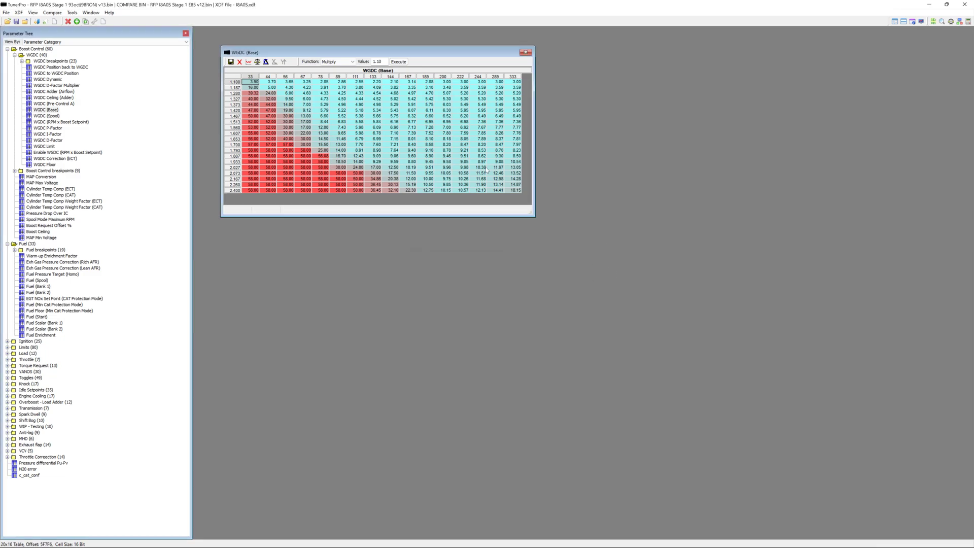
left_click(526, 52)
left_click(18, 12)
mouse_move(6, 12)
left_click(29, 46)
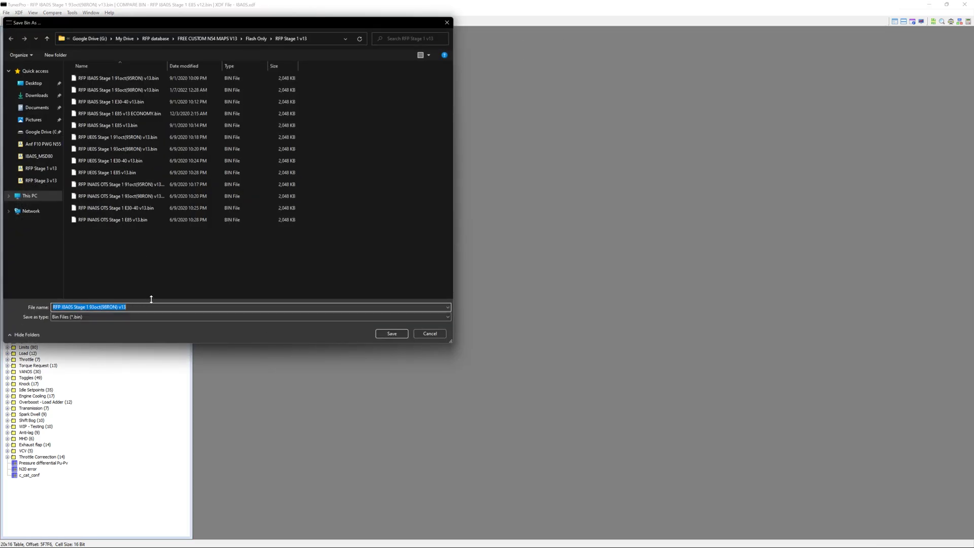
left_click(447, 23)
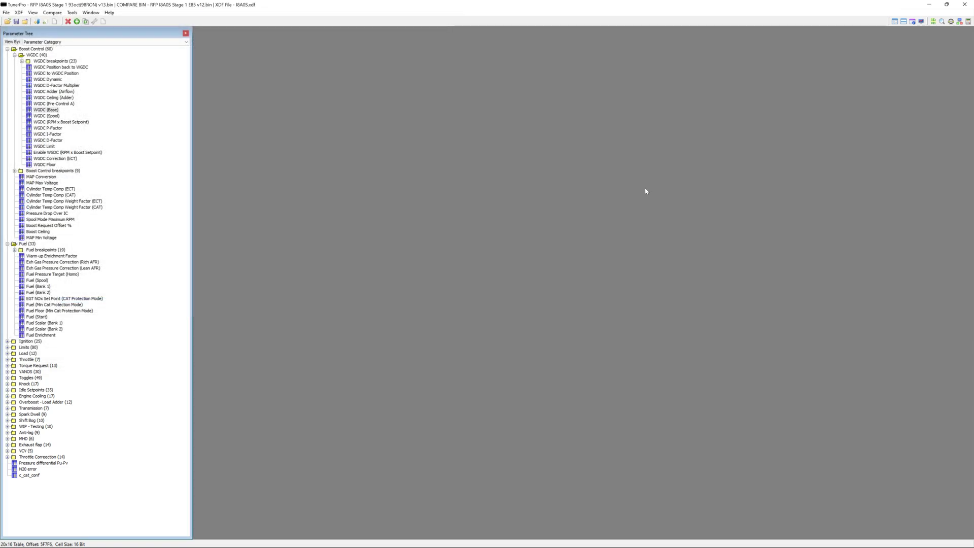
Step: Open the WGDC P-Factor and WGDC D-Factor tables, place D-Factor below P-Factor, and select all of its cells
double_click(56, 129)
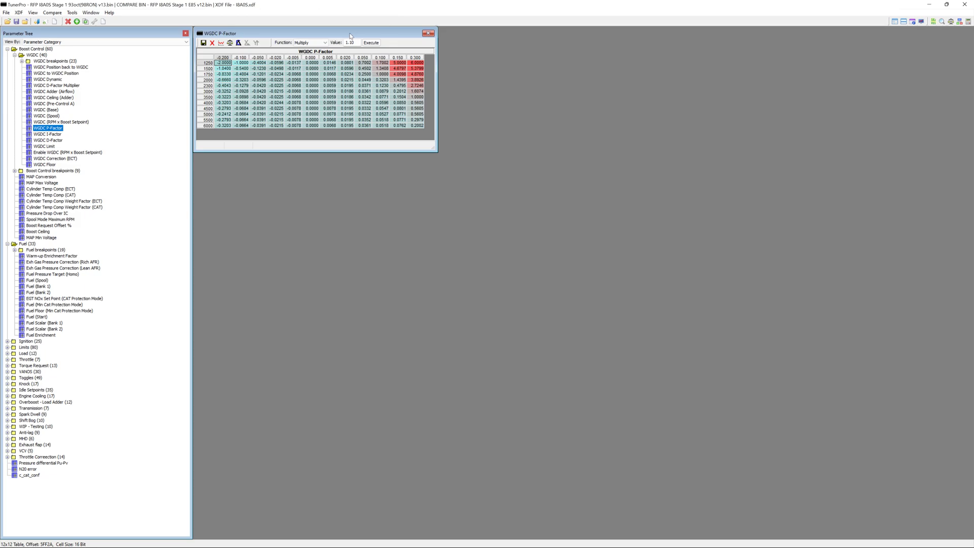
double_click(62, 141)
left_click_drag(329, 40, 342, 181)
left_click_drag(273, 208, 499, 283)
left_click_drag(274, 210, 505, 287)
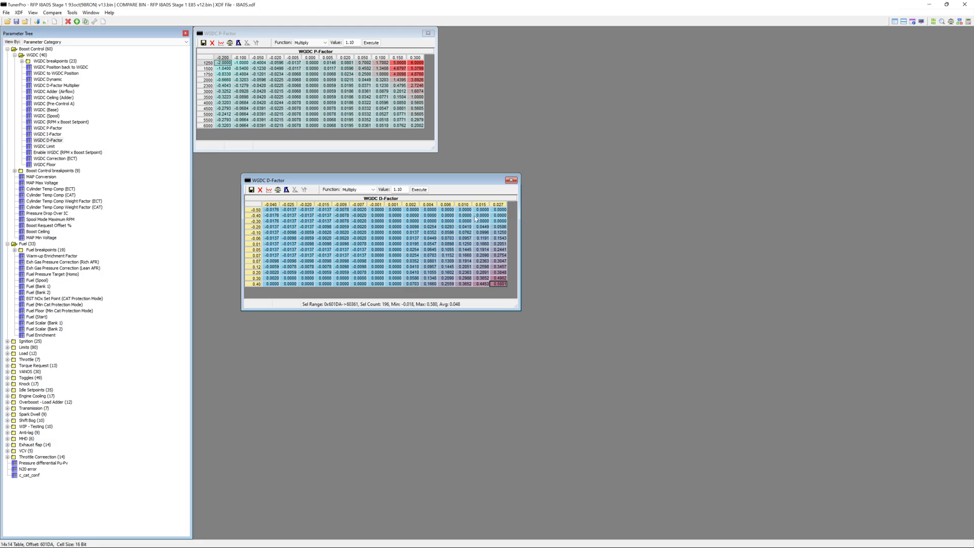
Step: Close and reopen the WGDC D-Factor table, highlight some of its cells, reposition its window below P-Factor, and close it again
left_click(511, 180)
left_click(53, 141)
double_click(54, 142)
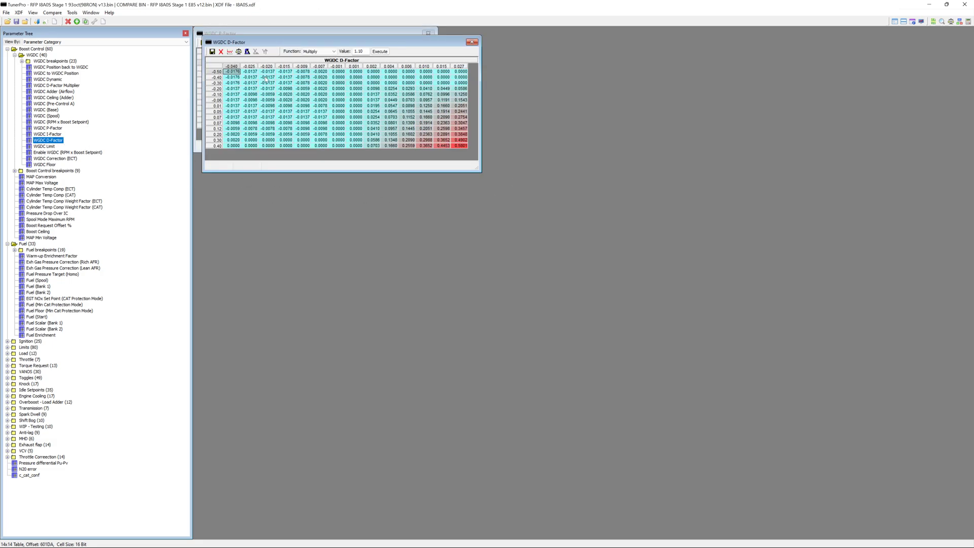
left_click_drag(227, 72, 339, 128)
left_click(356, 100)
left_click_drag(366, 43, 380, 183)
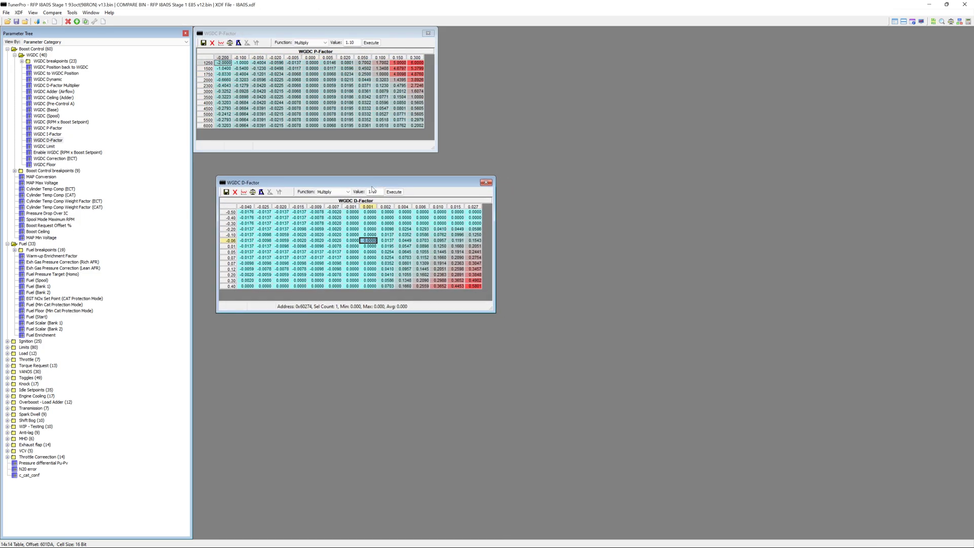
left_click(486, 184)
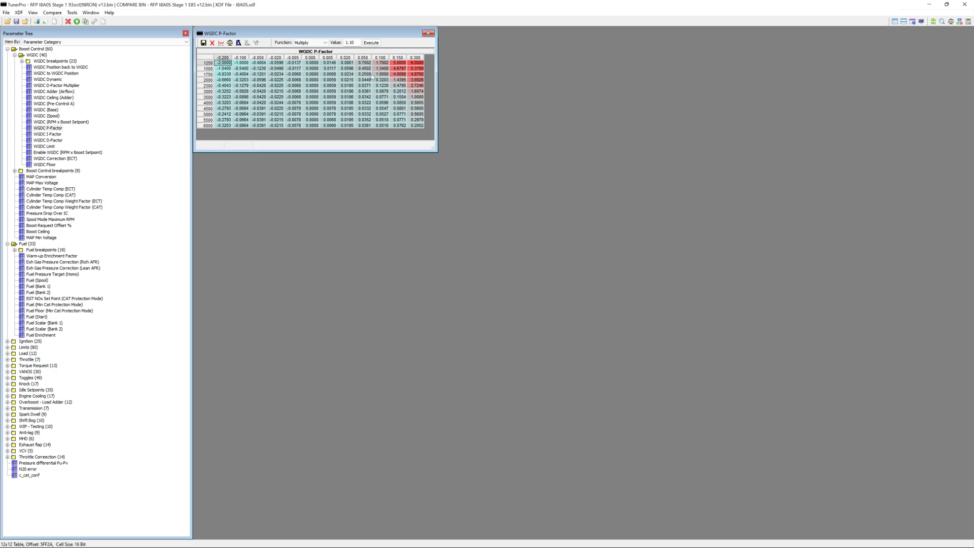
Step: Move the WGDC P-Factor window toward the middle of the workspace and reopen WGDC D-Factor directly beneath it
left_click_drag(350, 36, 422, 97)
double_click(50, 140)
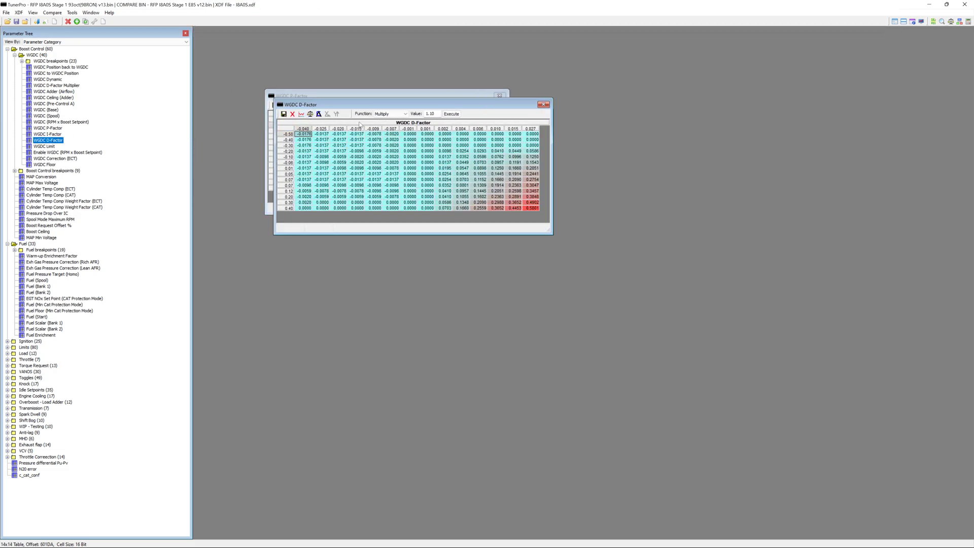
left_click_drag(386, 103, 370, 223)
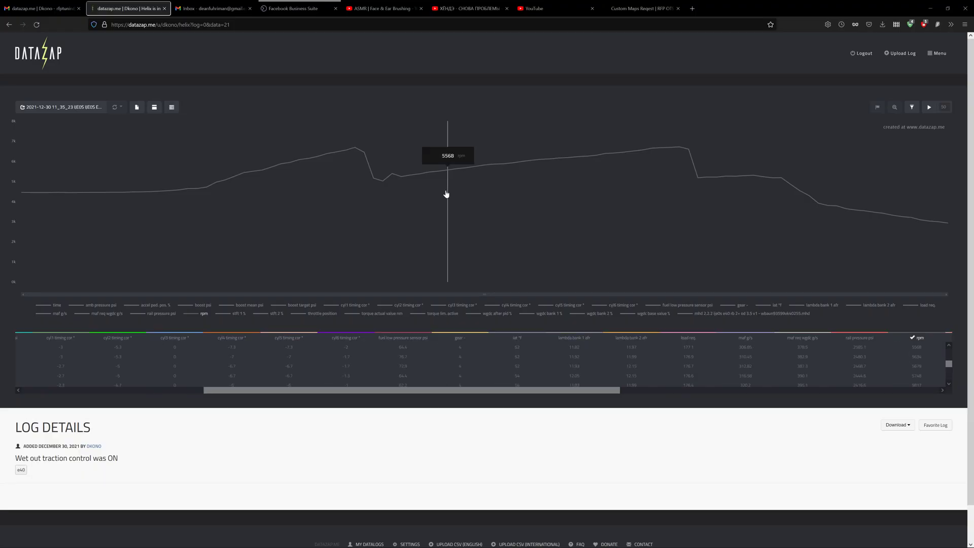
Step: Switch to the Datazap log in the browser and plot boost mean psi and boost target psi alongside rpm
left_click(297, 305)
left_click(257, 307)
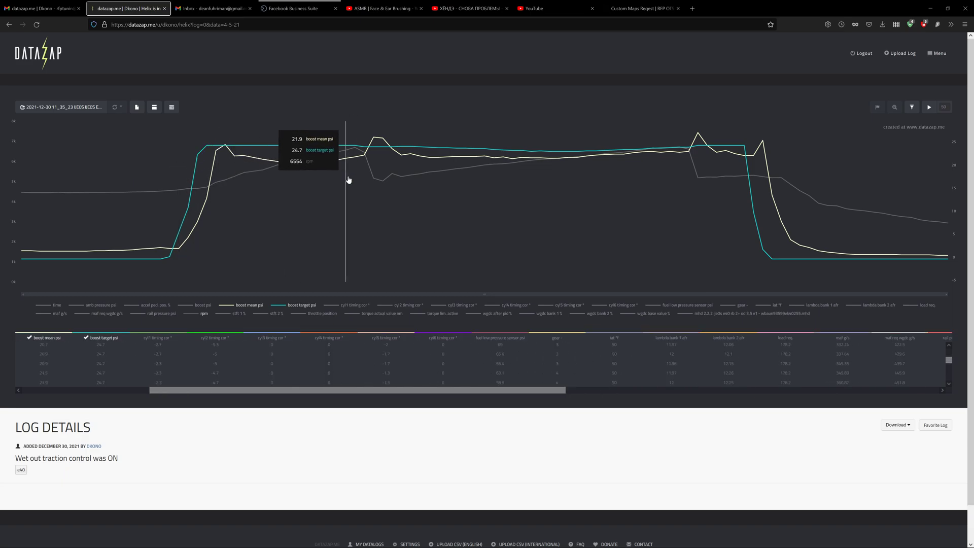
key("alt+z")
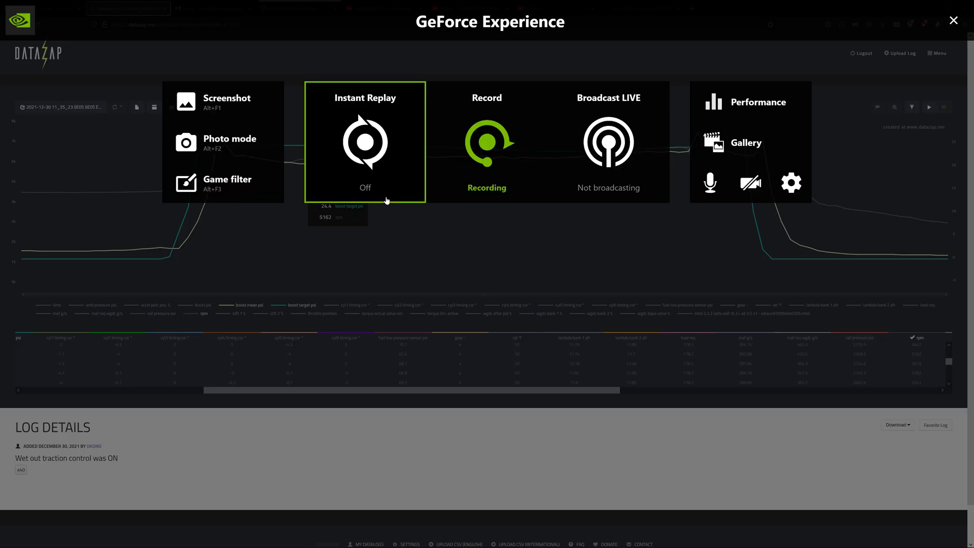
key("alt+z")
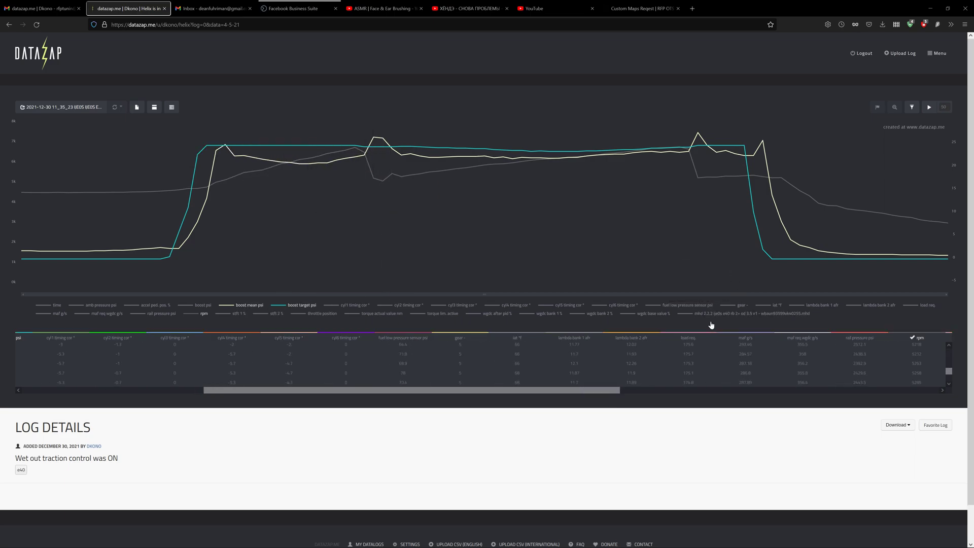
Step: Return to TunerPro and close the WGDC D-Factor and WGDC P-Factor tables
key("alt+Tab")
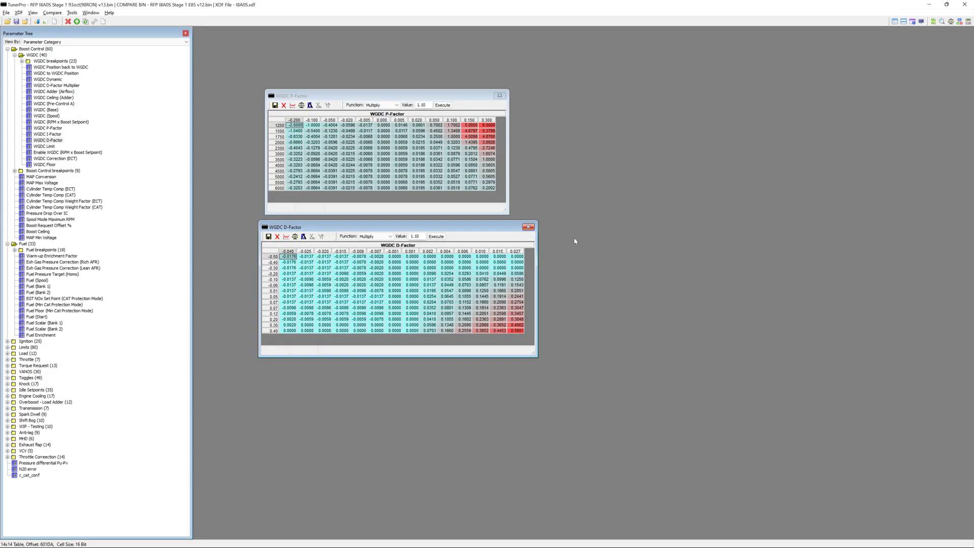
left_click(529, 228)
left_click(500, 96)
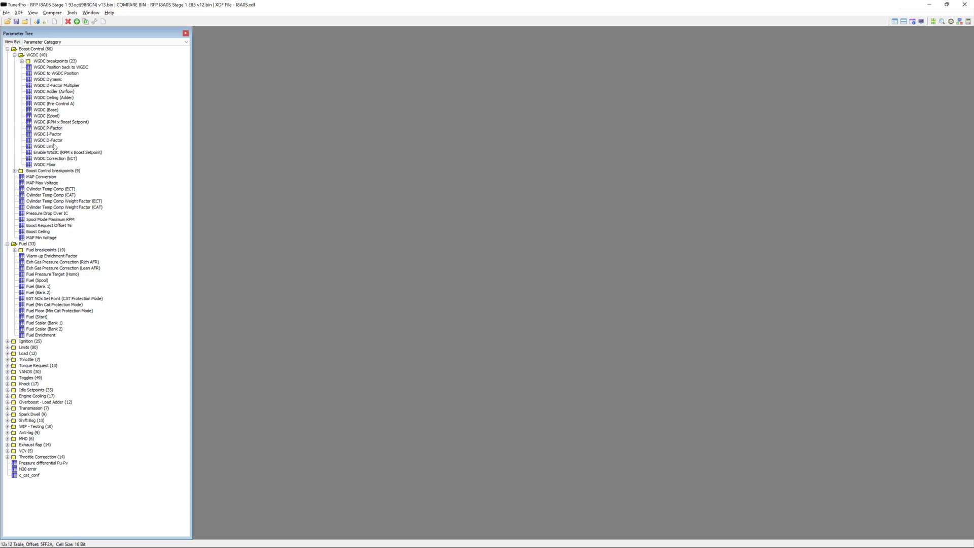
Step: Launch a new TunerPro instance and open IKM0S_original.bin from the N54 Original folder under Bins in the RFP database
left_click(72, 13)
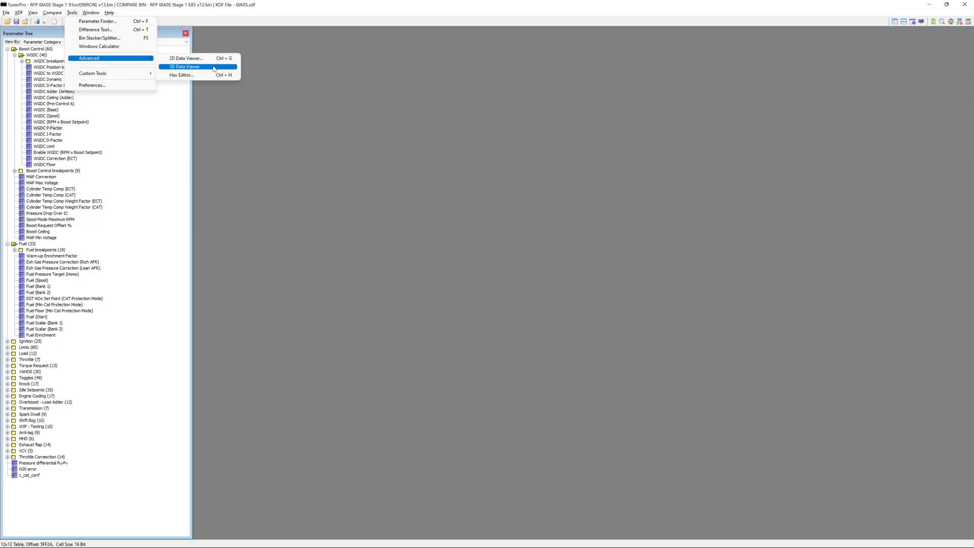
mouse_move(136, 77)
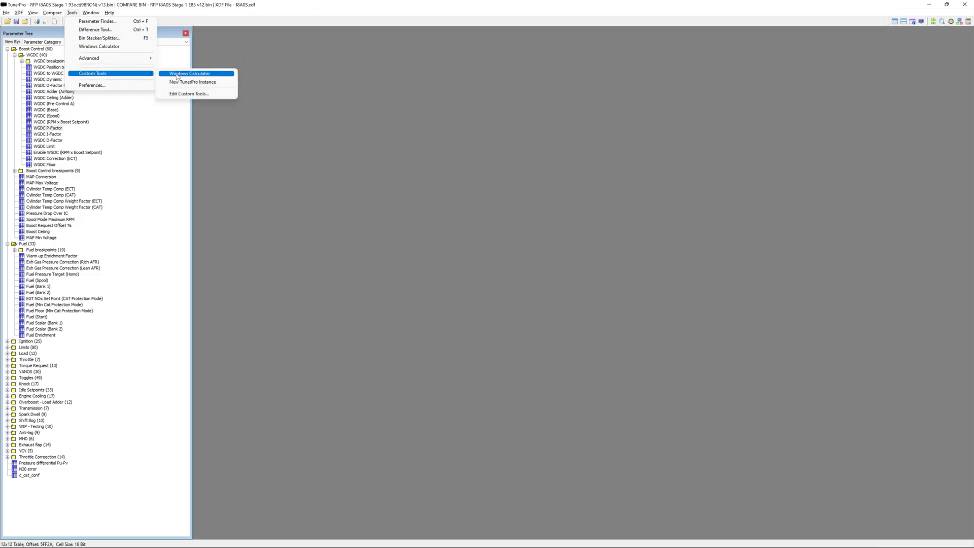
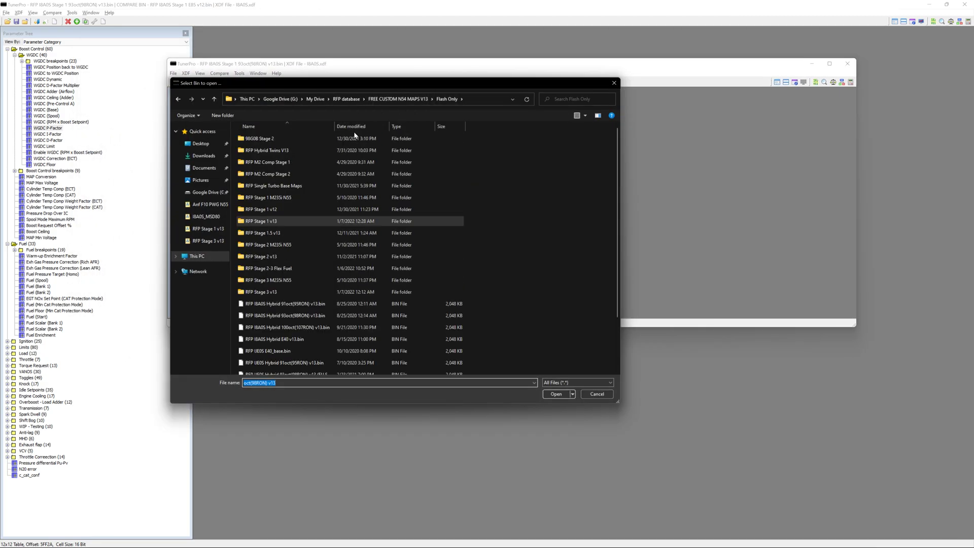
left_click(351, 100)
double_click(287, 153)
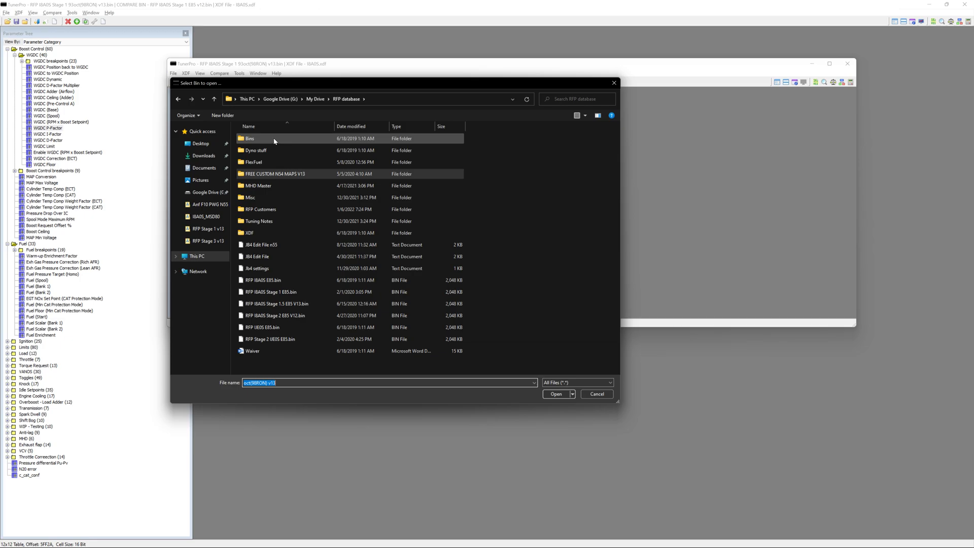
double_click(272, 187)
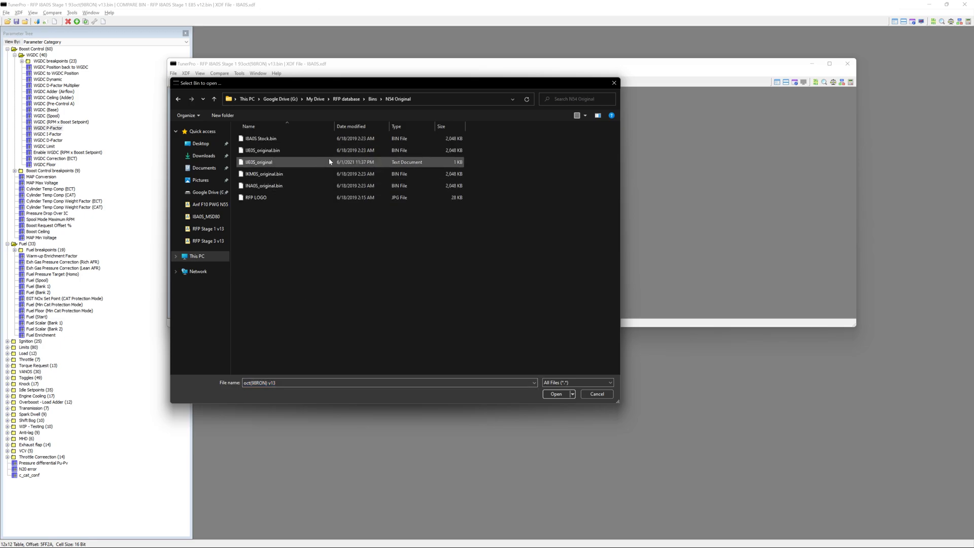
double_click(274, 174)
Step: Load the IKM0S.xdf definition from the 1M_N54 folder into the new TunerPro instance
left_click(187, 73)
left_click(205, 82)
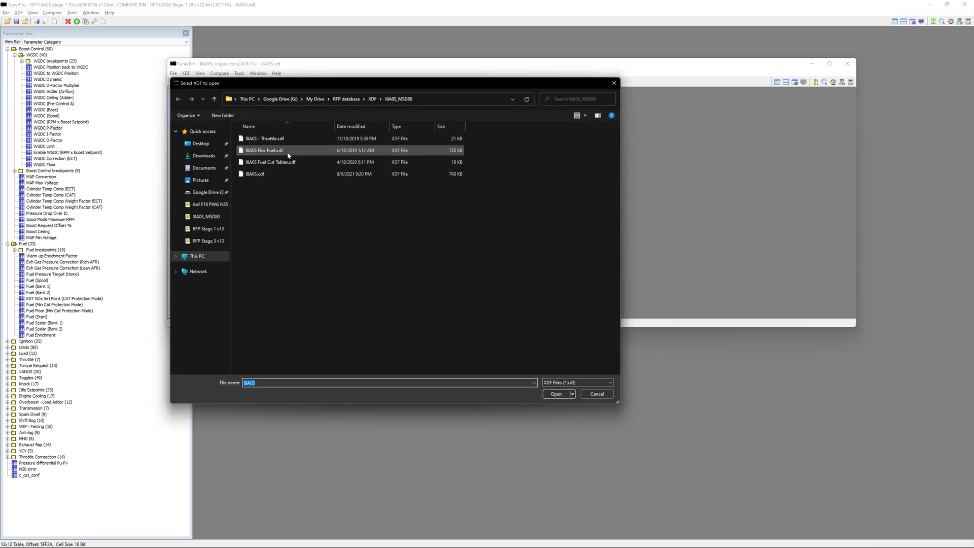
left_click(370, 99)
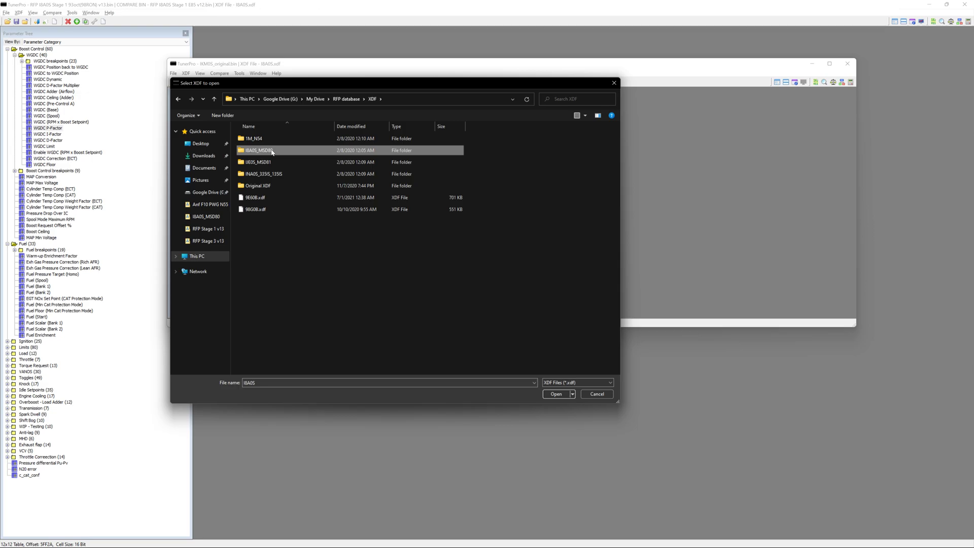
double_click(281, 142)
double_click(272, 163)
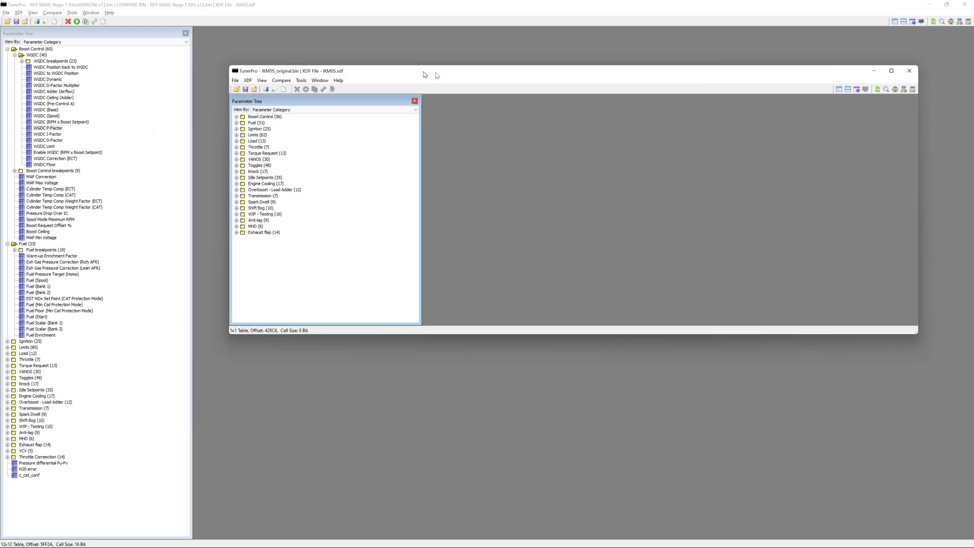
Step: Expand the Boost Control category of the IKM0S bin, view its Boost Ceiling table, and close the table
left_click(369, 118)
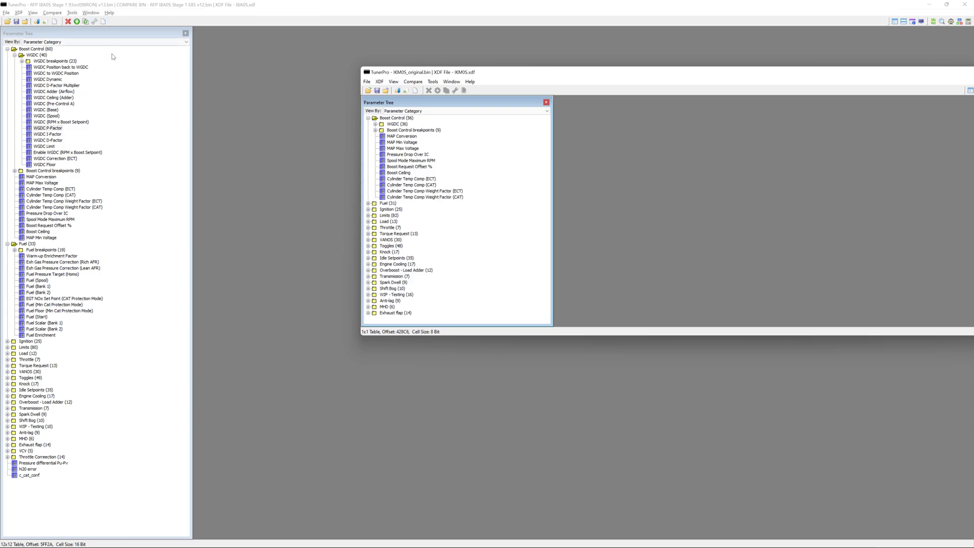
double_click(400, 172)
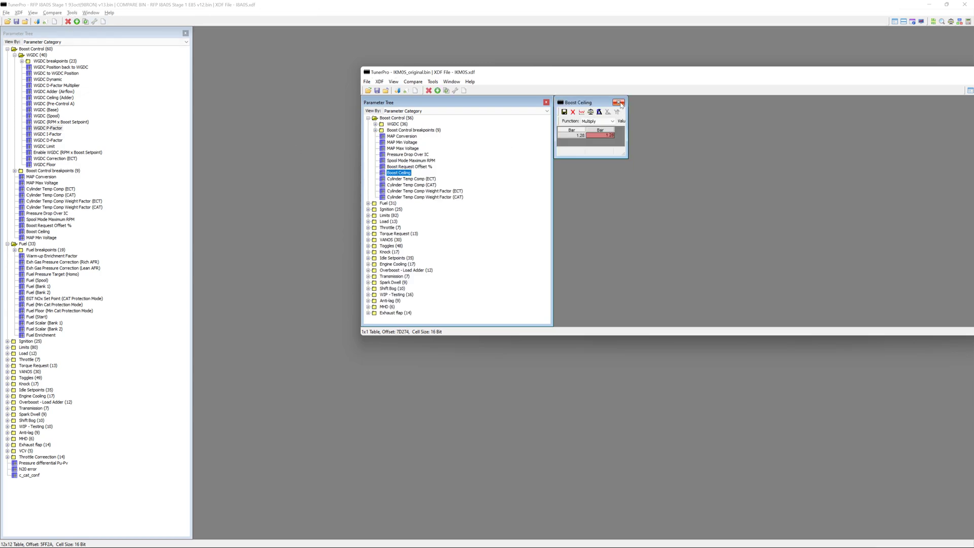
left_click(619, 102)
Step: Open the IKM0S bin's WGDC P-Factor and D-Factor tables and arrange them one above the other in a taller program window
left_click(377, 123)
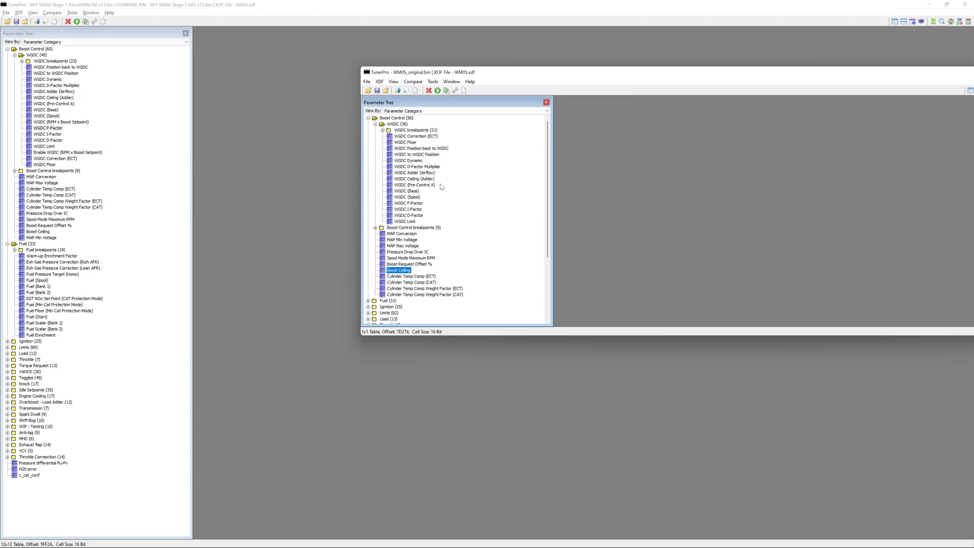
double_click(421, 203)
double_click(408, 215)
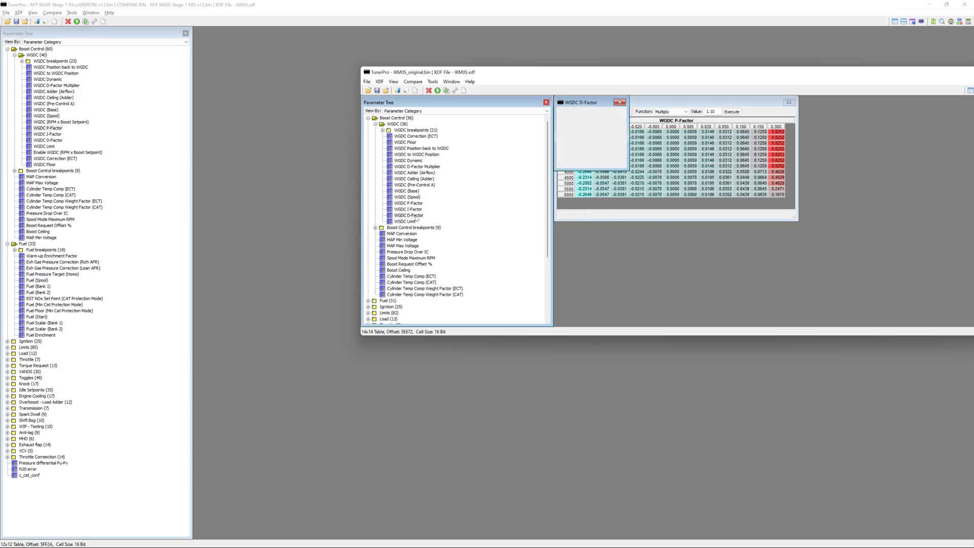
left_click_drag(660, 108, 665, 172)
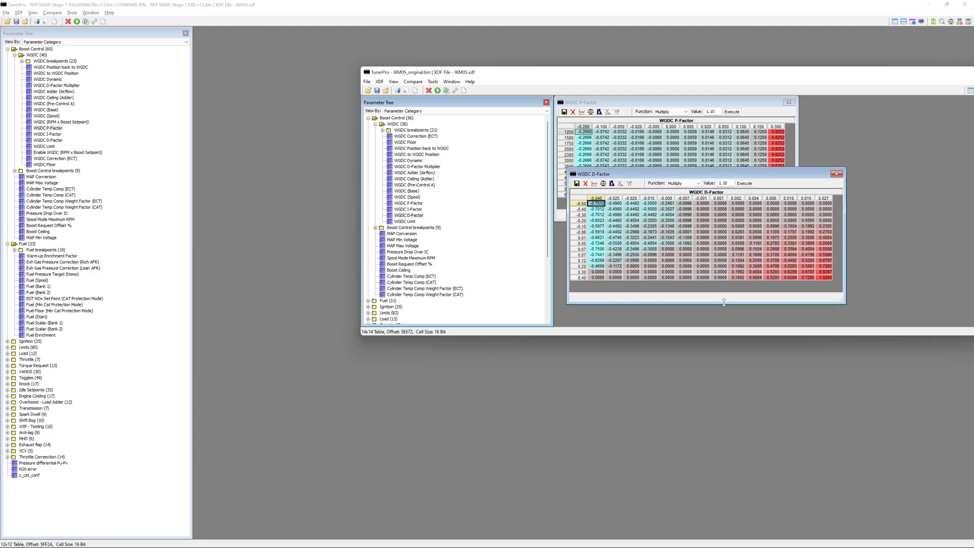
left_click_drag(732, 335, 732, 437)
left_click_drag(684, 179, 675, 239)
Step: Divide all values in the IKM0S bin's WGDC D-Factor table by 1.20
left_click_drag(586, 264, 816, 338)
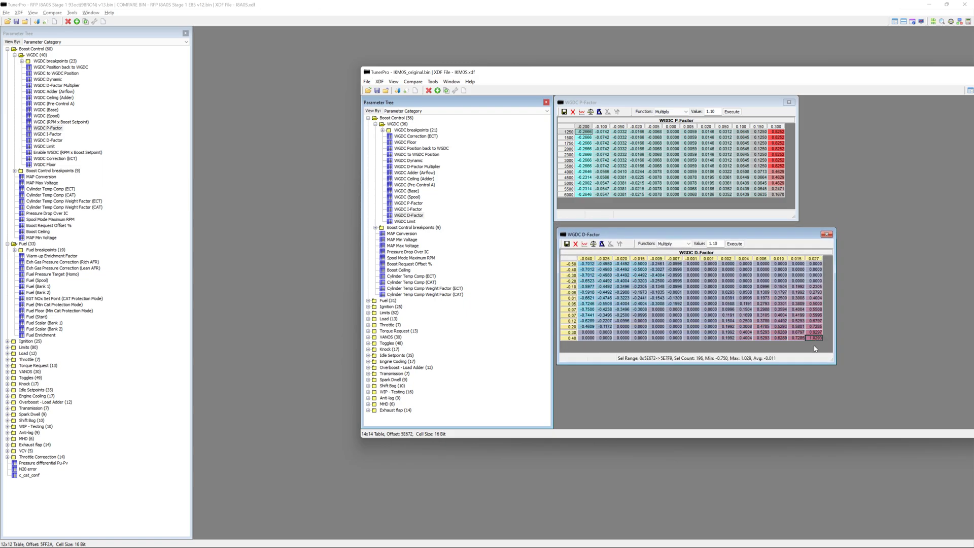
left_click(722, 243)
key("shift+Home")
type("1.20")
left_click(674, 243)
left_click(669, 253)
left_click(674, 244)
left_click(665, 259)
left_click(735, 244)
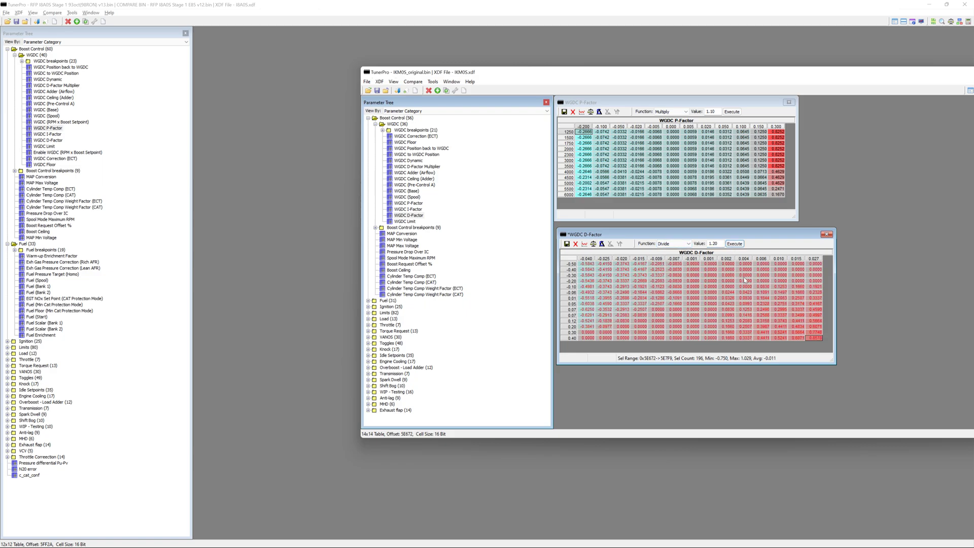
Step: Change the WGDC D-Factor operation value to 2 and close the table without committing its changes to the bin
key("shift+Tab")
type("2")
left_click(827, 235)
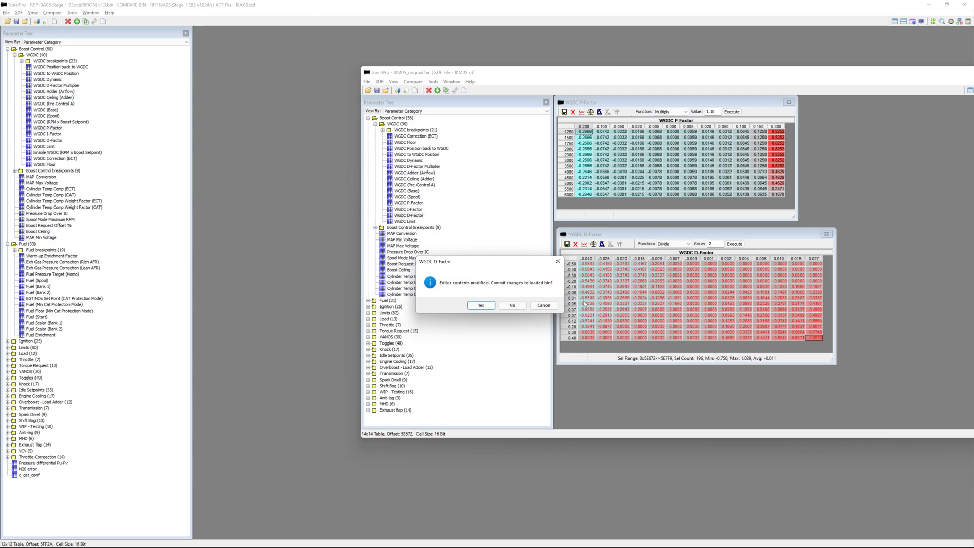
left_click(512, 306)
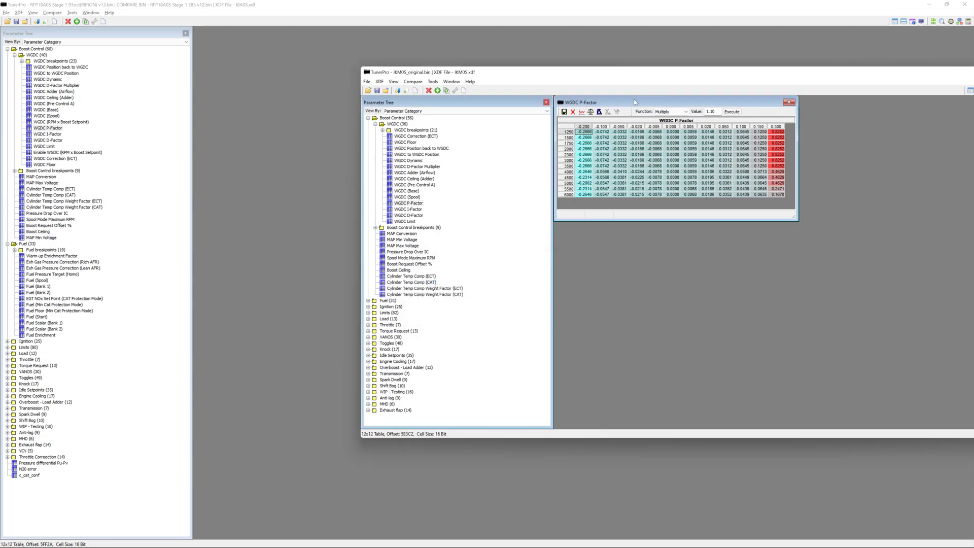
Step: Reposition the IKM0S P-Factor table and program window, then view and close WGDC (Base) in the Stage 1 93oct v13 instance
left_click_drag(658, 104, 663, 121)
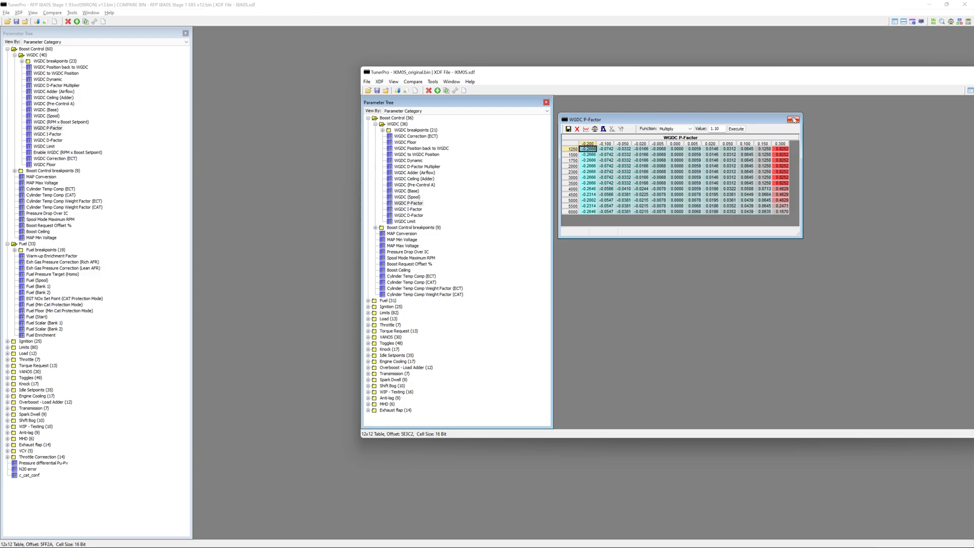
left_click_drag(763, 75, 672, 54)
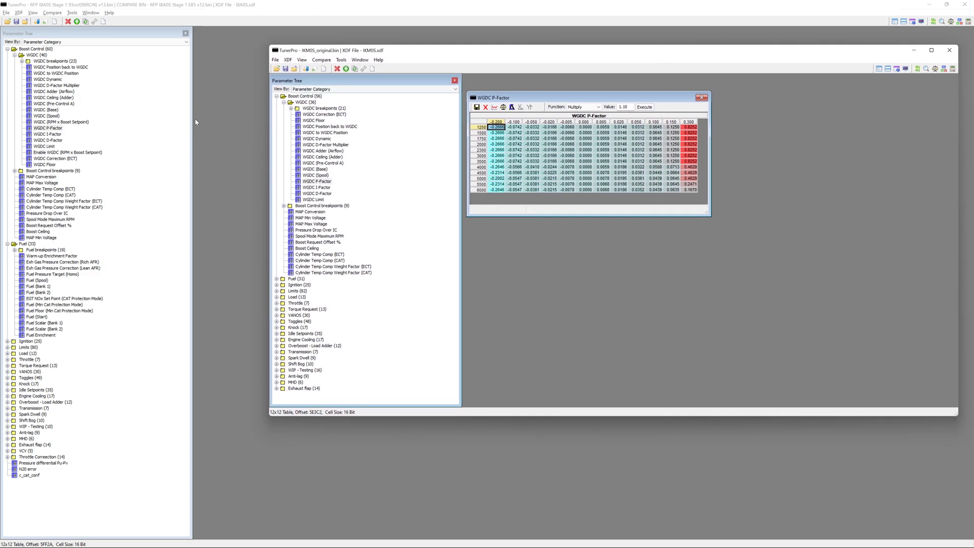
double_click(51, 110)
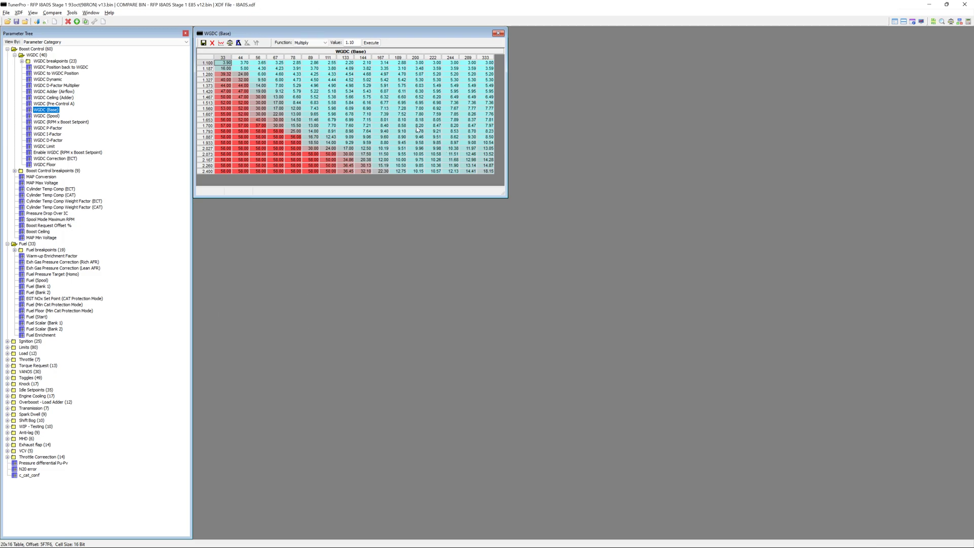
left_click(498, 33)
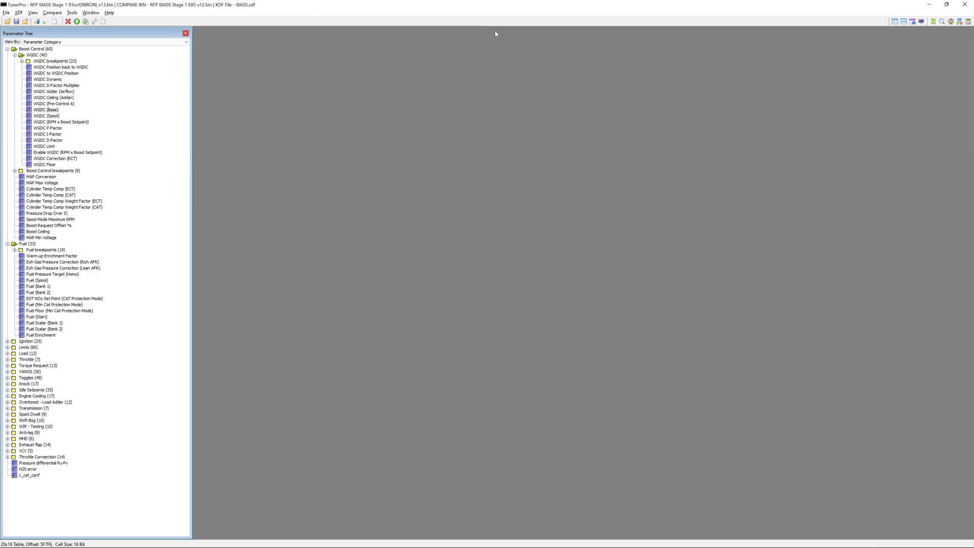
Step: Switch back to the IKM0S instance, close its WGDC P-Factor table, and exit that TunerPro instance
key("alt+Tab")
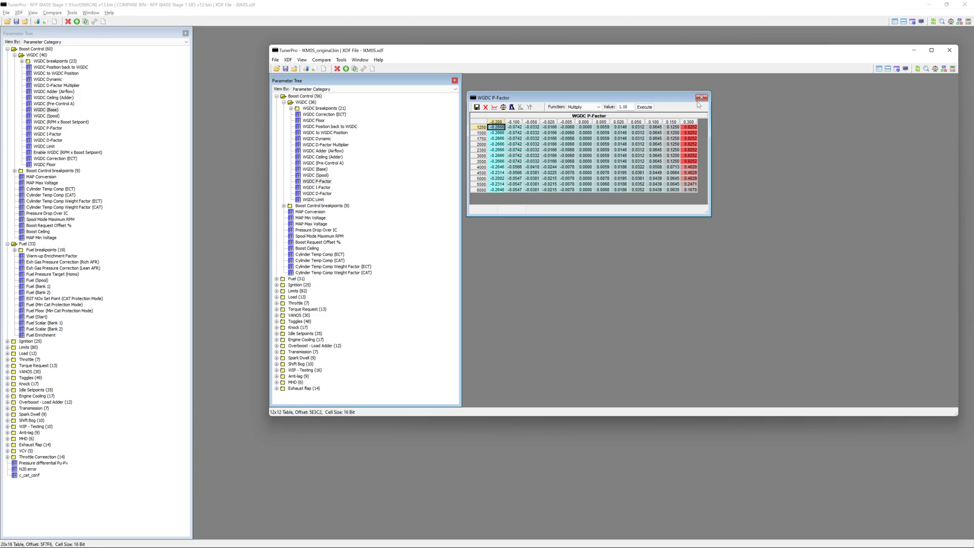
left_click(702, 97)
left_click(950, 50)
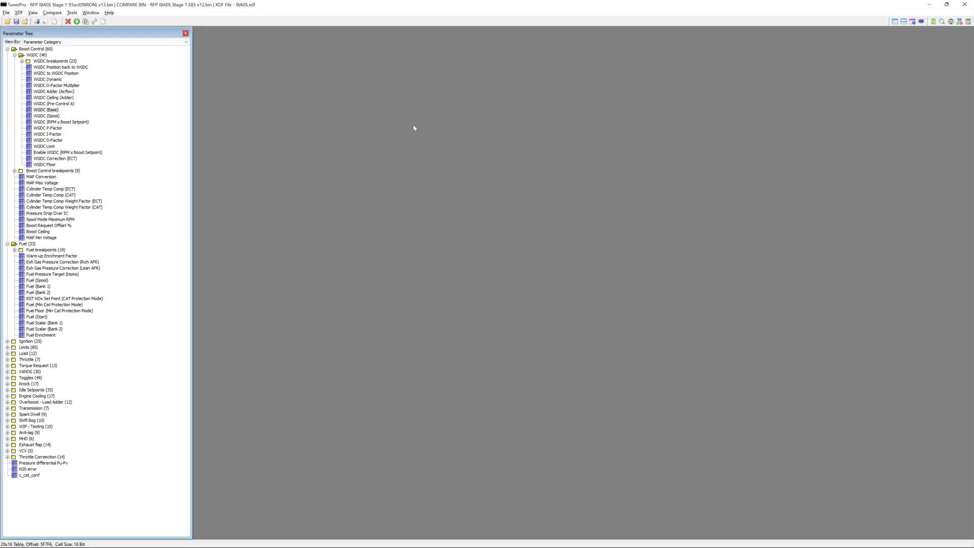
Step: Open WGDC Adder (Airflow) and WGDC Ceiling (Adder), arrange them one above the other, and highlight all the airflow adder values
double_click(68, 92)
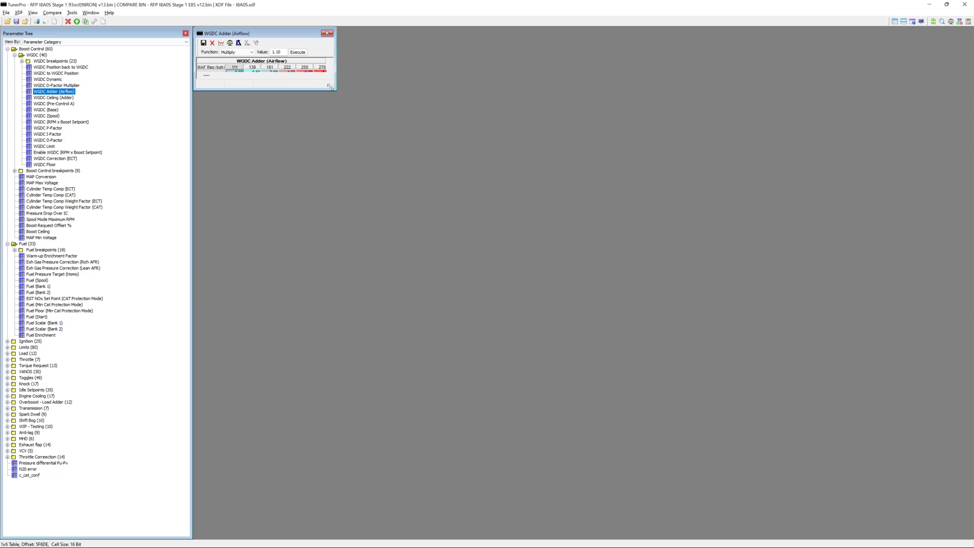
double_click(67, 98)
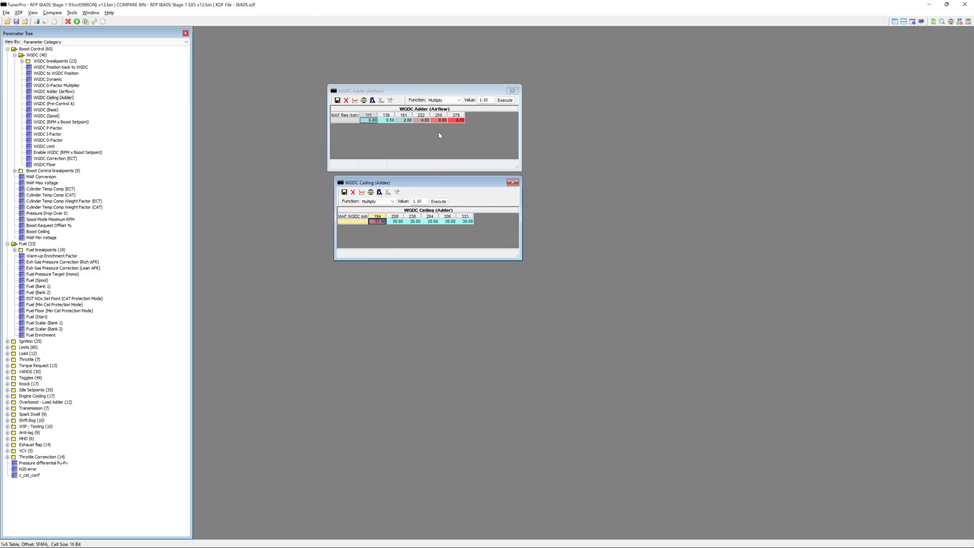
left_click_drag(370, 120, 461, 119)
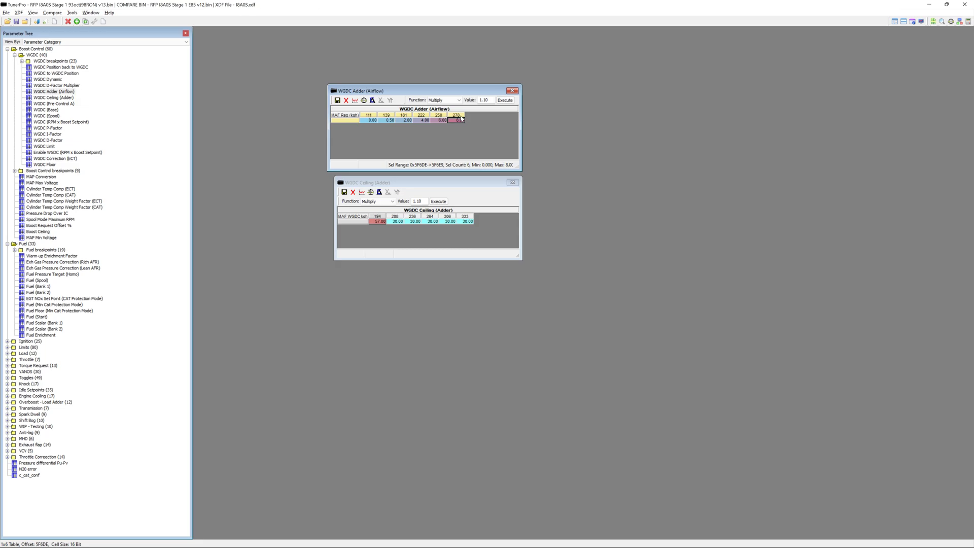
Step: View the WGDC Adder (Airflow) X table among the WGDC breakpoints, then close it and collapse the breakpoints group
left_click(22, 61)
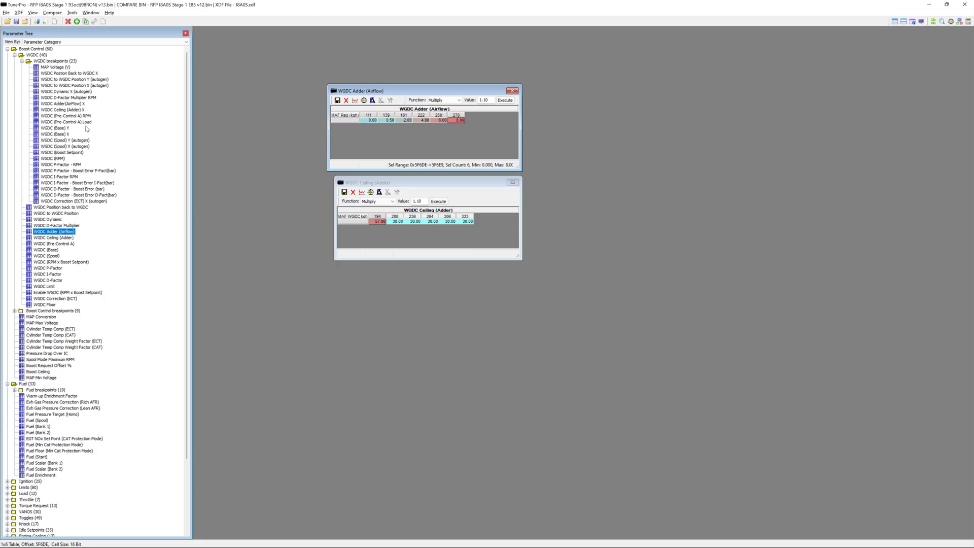
double_click(80, 104)
left_click_drag(447, 100, 435, 30)
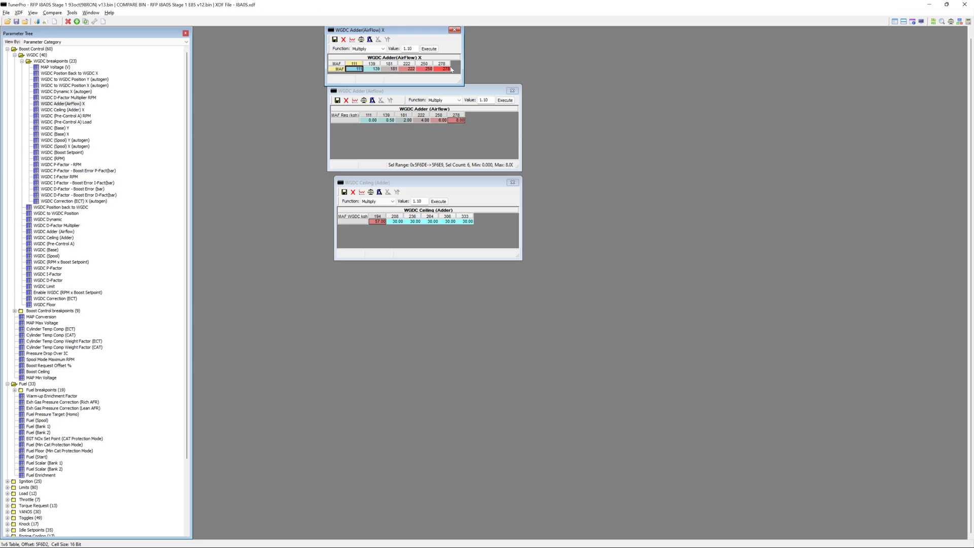
left_click(454, 30)
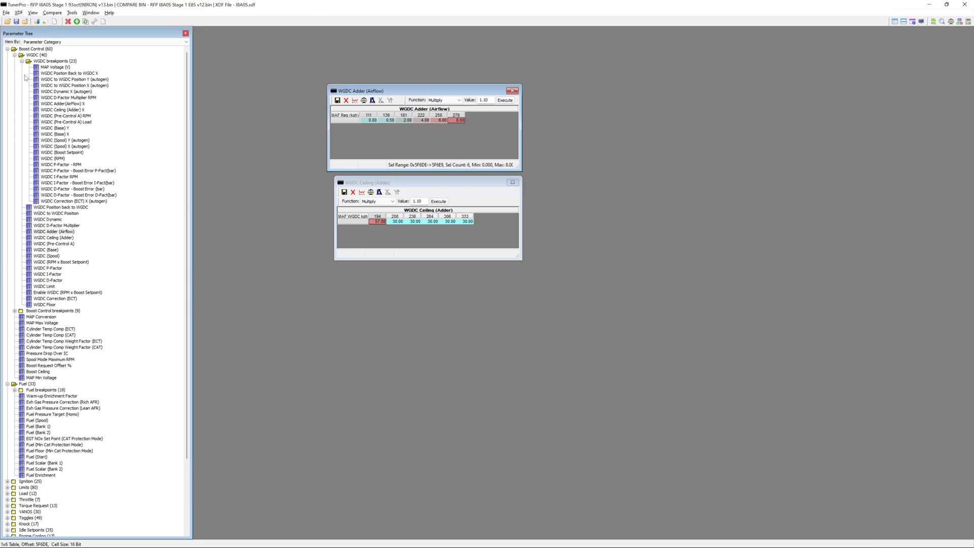
left_click(22, 61)
Step: Open WGDC (Base) and place it beside the two adder tables, keeping WGDC Ceiling (Adder) directly beneath WGDC Adder (Airflow)
double_click(46, 109)
left_click_drag(570, 103, 745, 90)
left_click_drag(449, 179, 436, 179)
left_click_drag(628, 92, 625, 95)
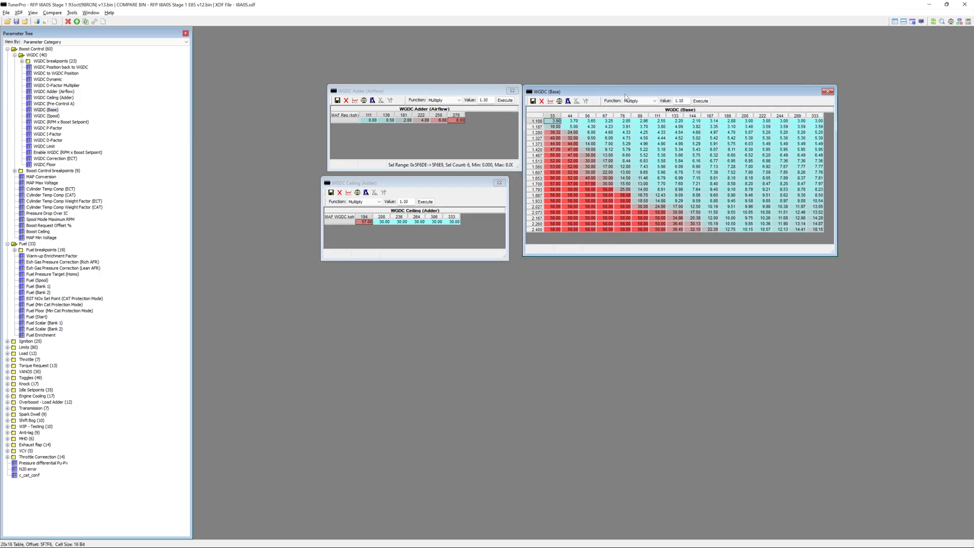
left_click_drag(453, 184, 466, 179)
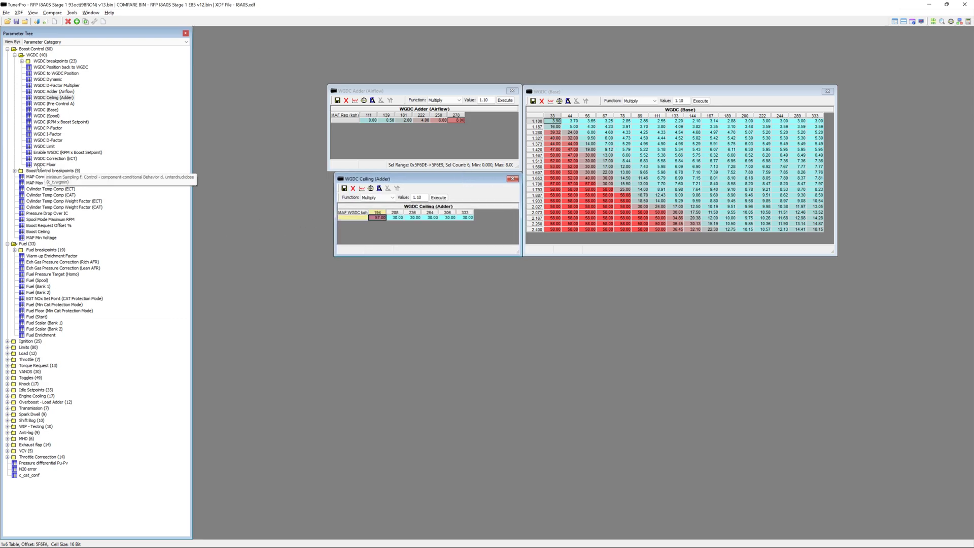
Step: Open Load Target and Load Target (AT), stack them below the WGDC tables, and fit WGDC Ceiling (Adder) beneath the airflow adder
left_click(8, 50)
left_click(7, 54)
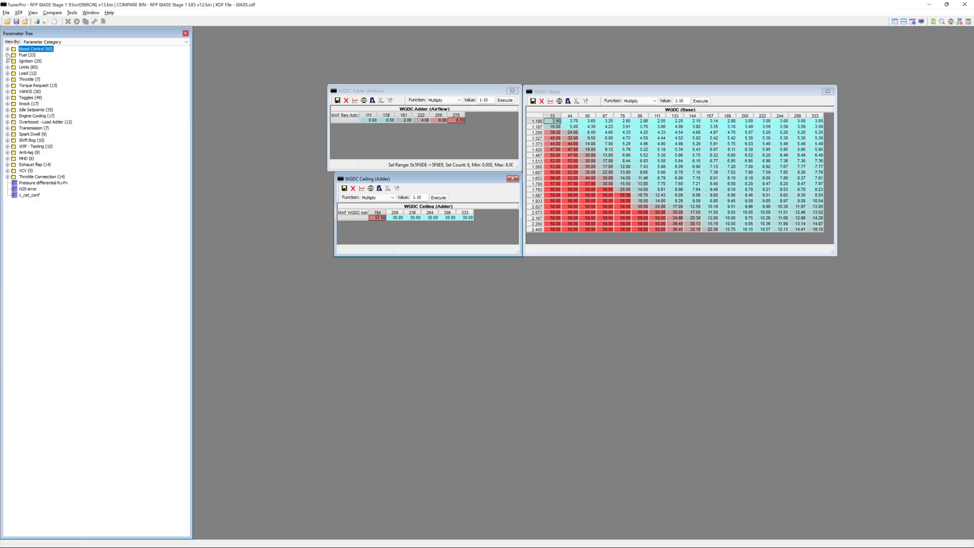
left_click(8, 74)
left_click(36, 86)
double_click(36, 86)
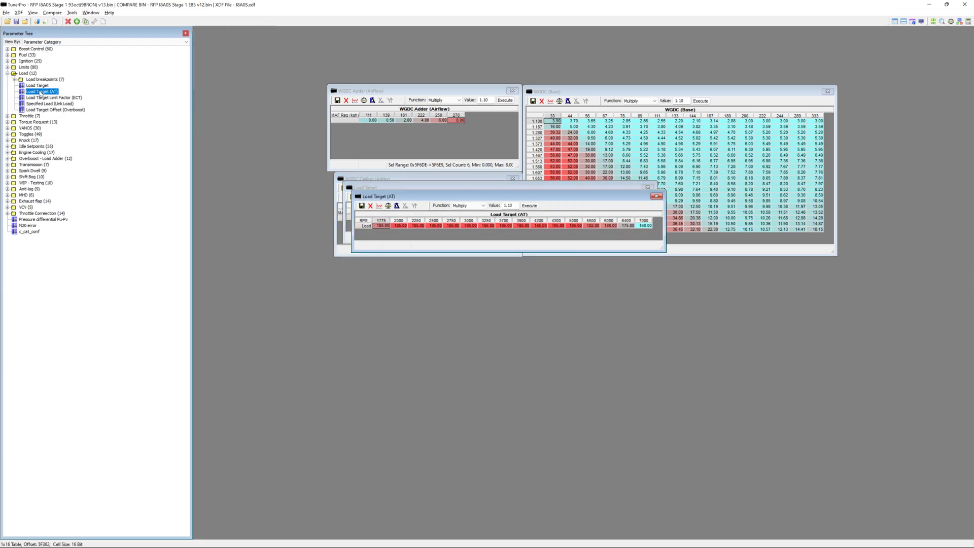
double_click(41, 91)
left_click_drag(449, 188, 380, 361)
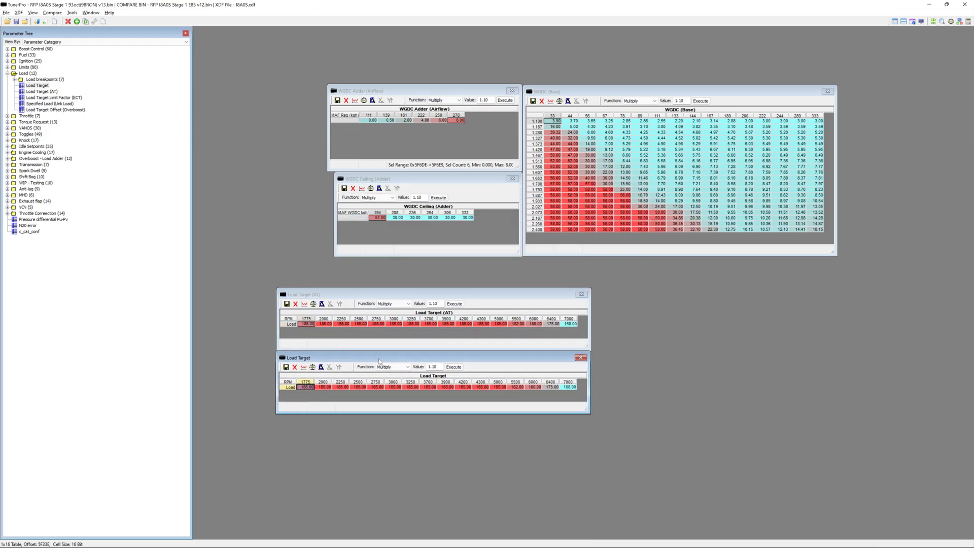
left_click_drag(454, 183, 447, 184)
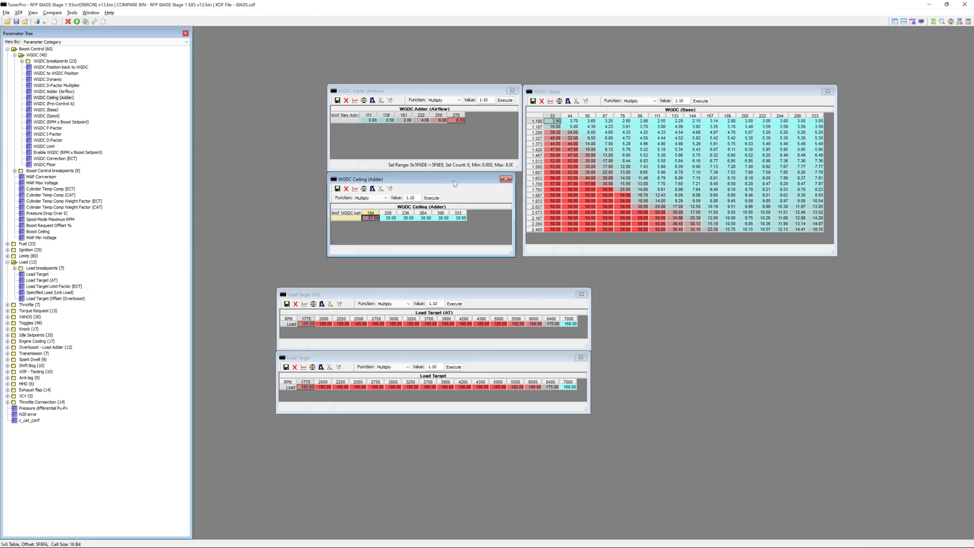
left_click_drag(513, 206, 522, 205)
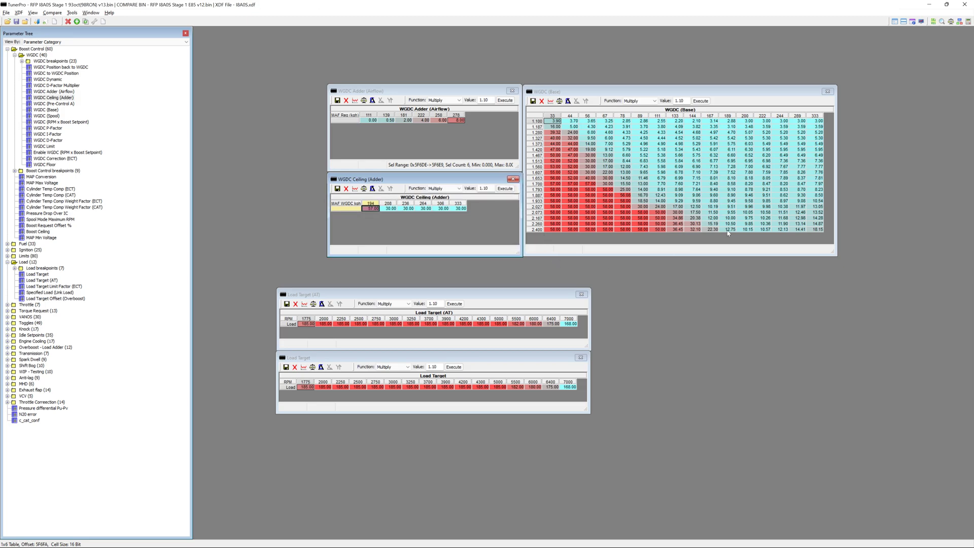
Step: Examine the full Load Target (AT) row, then WGDC (Base) rows 1.100 and 1.187 and its cell at row 2.073, column 289
left_click_drag(306, 324, 569, 327)
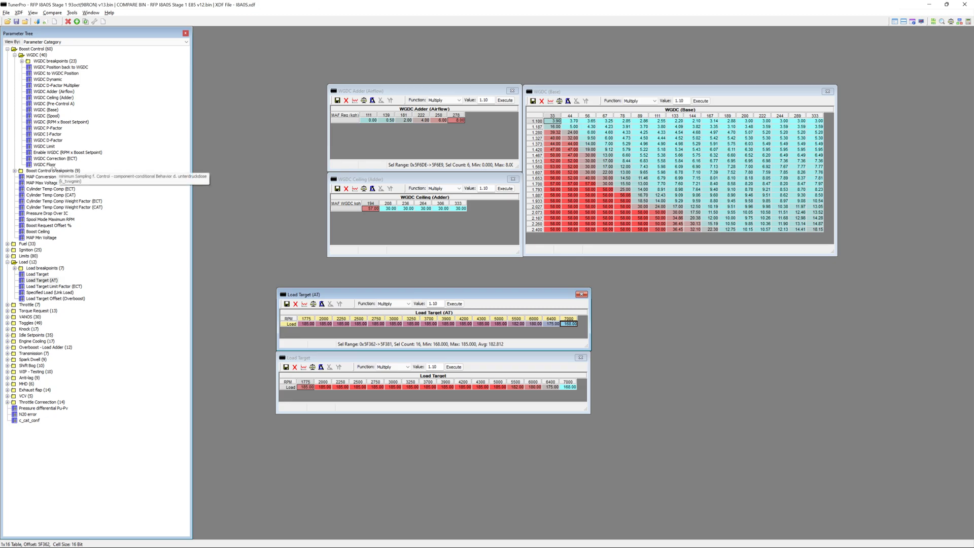
left_click(447, 358)
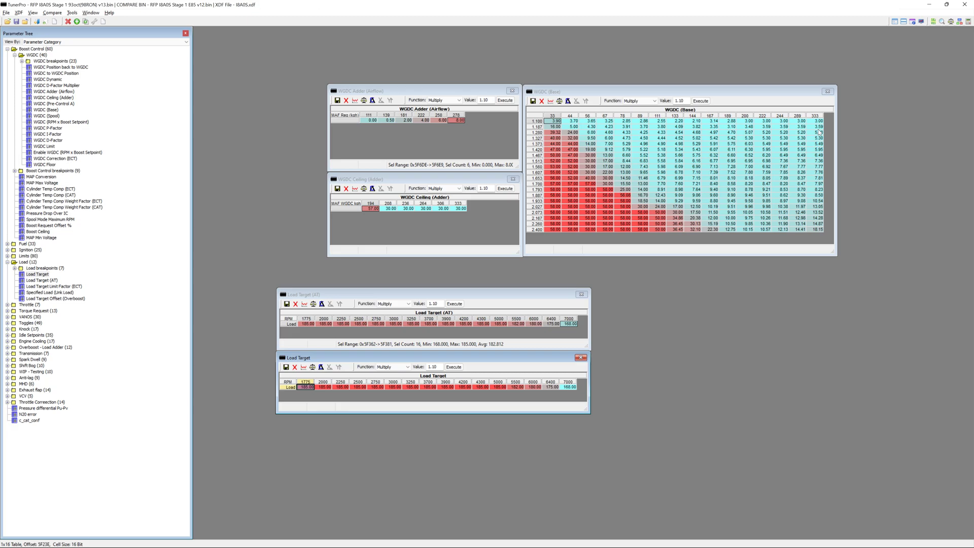
left_click_drag(554, 121, 828, 124)
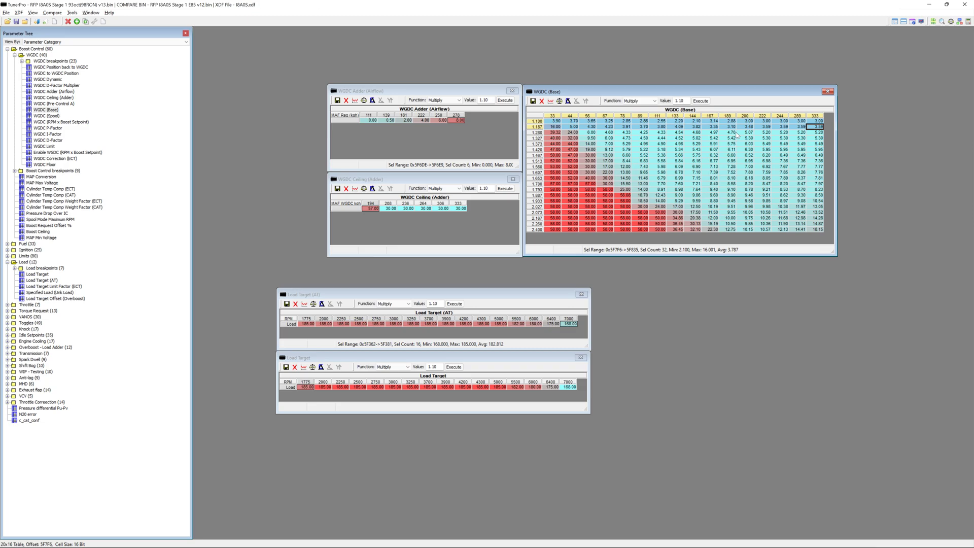
left_click(805, 212)
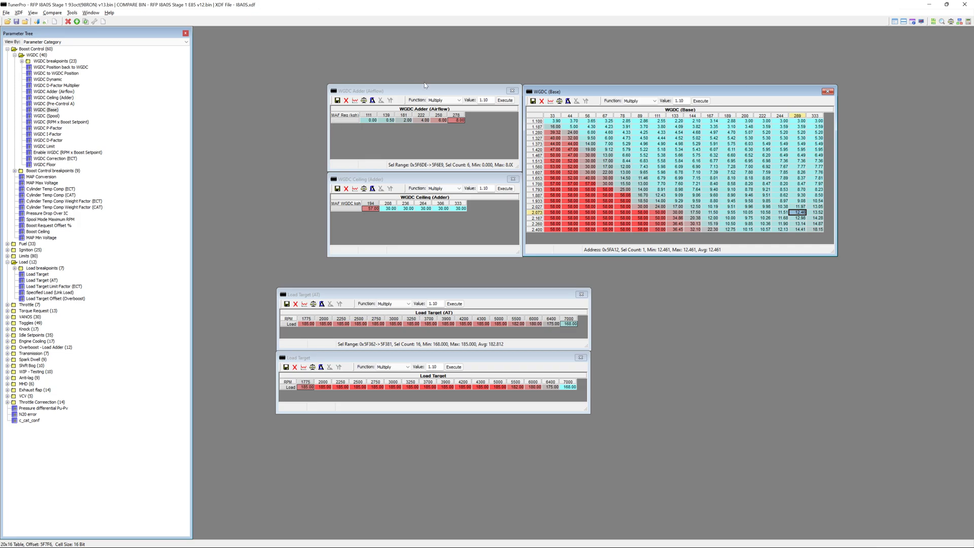
Step: Open Boost Ceiling beside WGDC Adder (Airflow), and highlight Load Target (AT) from 1775 to 6400 RPM
double_click(60, 231)
left_click_drag(575, 101, 260, 102)
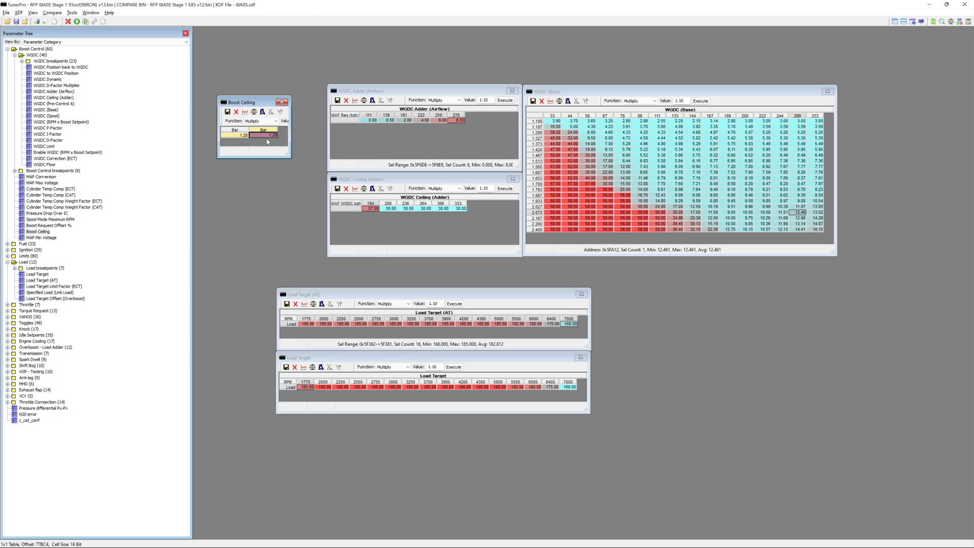
left_click(554, 323)
left_click(551, 323, "shift")
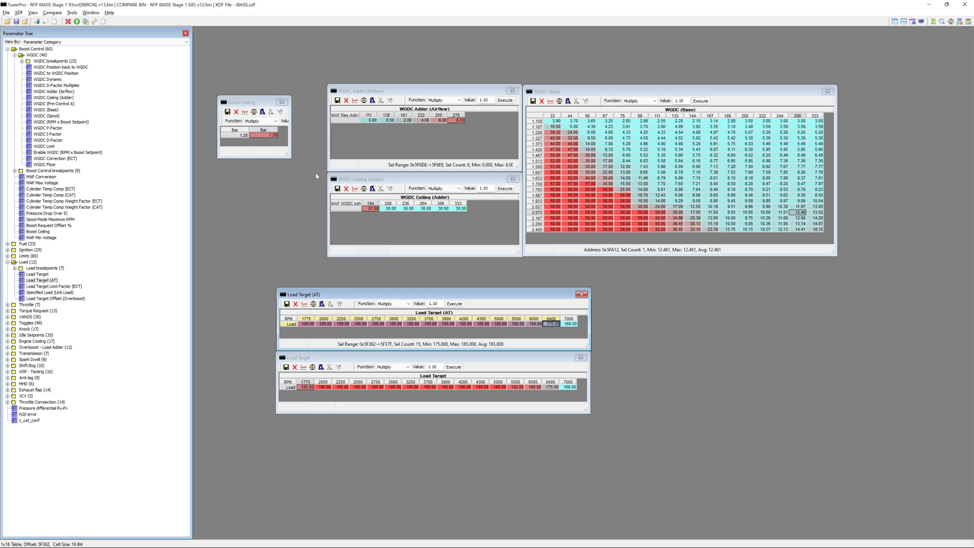
Step: Set the Boost Ceiling value to 1.3 bar and shift its window slightly downward
left_click(275, 136)
type("1.3")
key("Return")
left_click_drag(256, 103, 258, 116)
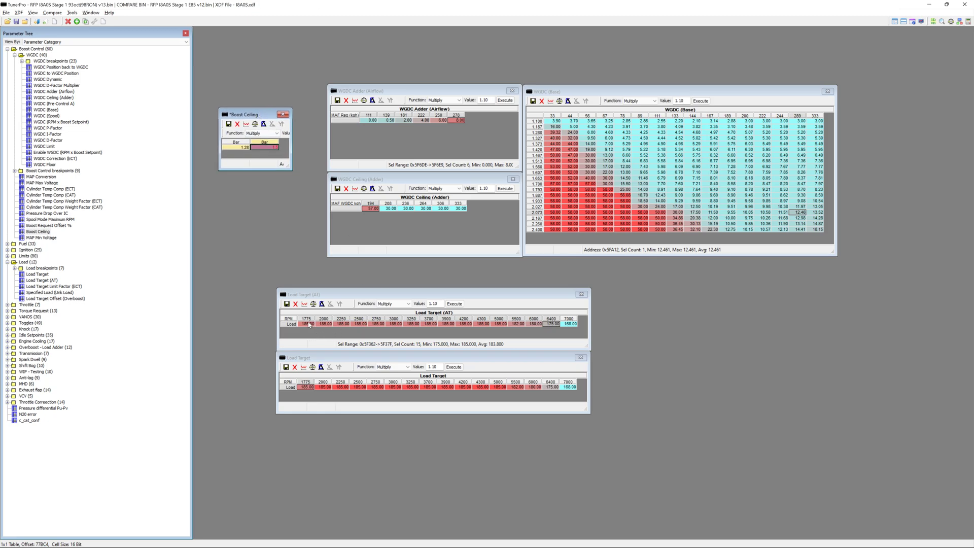
Step: Highlight the full Load Target (AT) row, select its 1775 RPM cell, and close Boost Ceiling without committing its change
left_click(330, 339)
key("shift+Right")
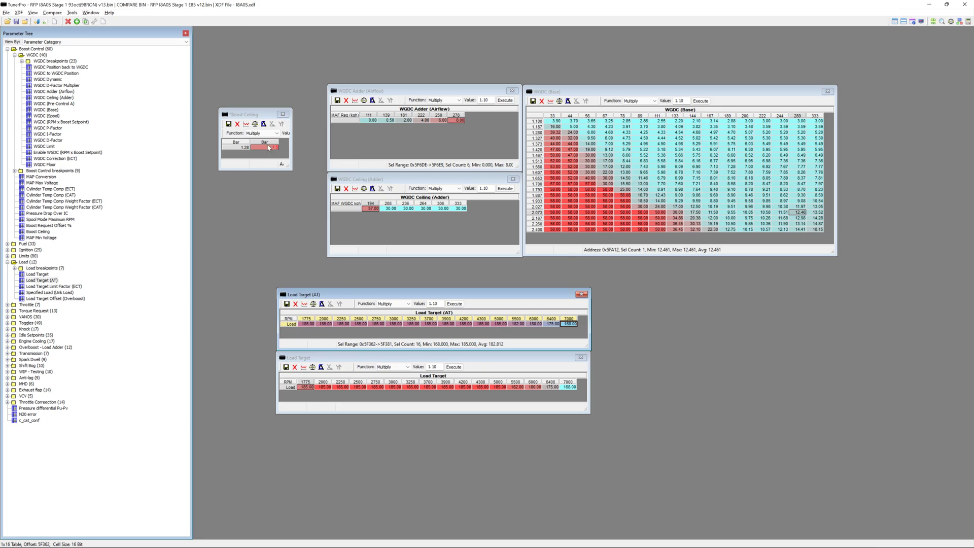
left_click(309, 324)
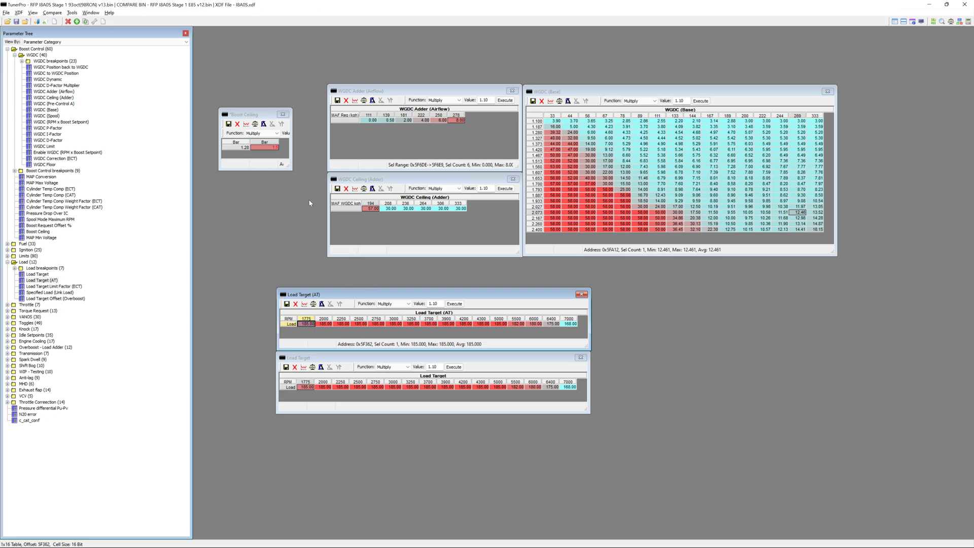
left_click(283, 114)
left_click(508, 307)
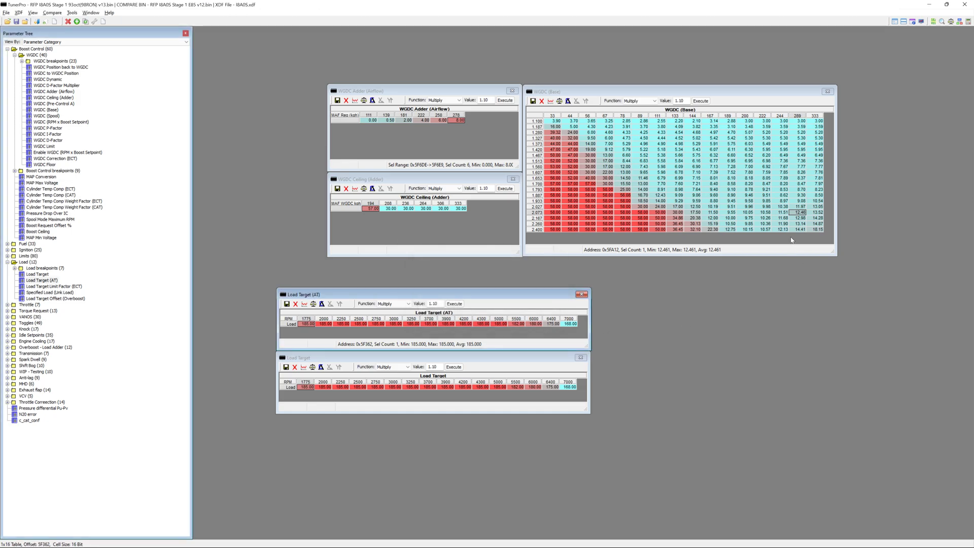
Step: Move both WGDC adder tables away from WGDC (Base), and highlight the WGDC Ceiling (Adder) values from 208 to 333
left_click_drag(442, 92, 430, 89)
left_click_drag(460, 179, 436, 182)
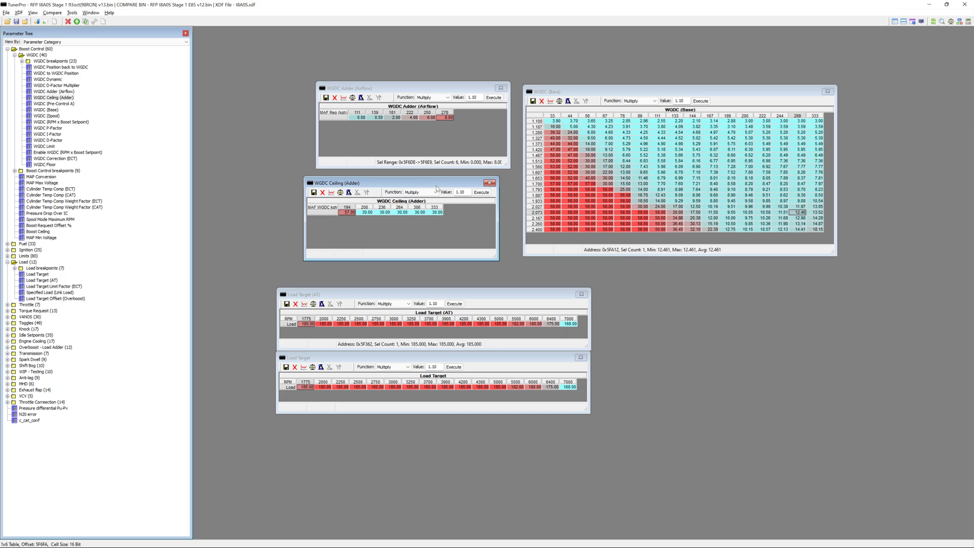
left_click_drag(366, 212, 438, 212)
left_click(369, 213)
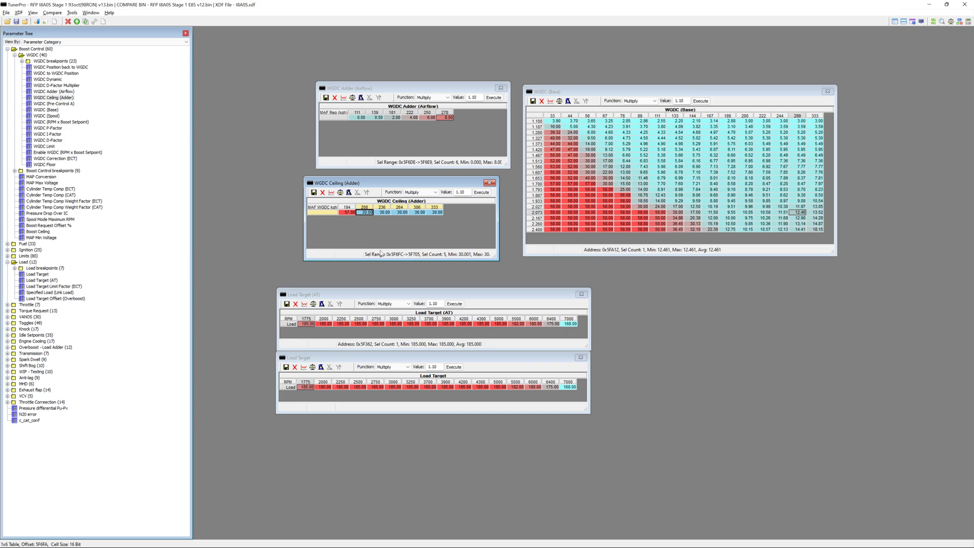
left_click_drag(366, 213, 449, 214)
Step: Close WGDC Ceiling (Adder), then compare WGDC (Base) rows 1.793–2.400 in columns 289 and 333 with the airflow adder's 278 cell
left_click(489, 182)
left_click_drag(426, 90, 433, 177)
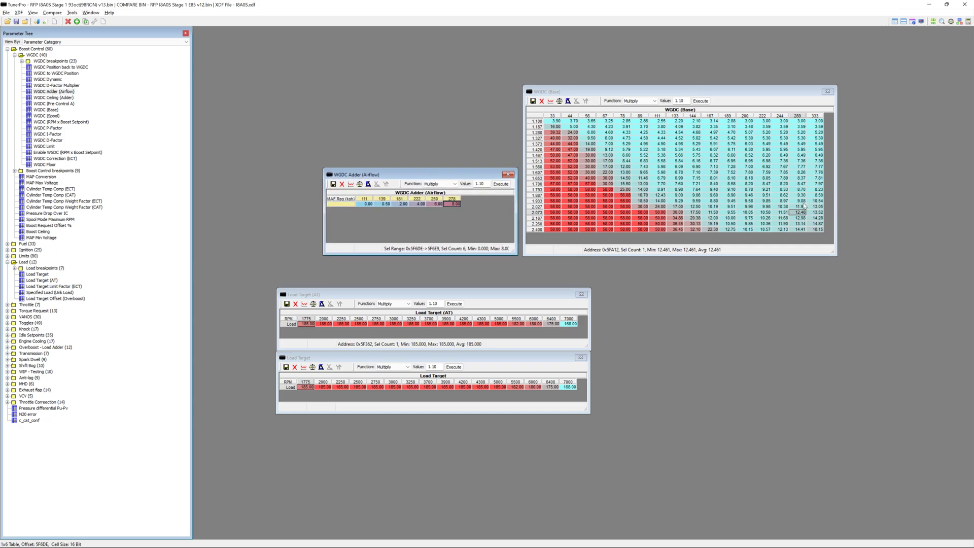
left_click_drag(801, 189, 817, 229)
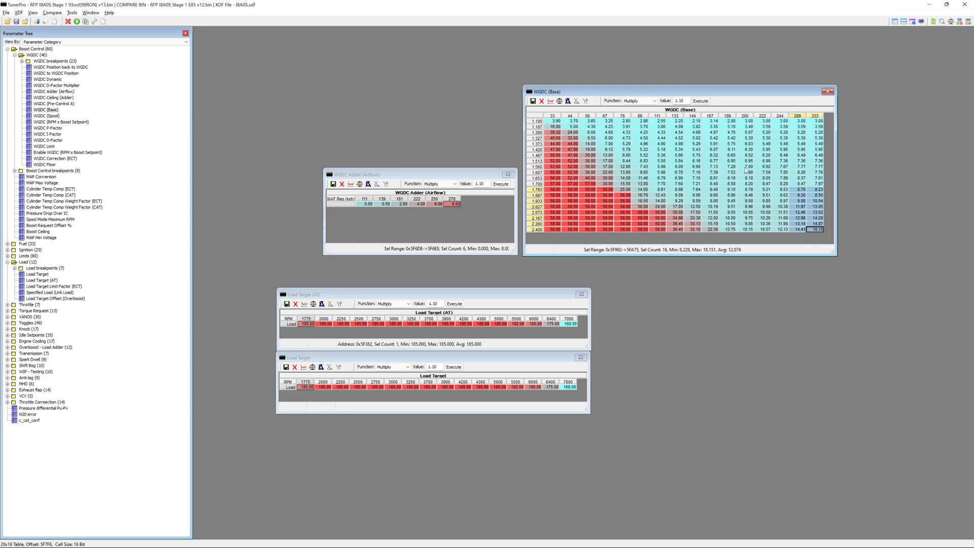
left_click(447, 203)
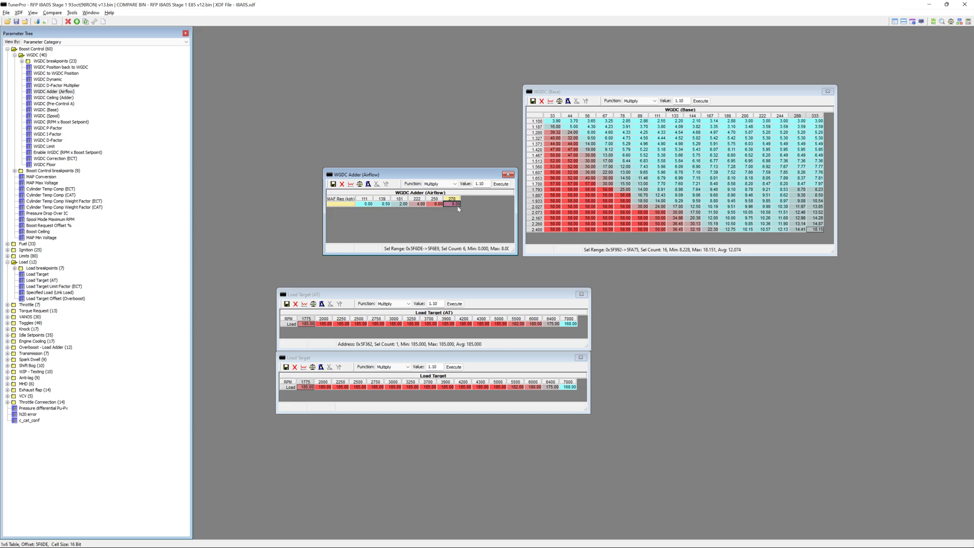
Step: Switch to the Datazap log in the browser and plot wgdc base value %, wgdc after pid % and maf g/s
key("alt+Tab")
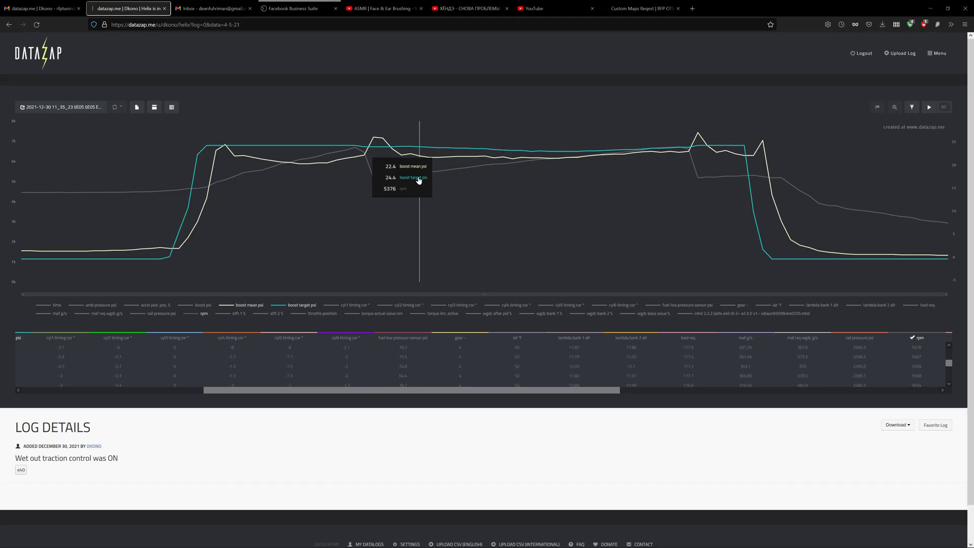
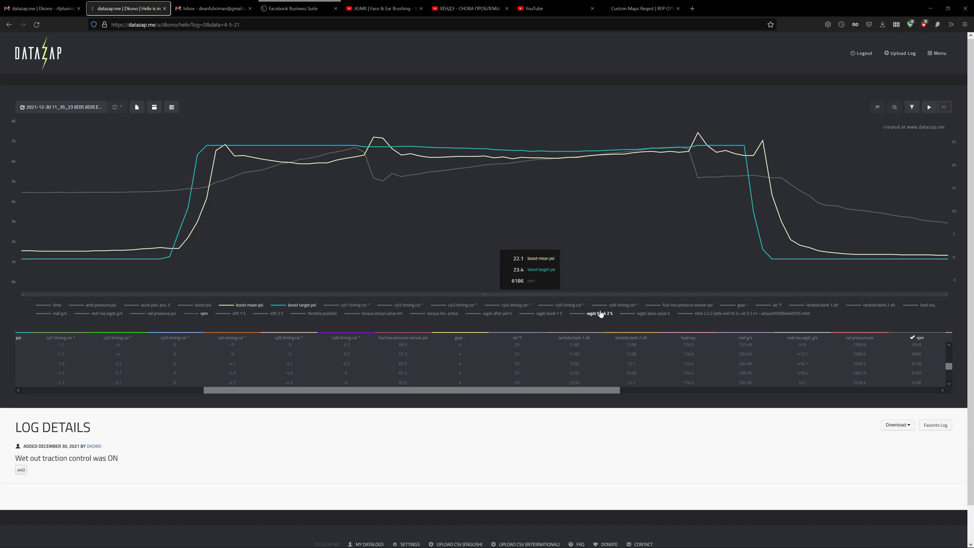
left_click(659, 314)
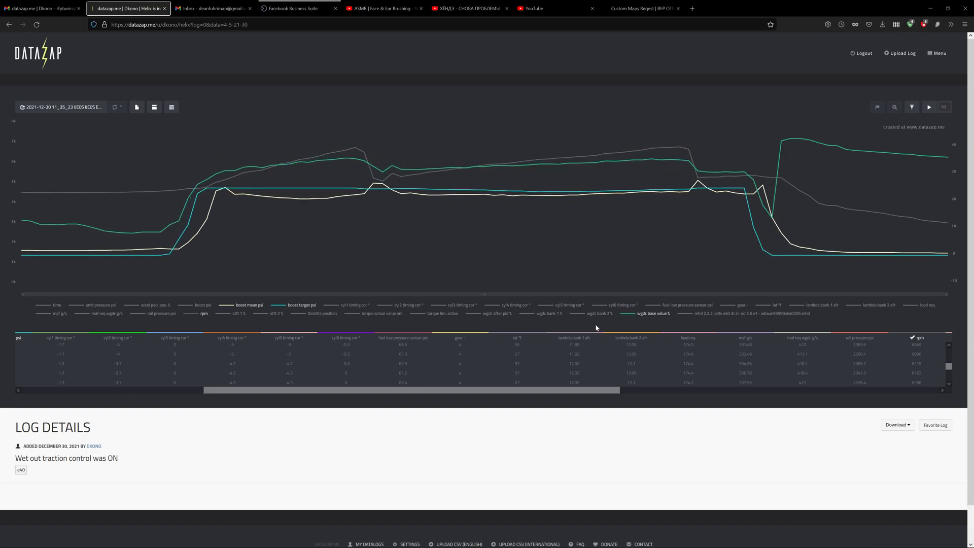
left_click(503, 314)
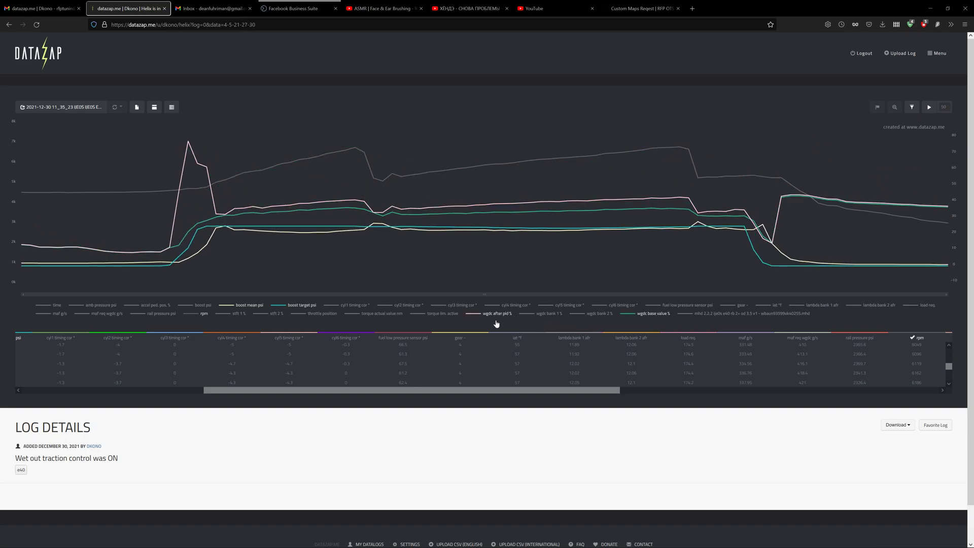
left_click(64, 315)
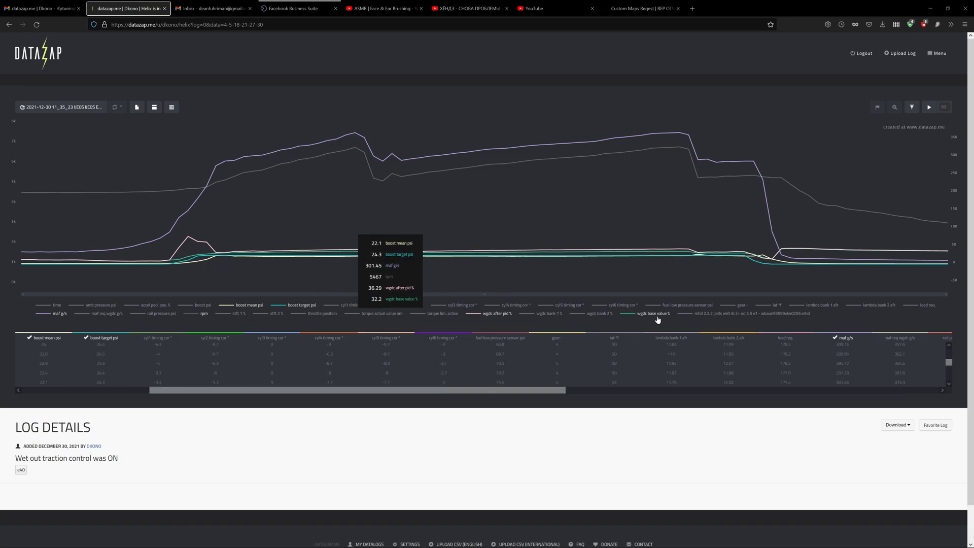
Step: Plot wgdc bank 2 % on the log chart for comparison, then hide it and wgdc base value %
left_click(602, 314)
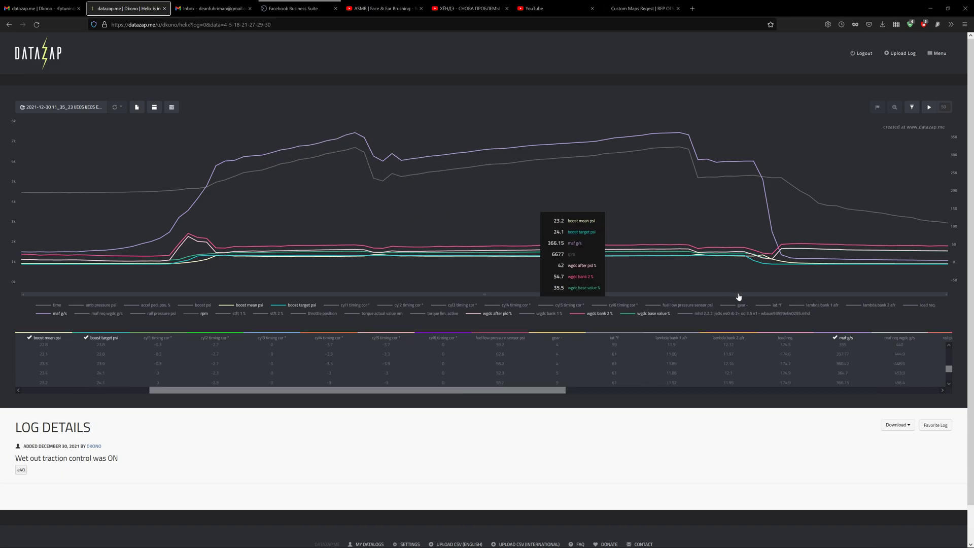
left_click(654, 313)
left_click(600, 314)
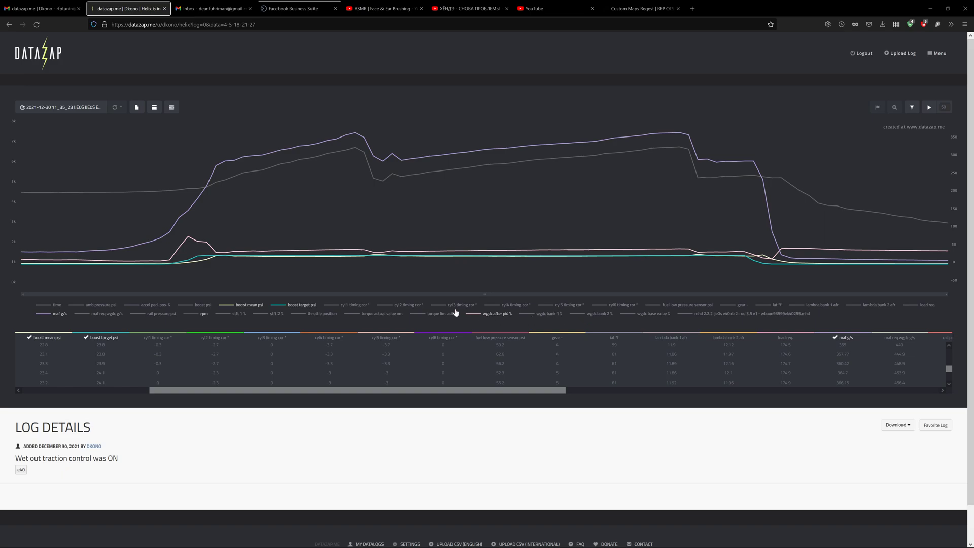
Step: Show wgdc base value % on the log chart again and read it alongside wgdc after pid % and maf g/s
mouse_move(343, 166)
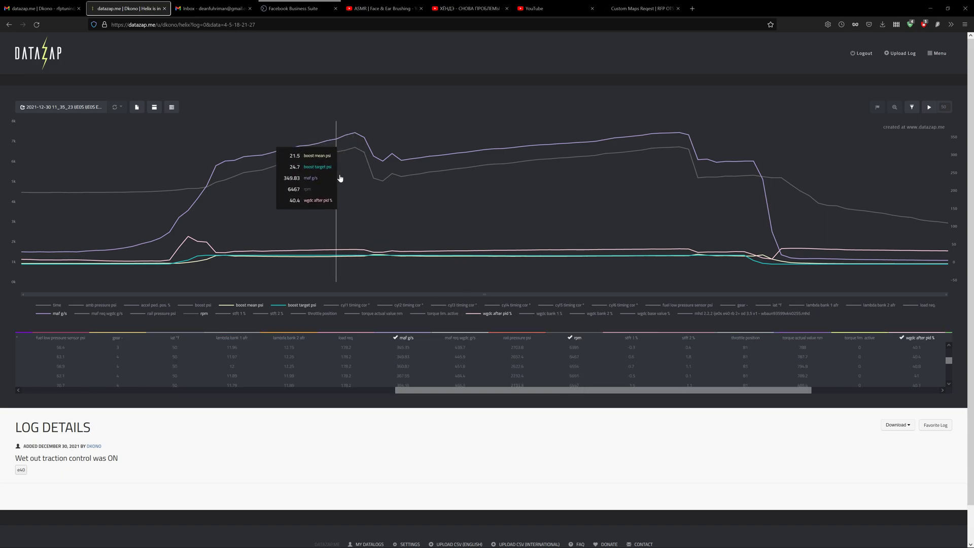
left_click(654, 314)
mouse_move(523, 148)
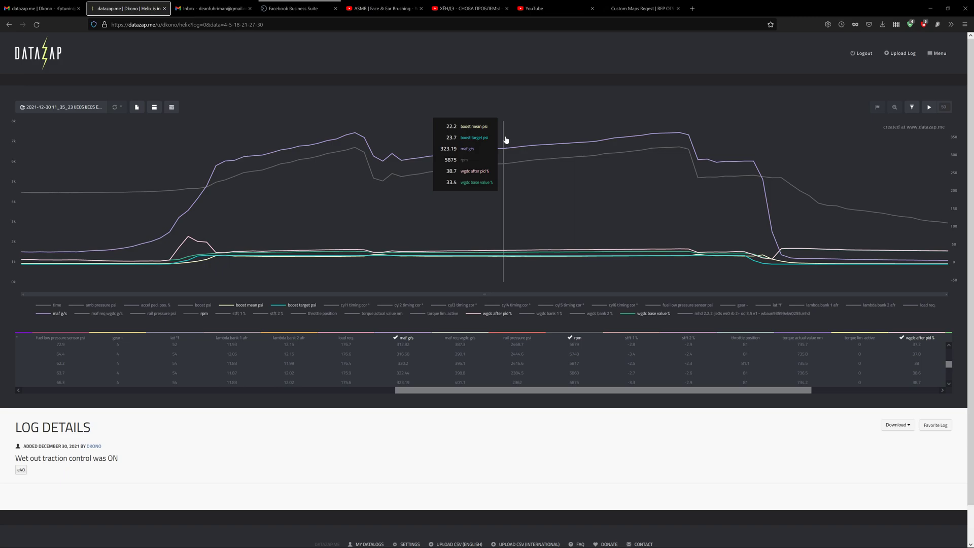
Step: Compare the logged WGDC and MAF values near 5860 rpm with the WGDC tables in TunerPro
key("alt+Tab")
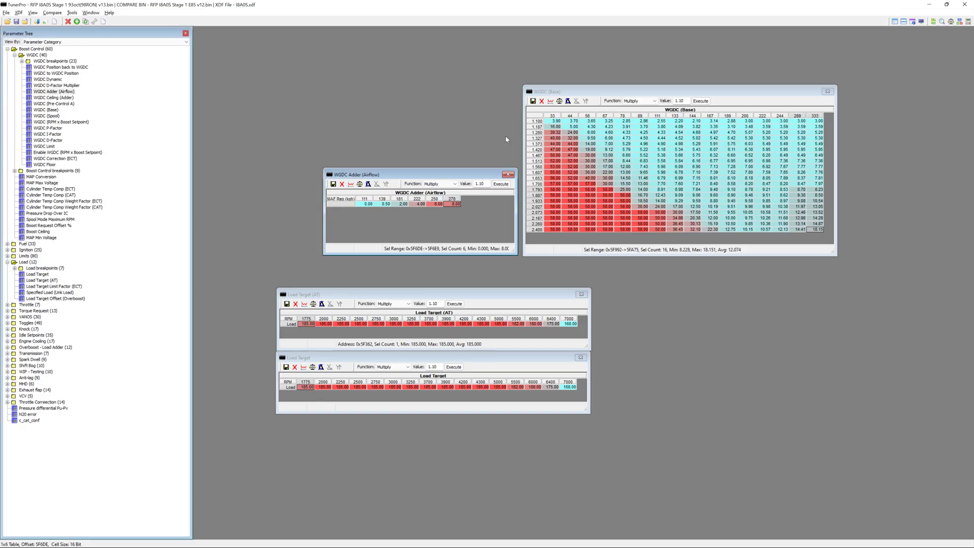
key("alt+Tab")
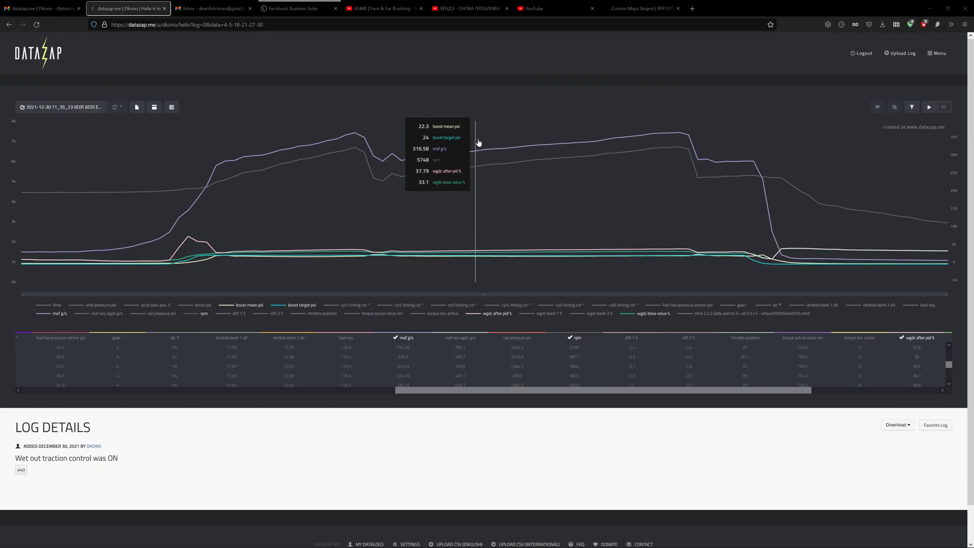
key("alt+Tab")
key("alt+Tab")
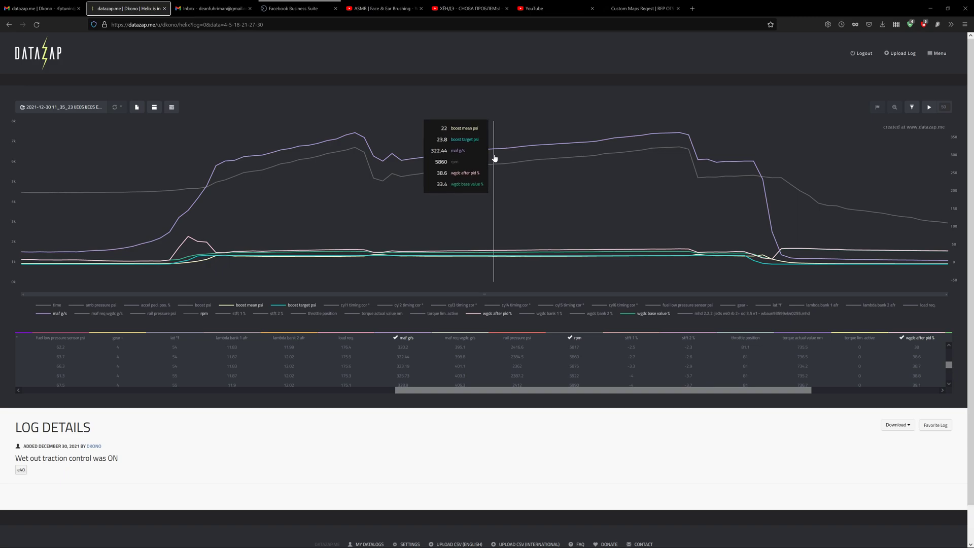
key("alt+Tab")
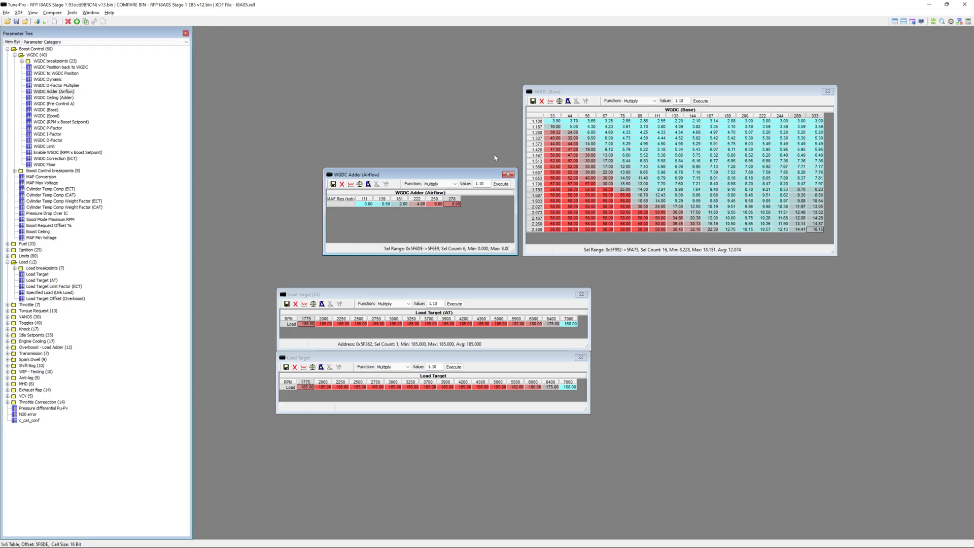
Step: Highlight the 289 column of WGDC (Base) from the 1.100 row to the 2.400 row
left_click(798, 167)
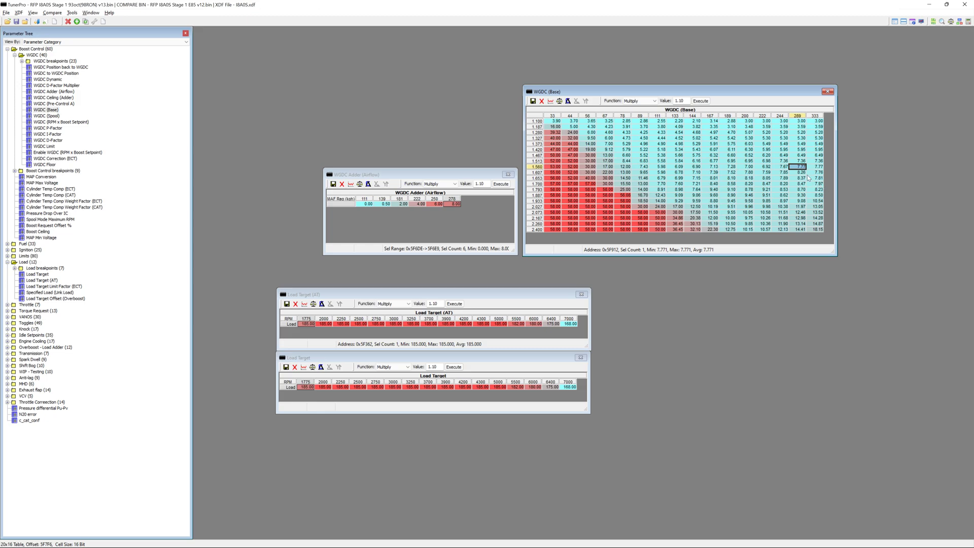
left_click_drag(799, 173, 802, 230)
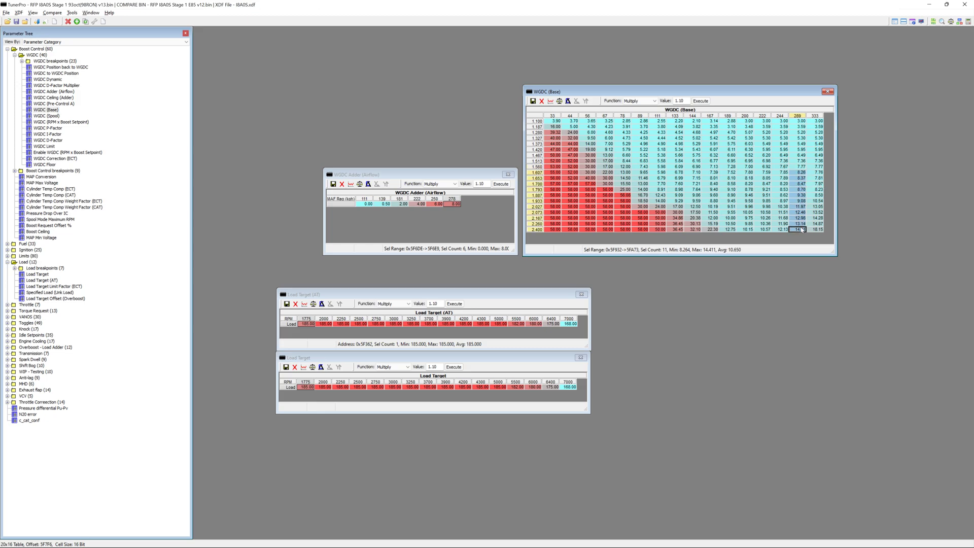
left_click_drag(801, 120, 796, 235)
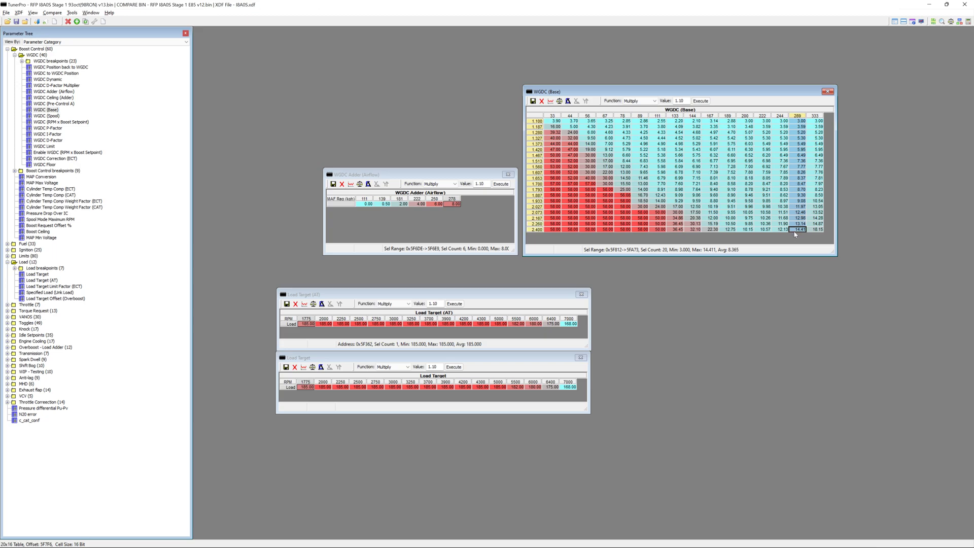
mouse_move(818, 121)
left_mouse_down()
mouse_move(799, 121)
mouse_move(826, 121)
mouse_move(800, 126)
left_mouse_up()
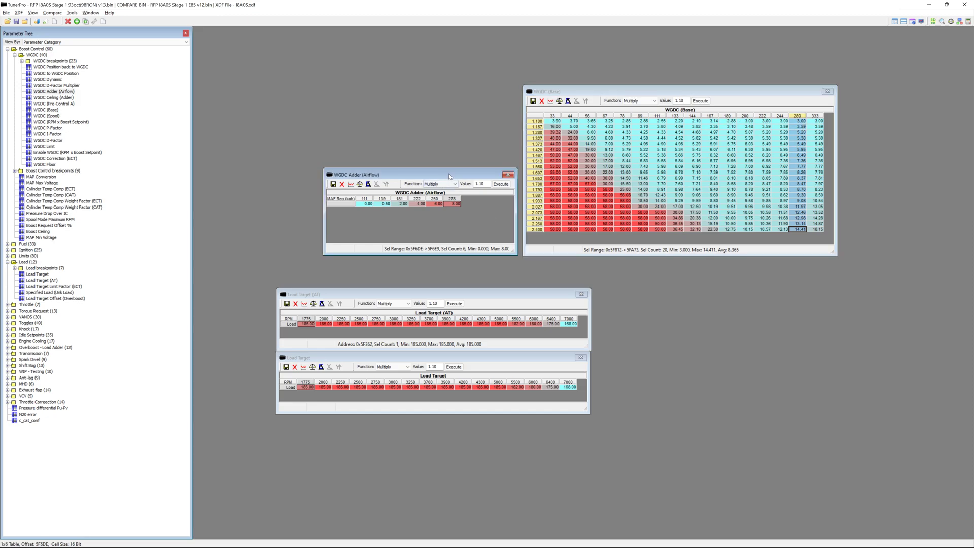
Step: Reposition WGDC Adder (Airflow) and compare its 278 cell with WGDC (Base) column 289 and the Datazap log
left_click_drag(448, 172, 420, 156)
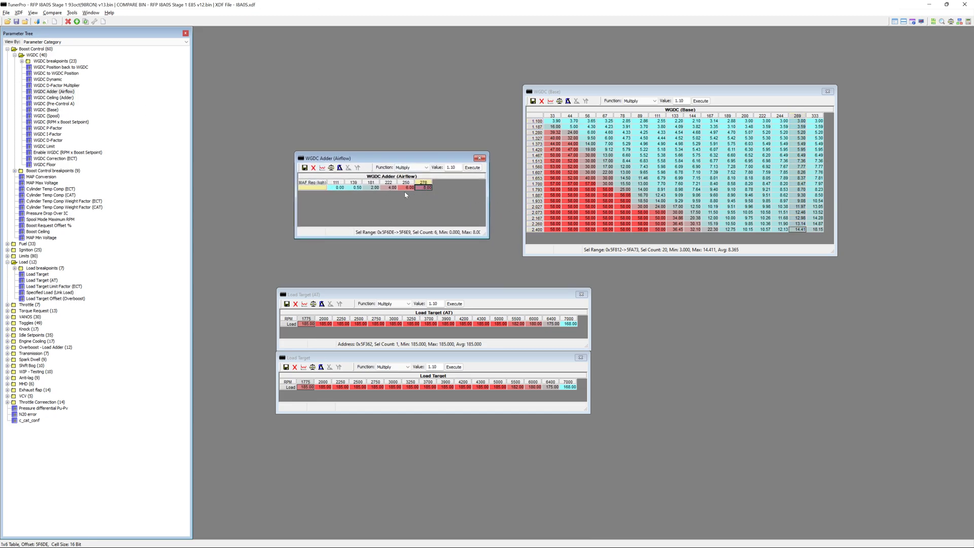
left_click(427, 189)
left_click(804, 123)
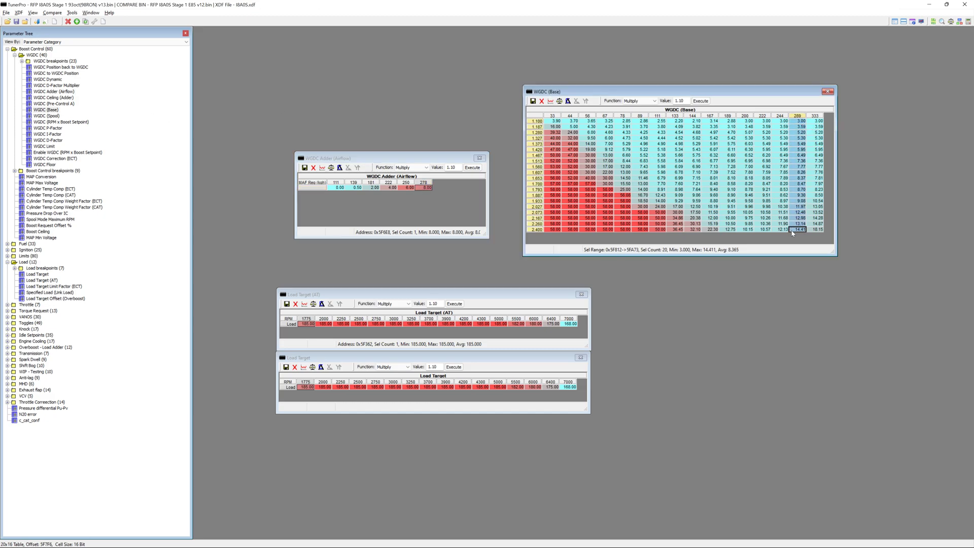
key("alt+Tab")
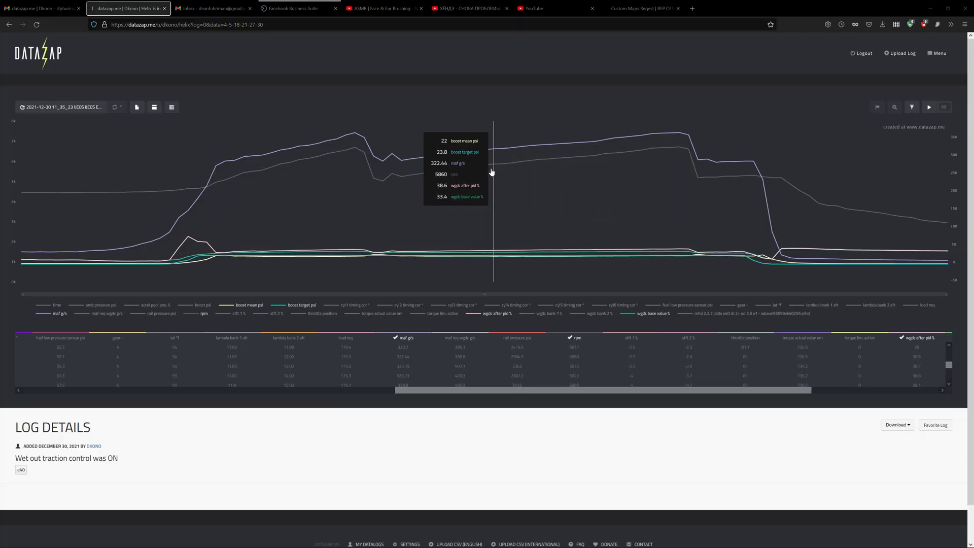
key("alt+Tab")
left_click(415, 190)
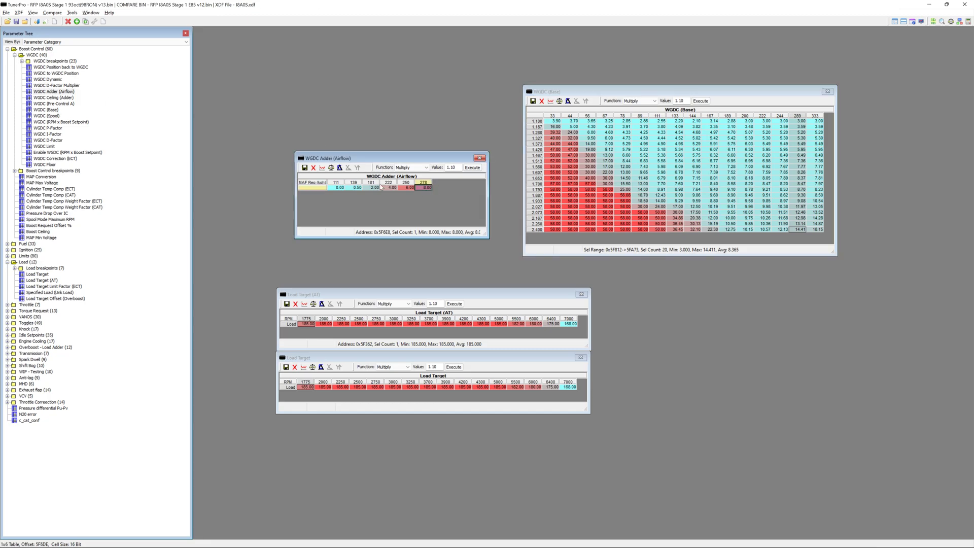
Step: Expand the WGDC breakpoints group, open WGDC Adder(AirFlow) X and place it above the airflow adder table
left_click(22, 61)
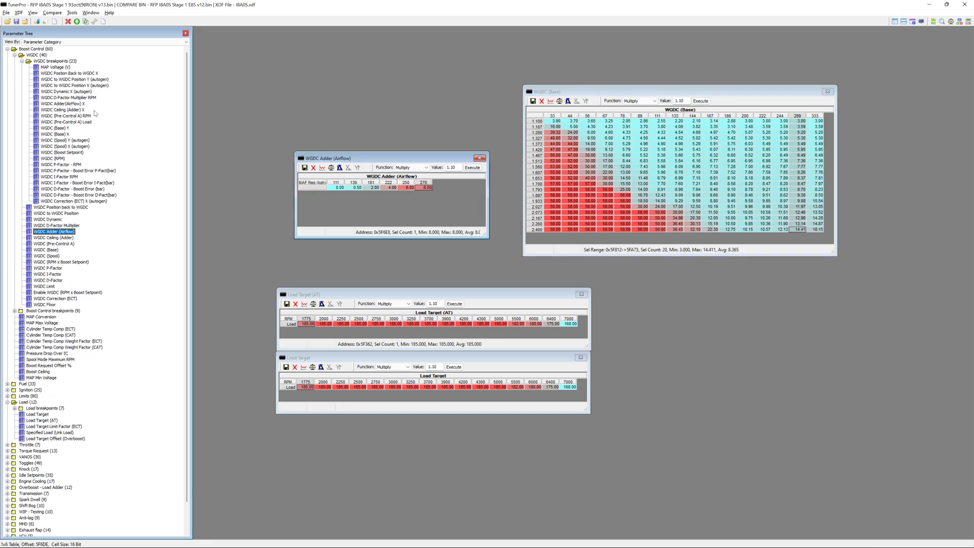
double_click(61, 104)
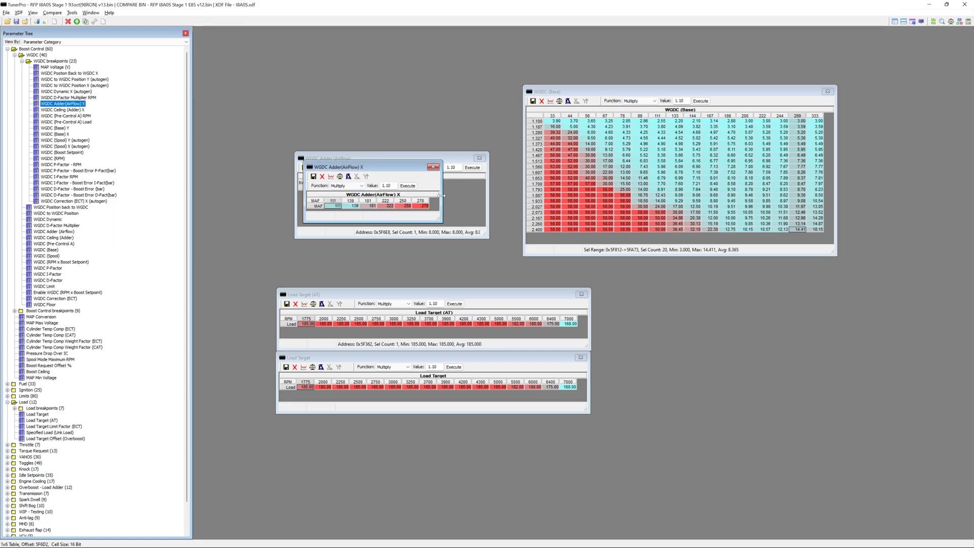
left_click(424, 205)
left_click_drag(399, 168, 363, 95)
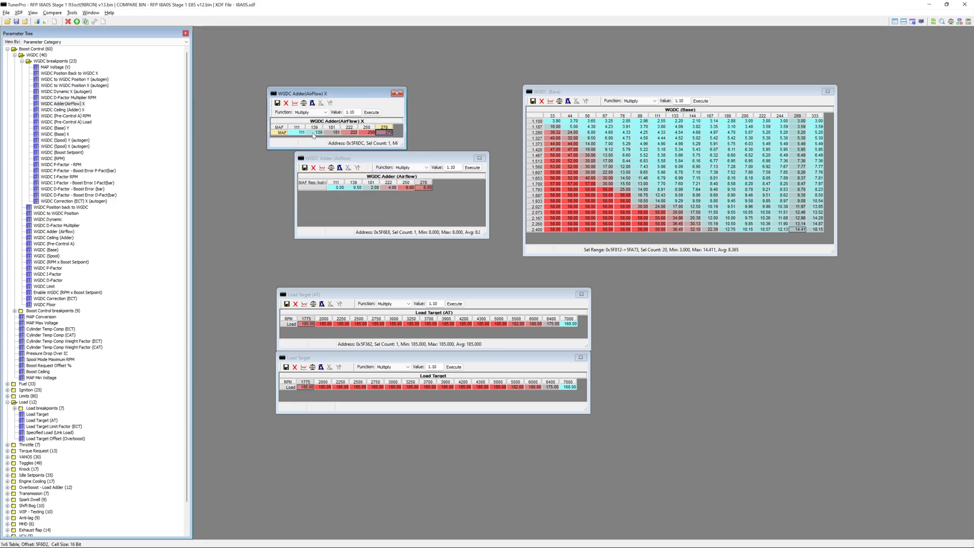
left_click_drag(313, 133, 389, 133)
key("ctrl+c")
left_click(298, 132)
key("ctrl+v")
left_click(383, 133)
left_click_drag(318, 133, 411, 134)
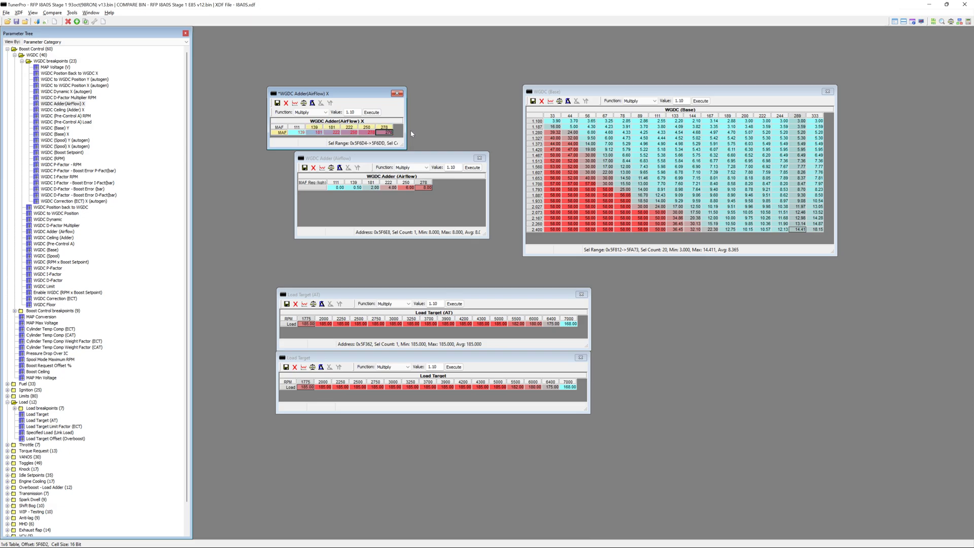
key("ctrl+c")
left_click(295, 134)
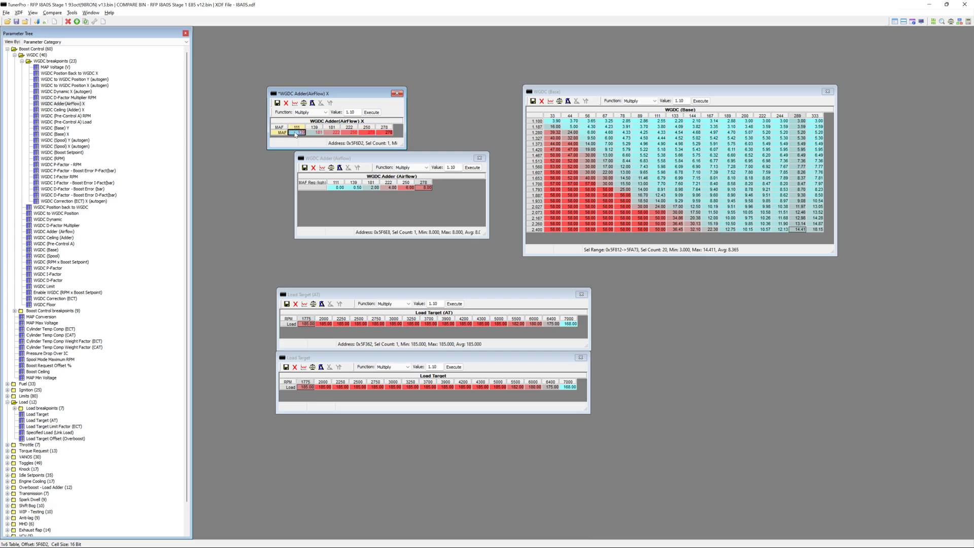
key("ctrl+v")
left_click(397, 94)
left_click(482, 306)
Step: Reopen WGDC Adder(AirFlow) X and copy the 139 to 278 breakpoints one column down the axis, starting at the 111 cell
double_click(76, 104)
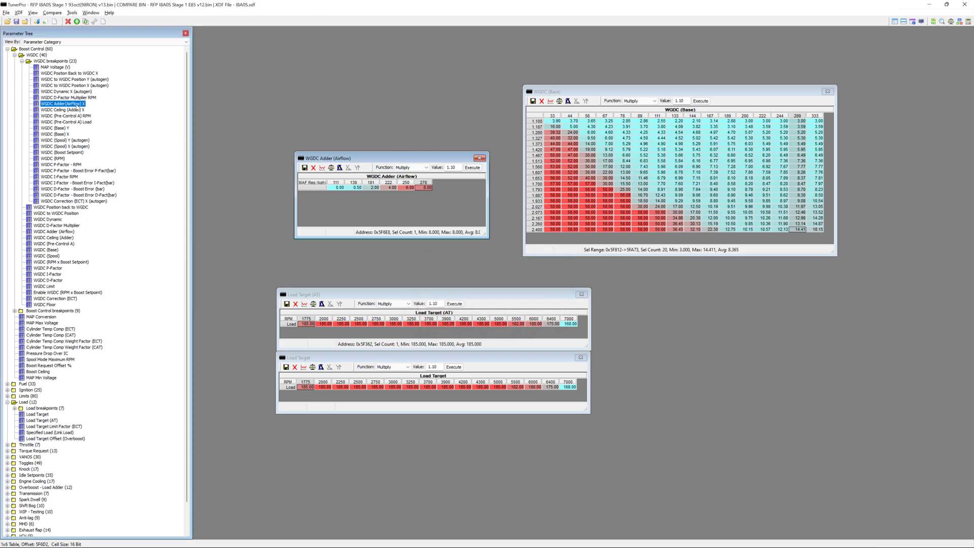
left_click_drag(351, 206, 422, 208)
key("ctrl+c")
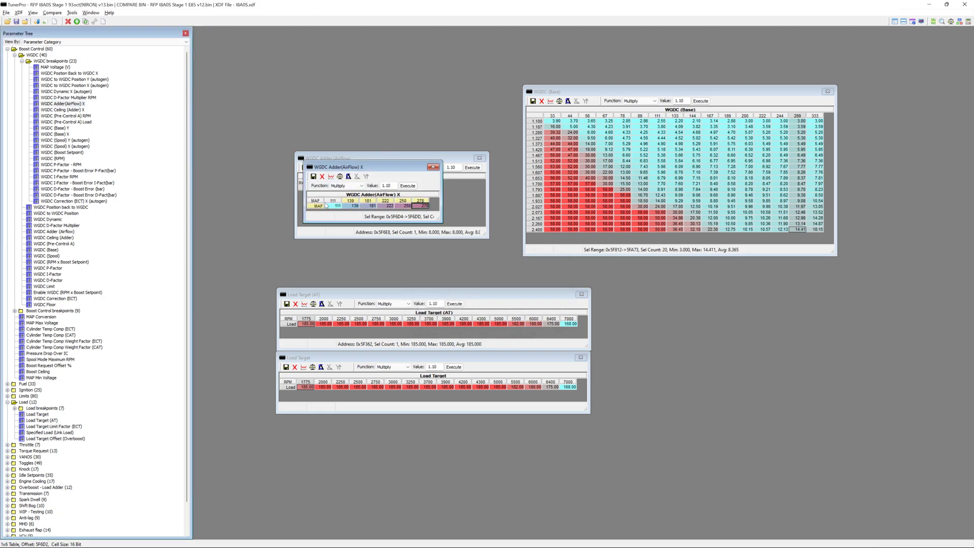
left_click(327, 206)
key("ctrl+v")
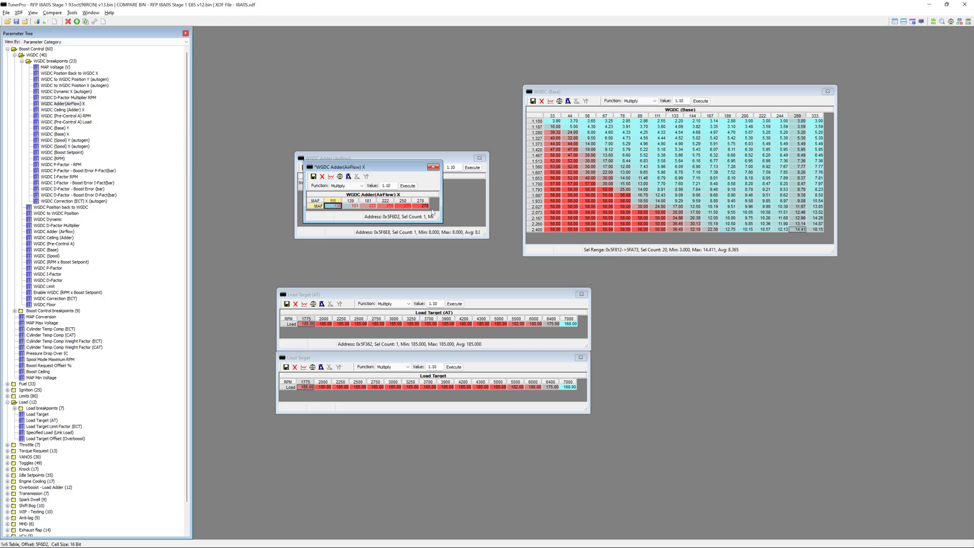
Step: Set the last airflow breakpoint to 320, save WGDC Adder(AirFlow) X and close the WGDC Adder (Airflow) table
left_click(426, 209)
type("320")
key("Return")
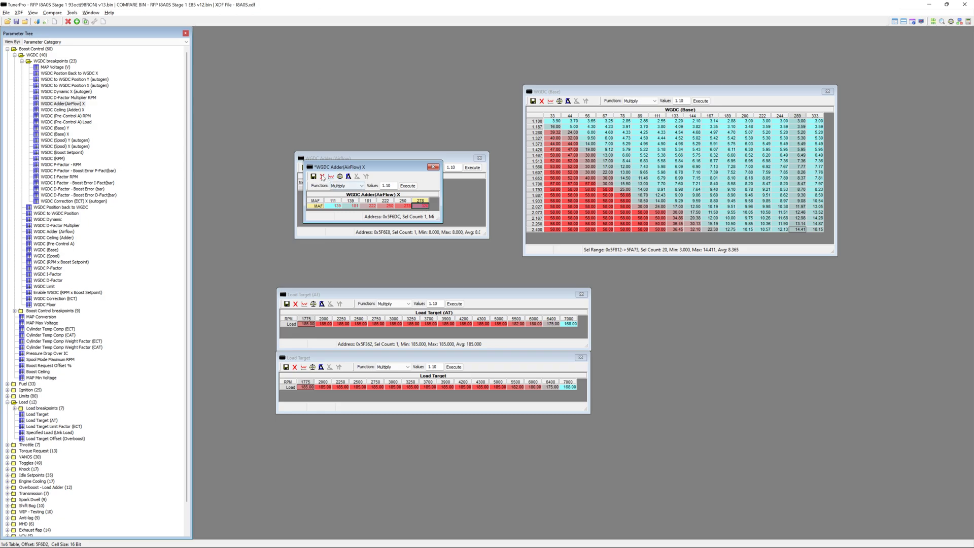
left_click(313, 176)
left_click(485, 159)
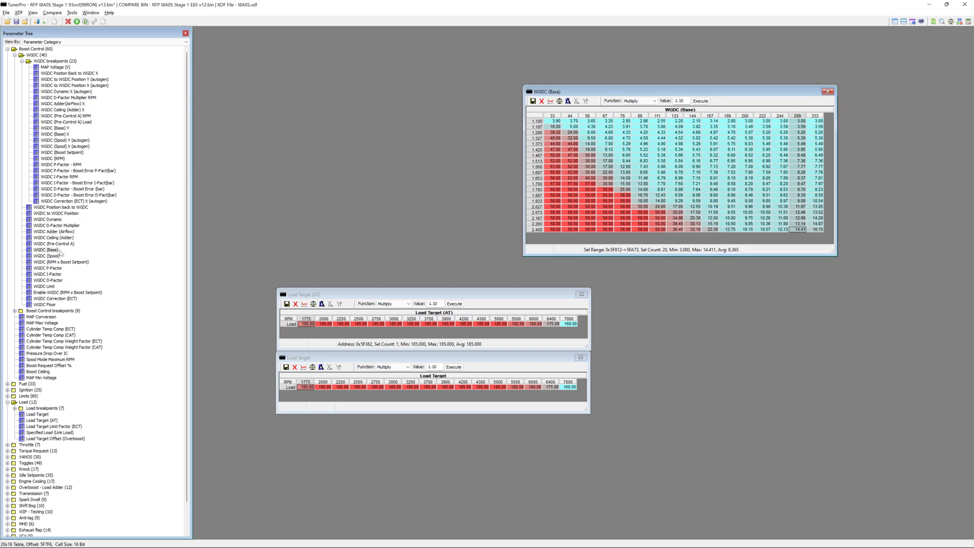
Step: Reopen WGDC Adder (Airflow), reposition it with all columns visible, and review its values from 181 to 320
double_click(66, 232)
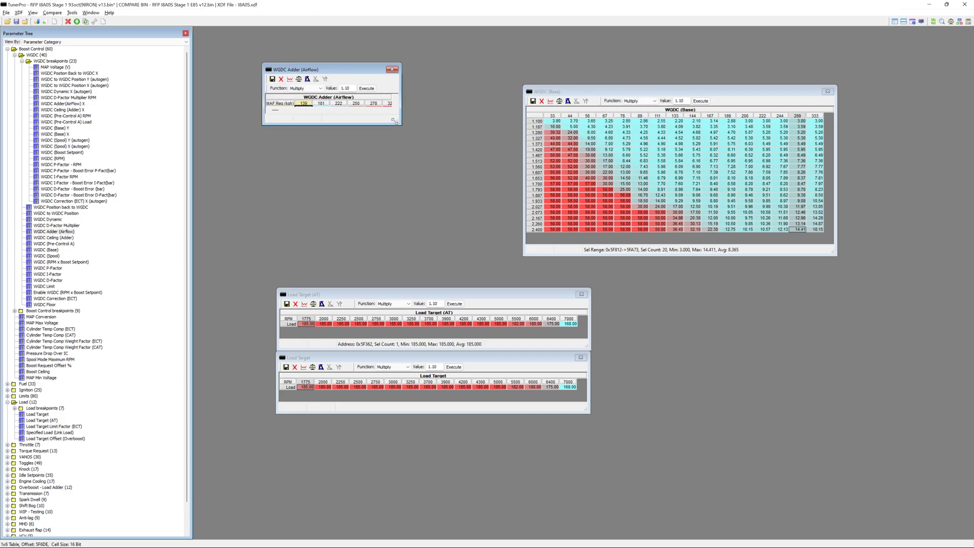
left_click_drag(373, 77, 401, 139)
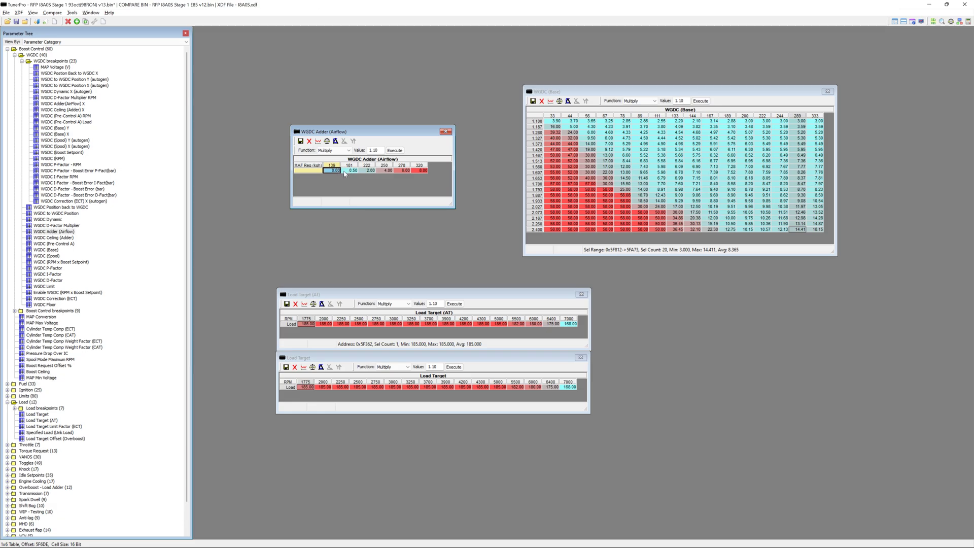
left_click_drag(347, 171, 420, 171)
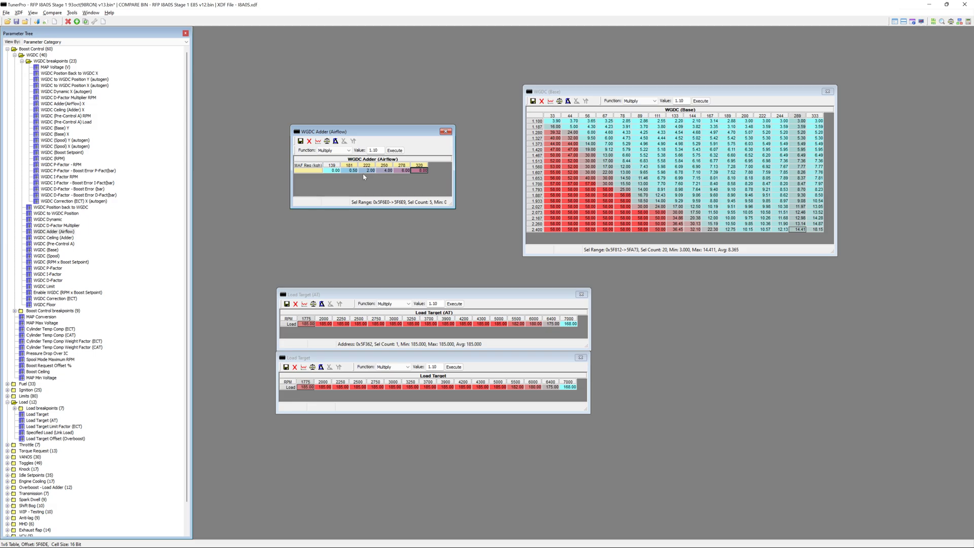
left_click(401, 171)
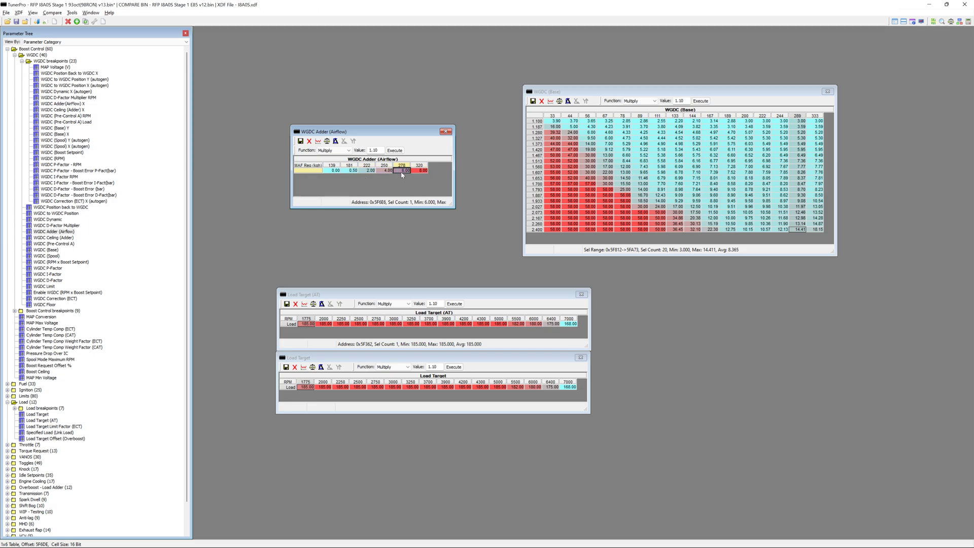
key("Right")
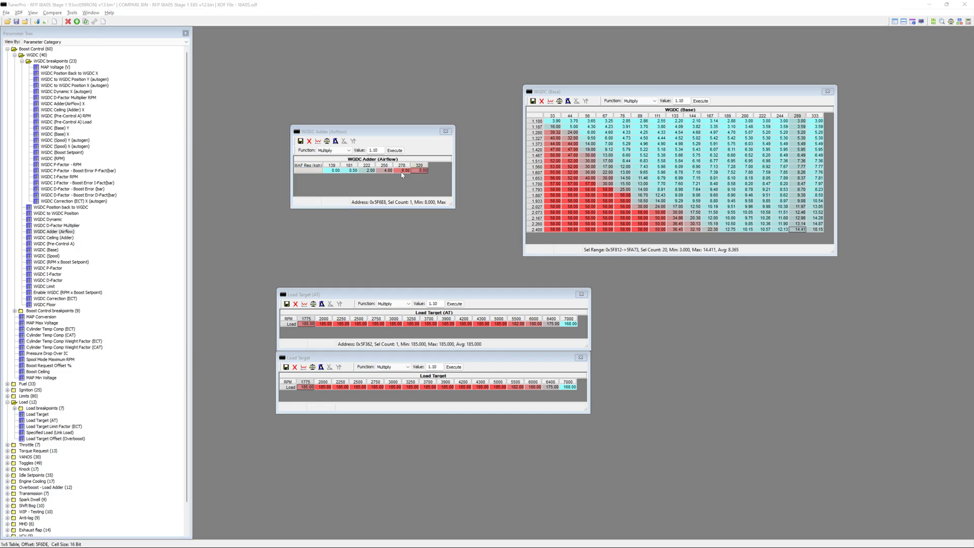
Step: Compare the airflow adder's 320 breakpoint with the maf g/s and WGDC values in the Datazap log
key("alt+Tab")
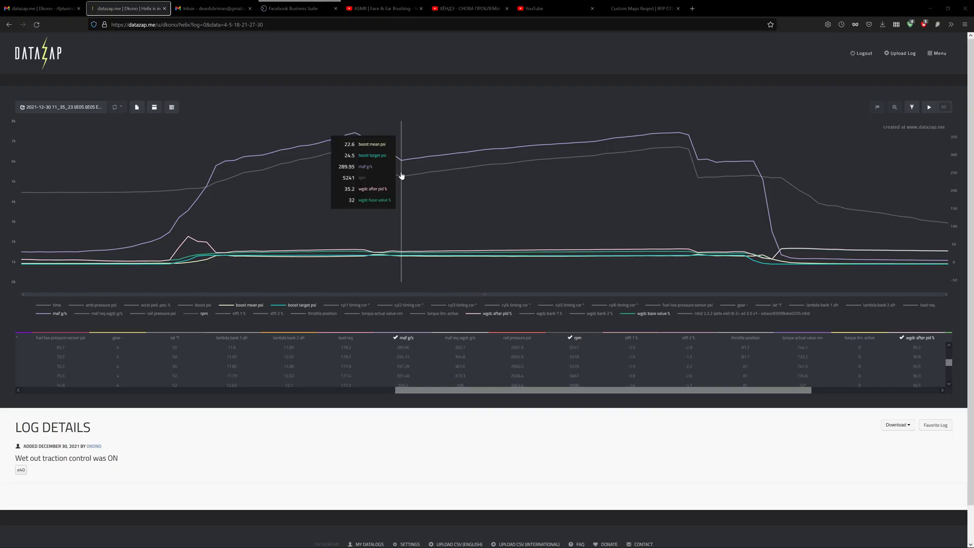
key("alt+Tab")
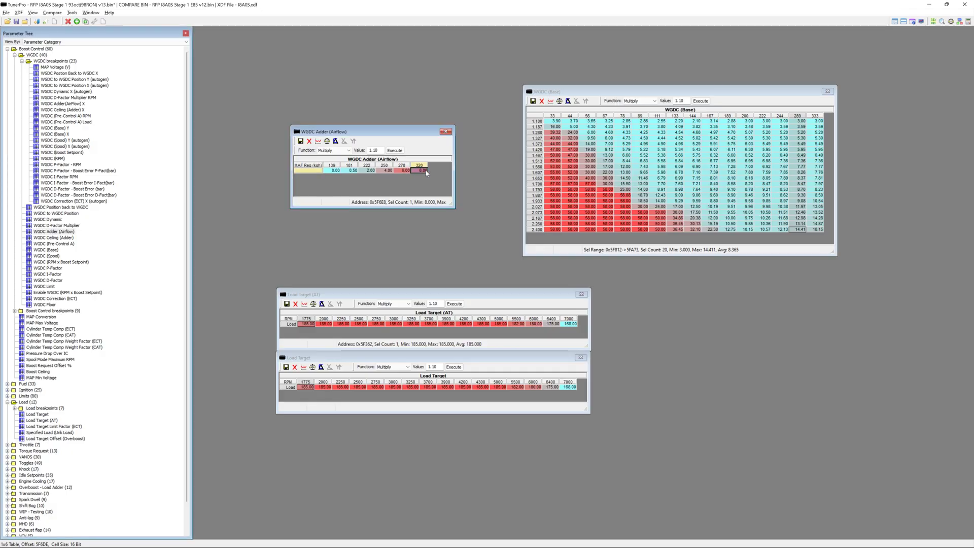
key("alt+Tab")
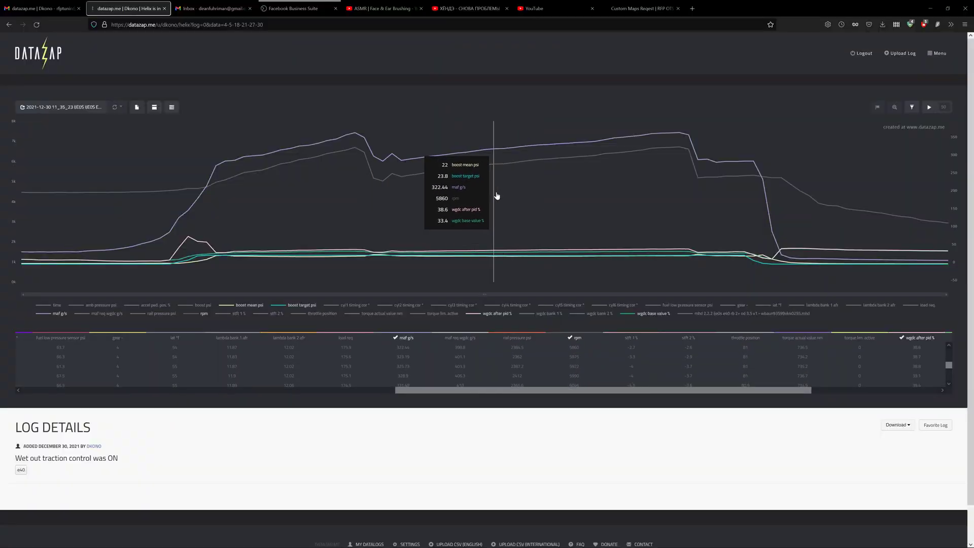
key("alt+Tab")
Step: Enter 4 in the 320 cell of WGDC Adder (Airflow) and close the table
left_click(416, 172)
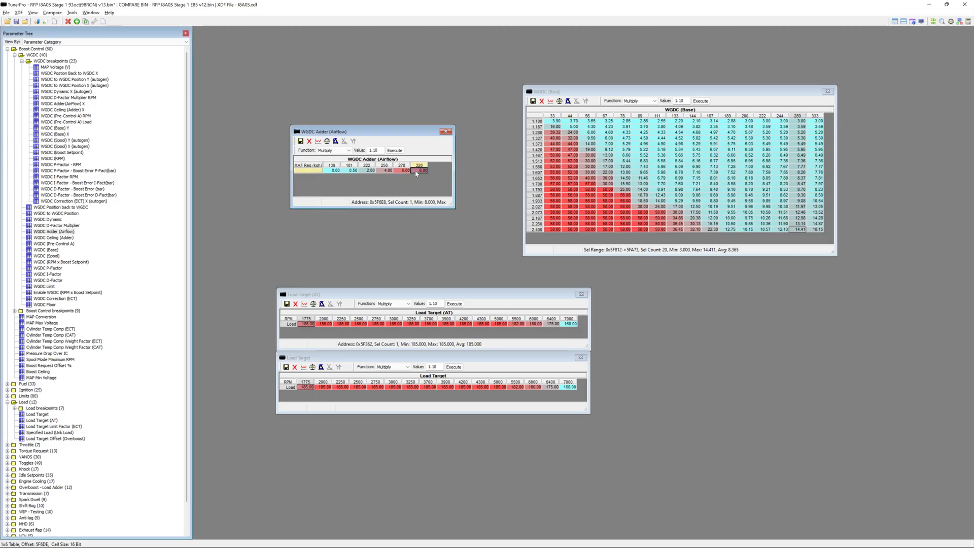
type("4")
left_click(445, 132)
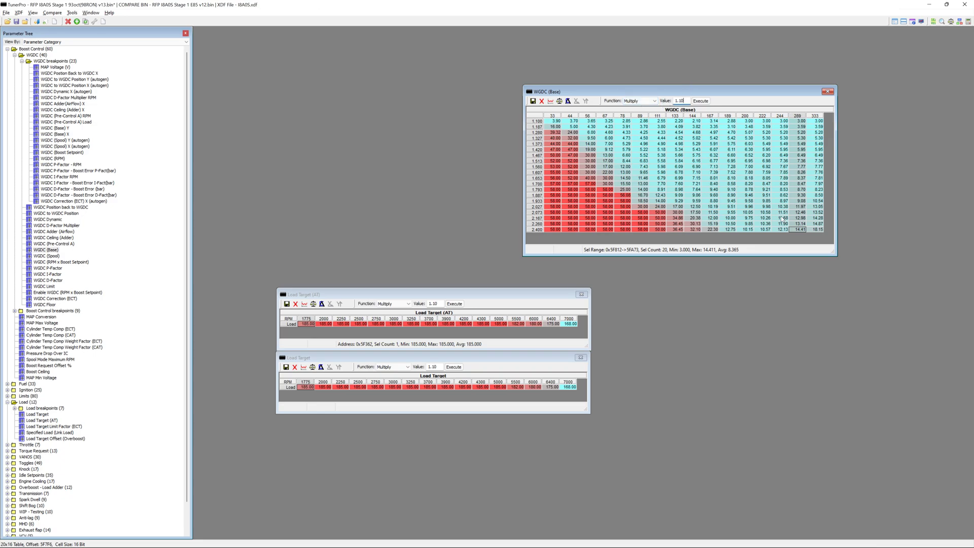
Step: Compare the upper boost cells of columns 289 and 333 in WGDC (Base) with maf g/s and WGDC in the Datazap log
left_click(807, 202)
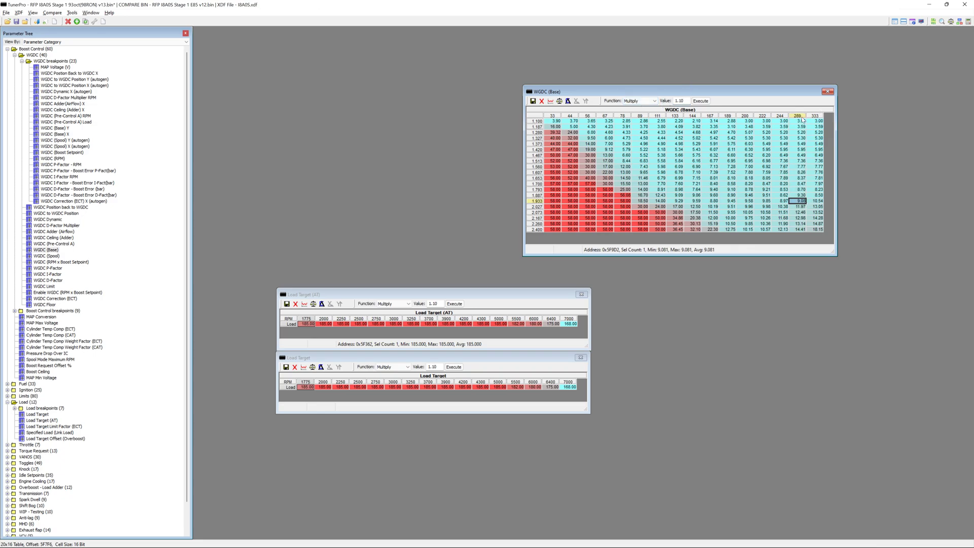
key("alt+Tab")
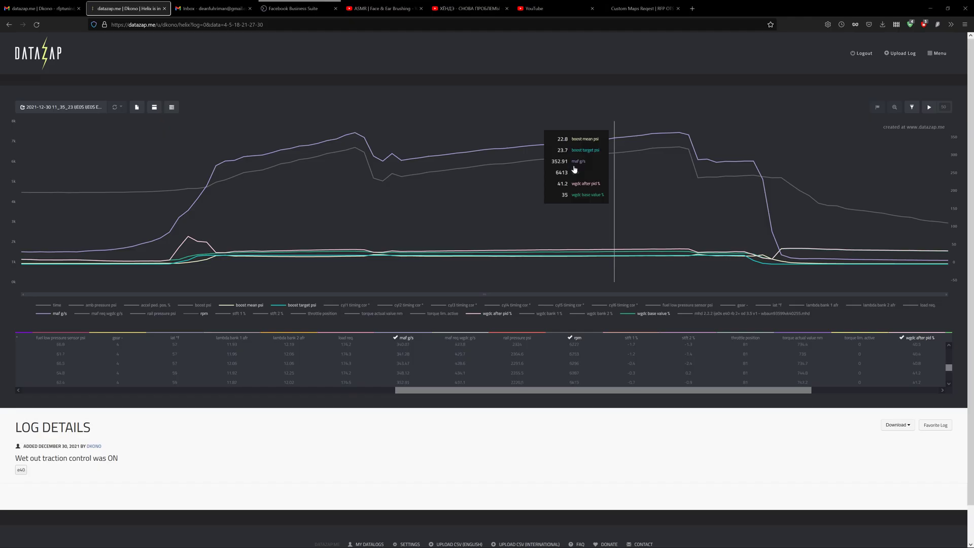
key("alt+Tab")
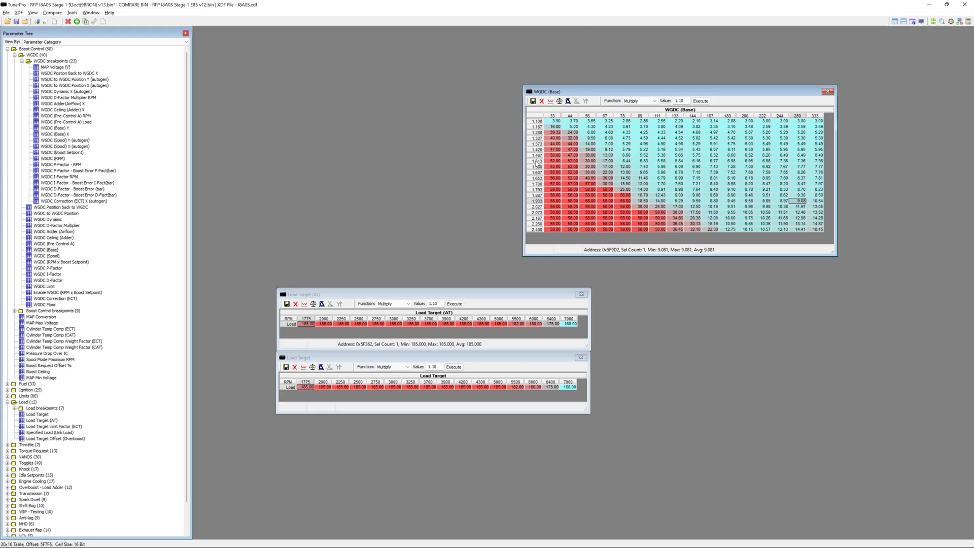
left_click_drag(819, 202, 817, 236)
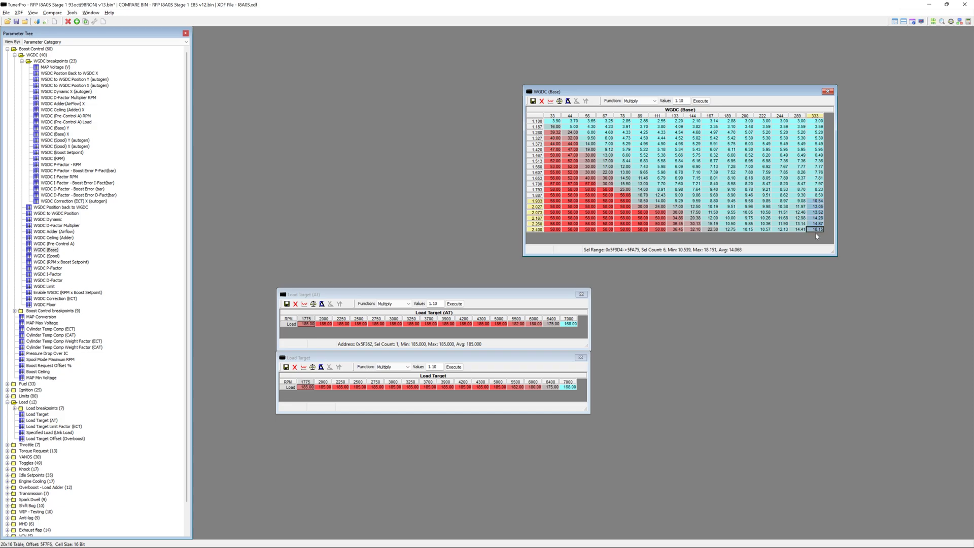
left_click_drag(819, 190, 818, 218)
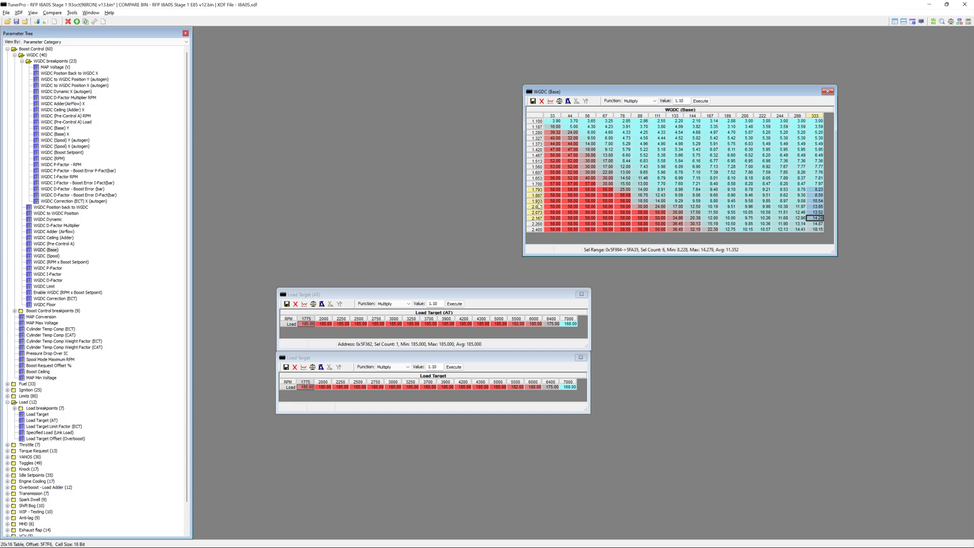
Step: Review the WGDC (Base) rows from 1.100 to 2.400, focusing on the high-airflow cells in columns 244 to 333
left_click_drag(537, 122, 541, 232)
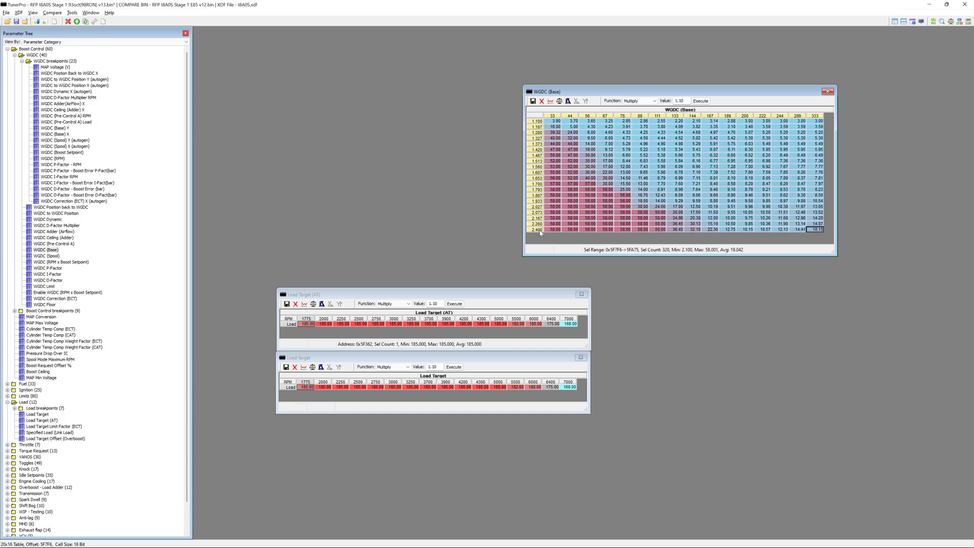
left_click(537, 156)
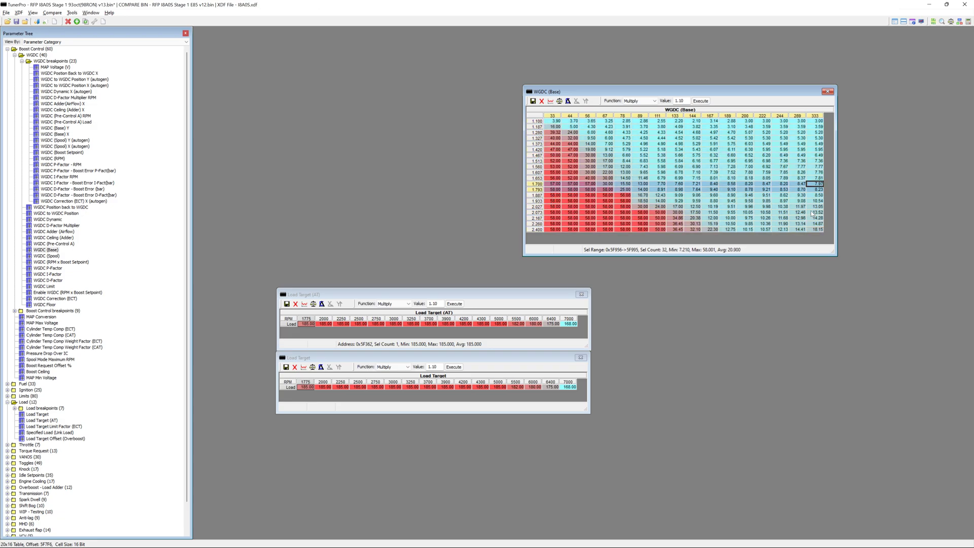
left_click_drag(818, 206, 816, 234)
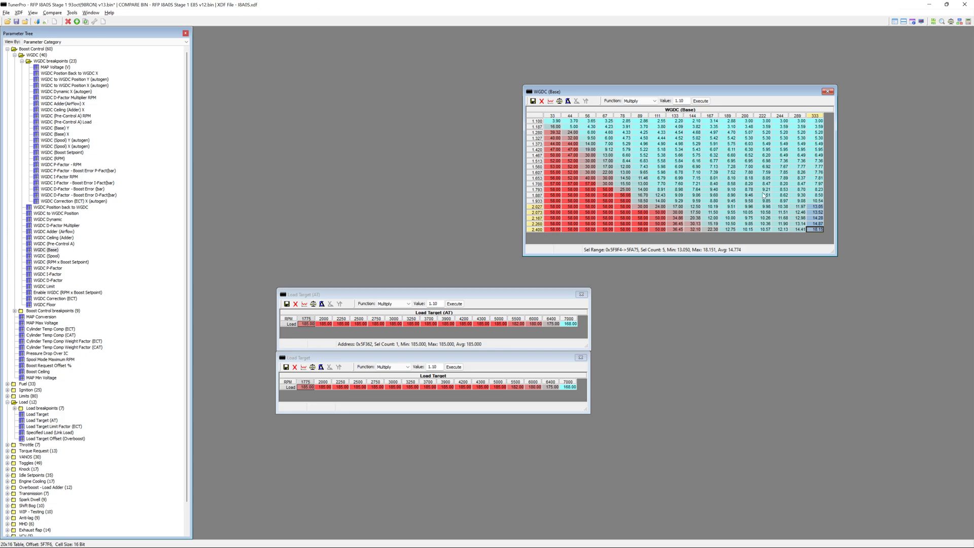
left_click(800, 207)
left_click(784, 219)
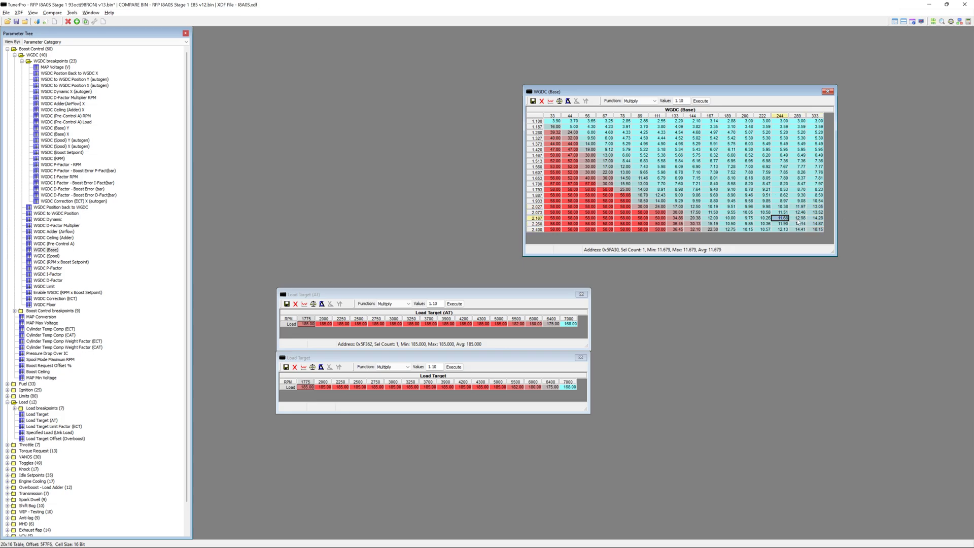
left_click(535, 229)
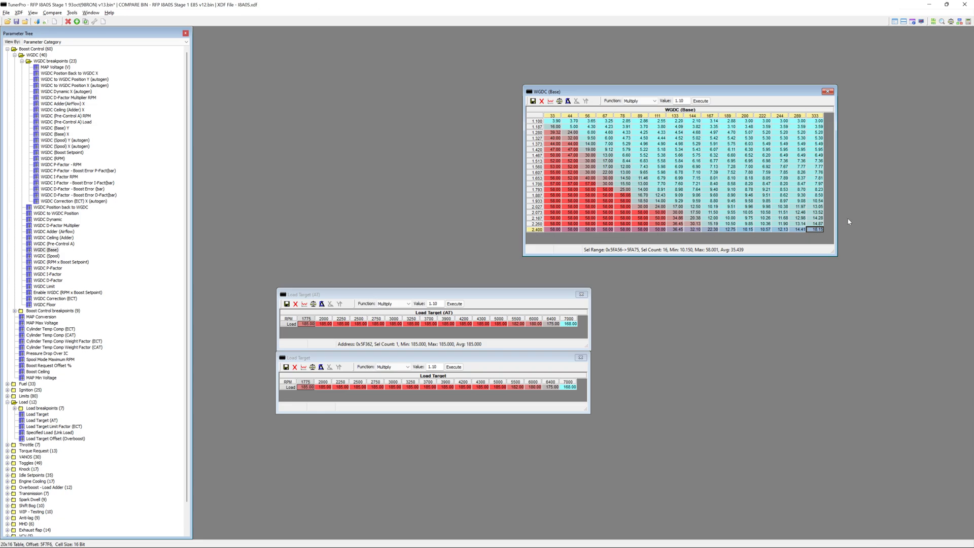
left_click(800, 218)
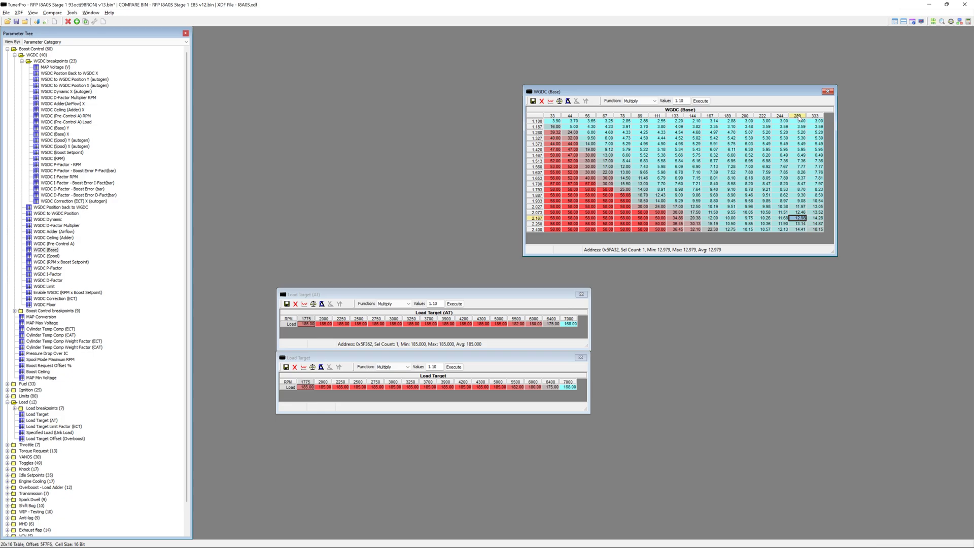
Step: Multiply the WGDC (Base) cells at rows 2.260 and 2.400, columns 289 and 333, by 1.10 and close the table without saving
left_click_drag(801, 224, 818, 231)
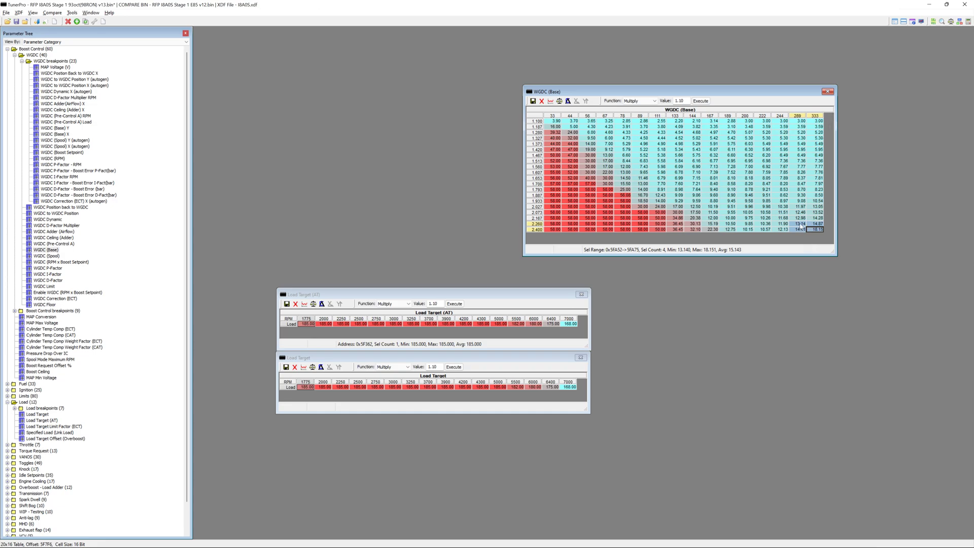
left_click_drag(801, 225, 810, 230)
left_click(682, 101)
left_click(648, 101)
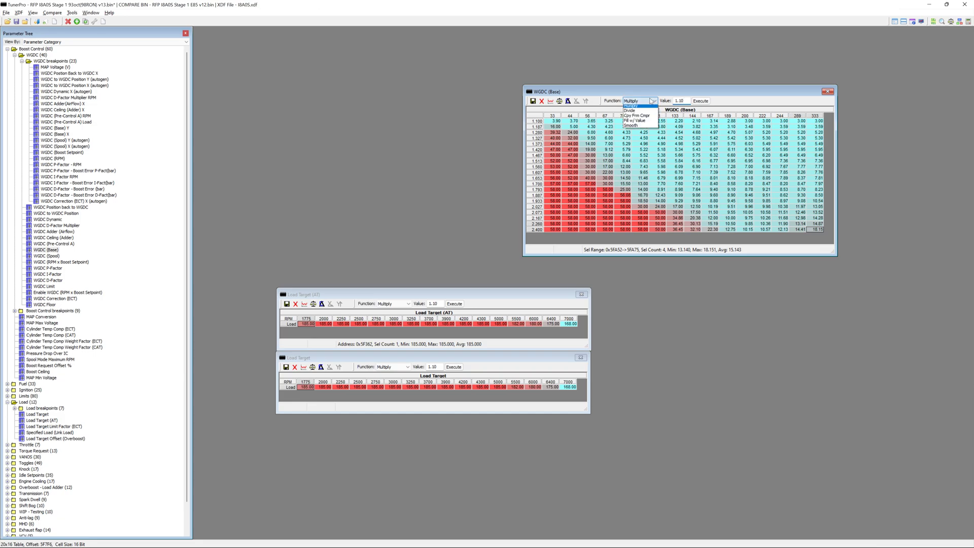
left_click(650, 112)
left_click(701, 101)
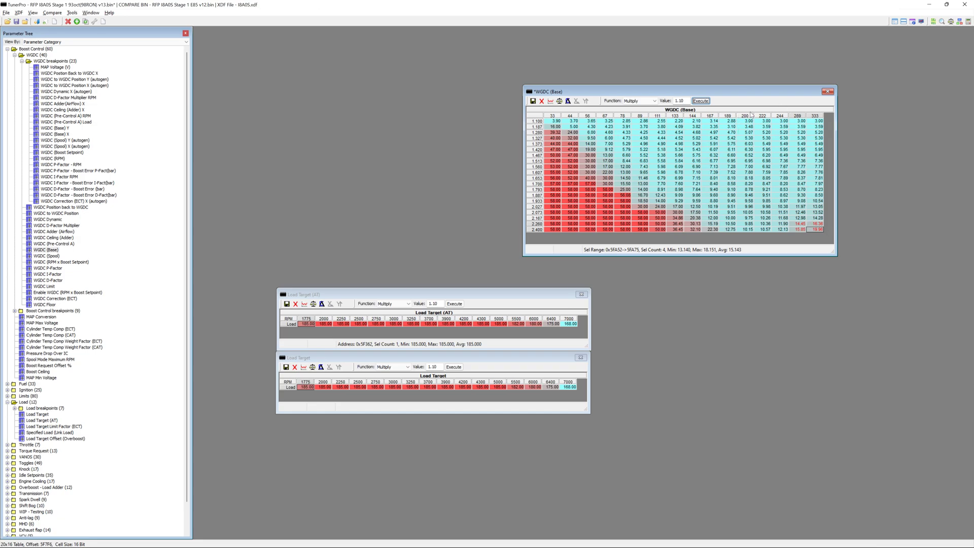
left_click(705, 102)
left_click(828, 91)
Step: Move the Load Target (AT) and Load Target tables higher in the workspace and review the Load Target row from 1775 to 7000 rpm
left_click(513, 305)
left_click_drag(531, 299, 564, 122)
left_click_drag(509, 358, 571, 185)
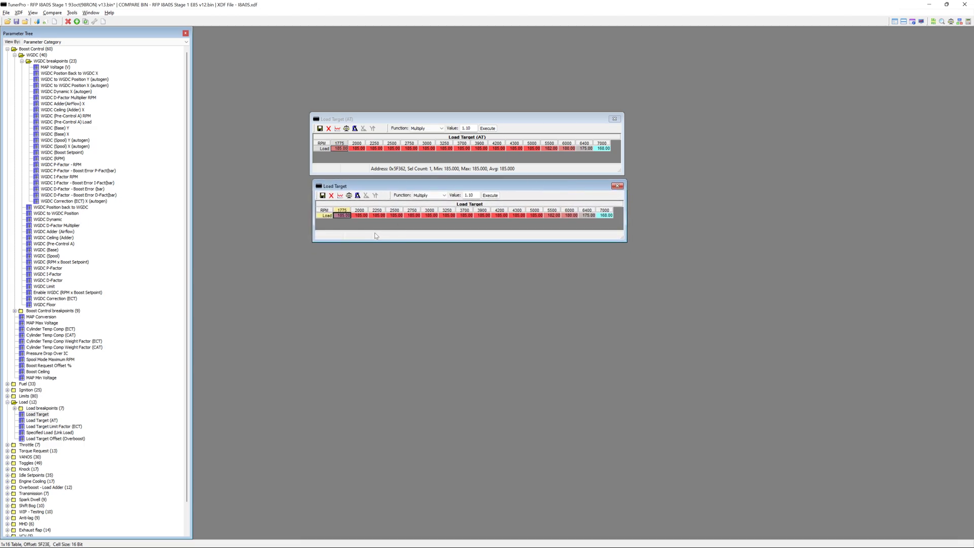
left_click_drag(348, 217, 609, 218)
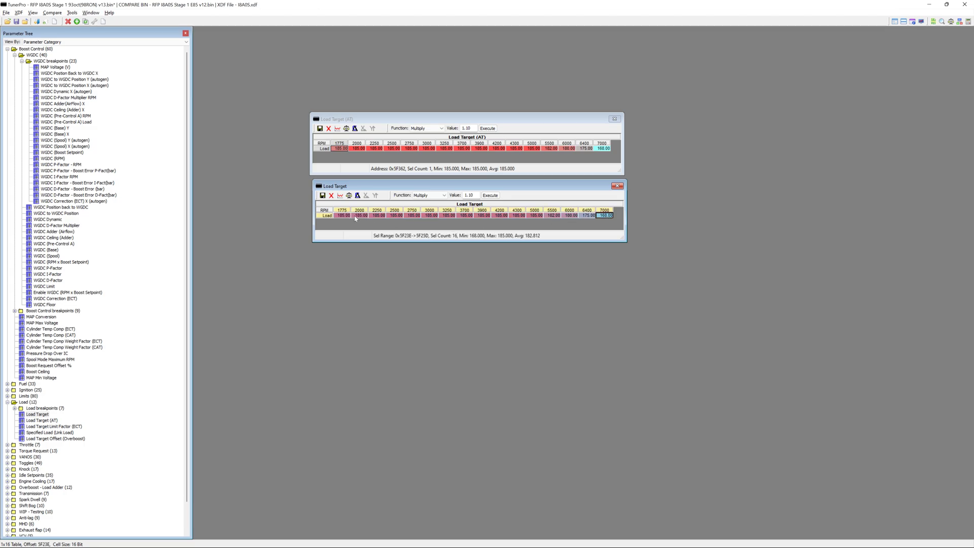
left_click_drag(356, 218, 614, 220)
Step: Show load req. in the Datazap log plot and compare it with the Load Target row in TunerPro
key("alt+Tab")
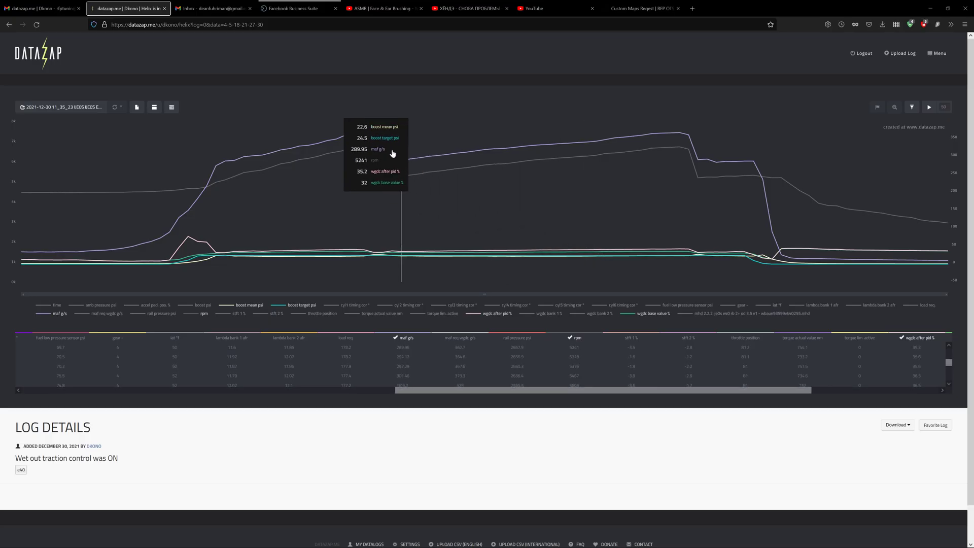
left_click(921, 307)
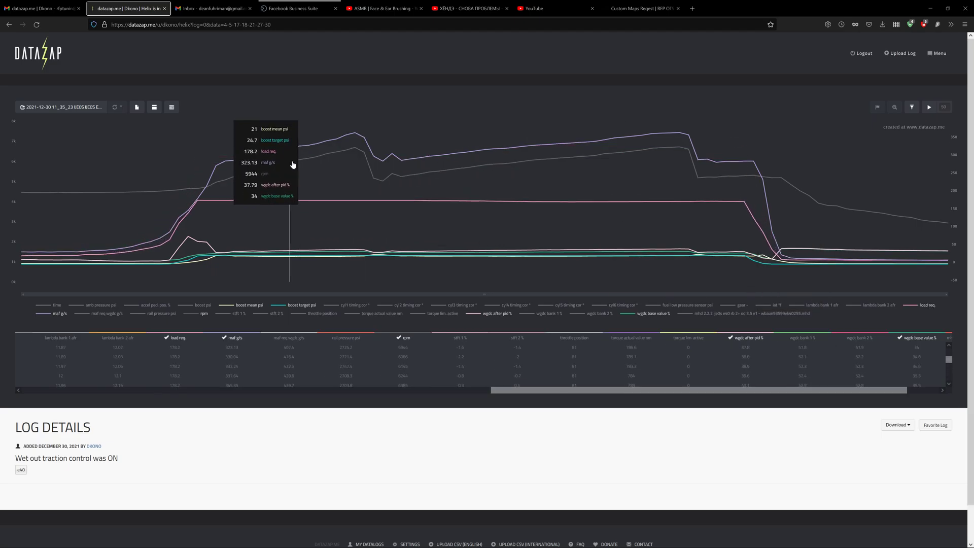
key("alt+Tab")
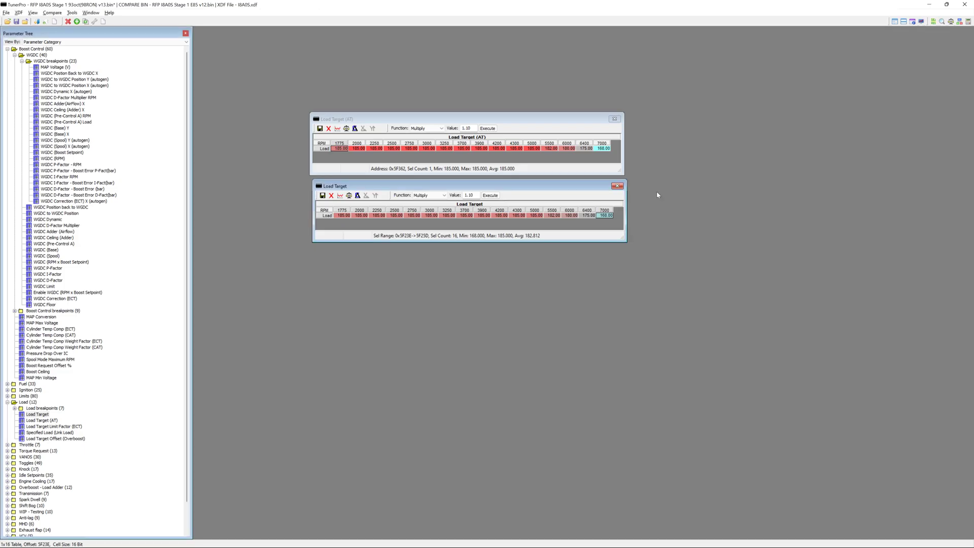
left_click_drag(342, 218, 611, 216)
Step: Collapse the WGDC breakpoints, briefly view WGDC (Base) and WGDC Adder (Airflow), and close all open tables including both Load Target tables
left_click(22, 61)
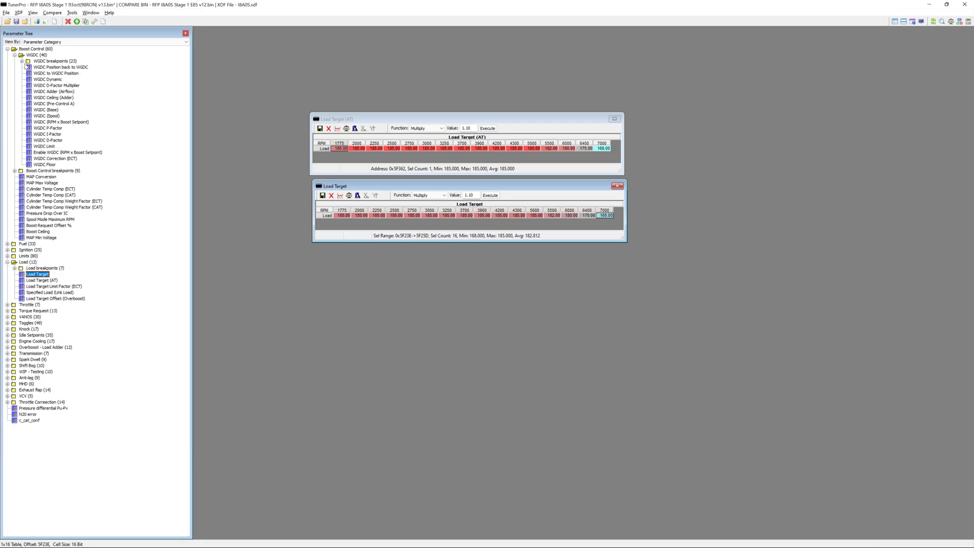
double_click(51, 110)
double_click(70, 92)
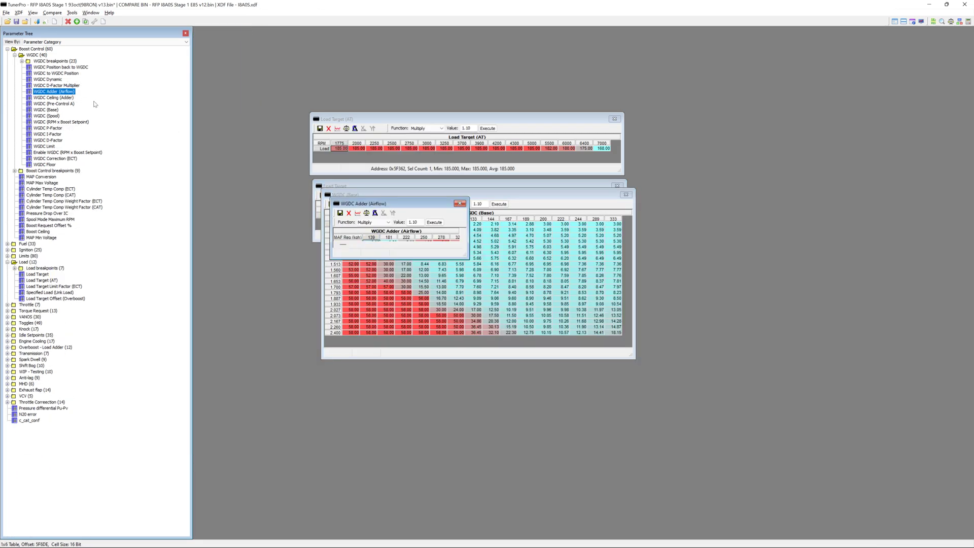
left_click(460, 204)
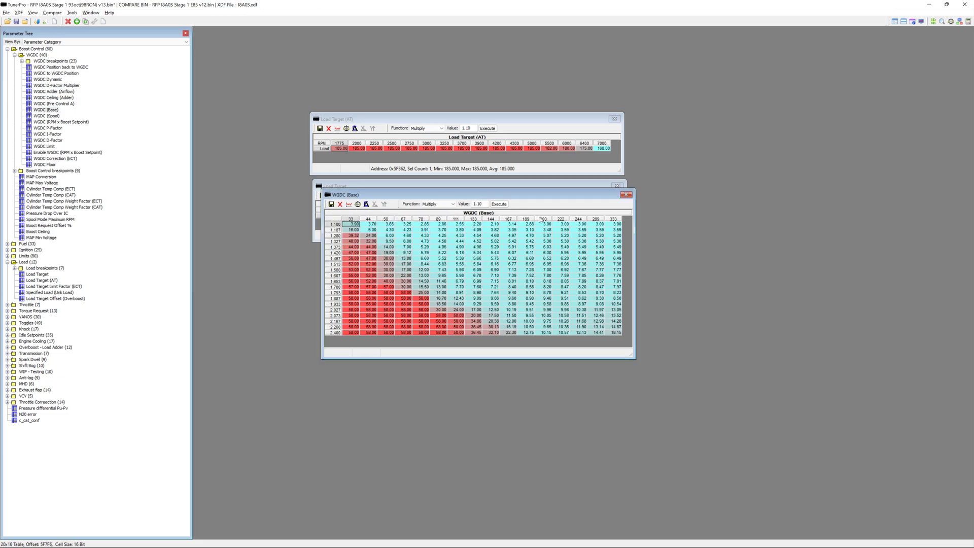
left_click(627, 195)
left_click(617, 186)
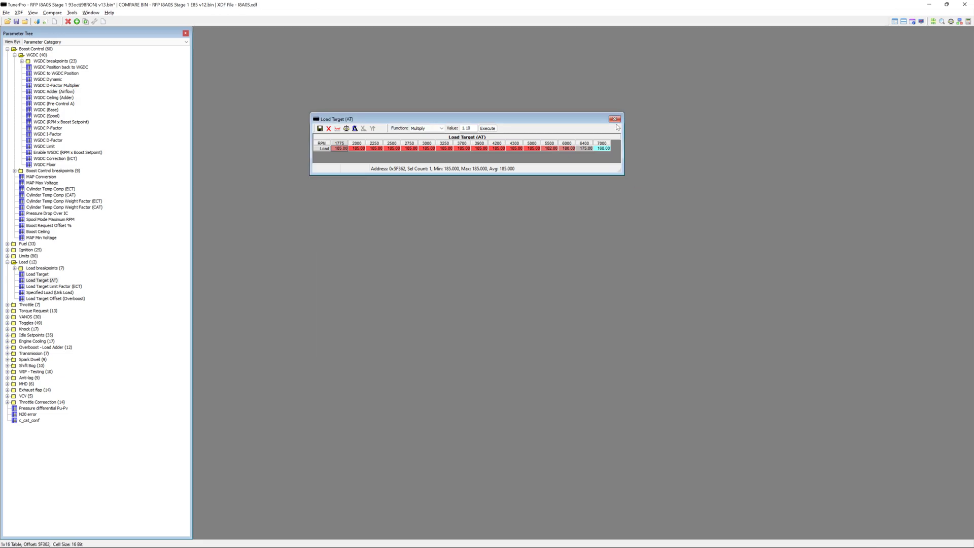
left_click(614, 119)
Step: Set the 320 cell of WGDC Adder (Airflow) to 12, and reopen the table to check its values before closing it
double_click(66, 91)
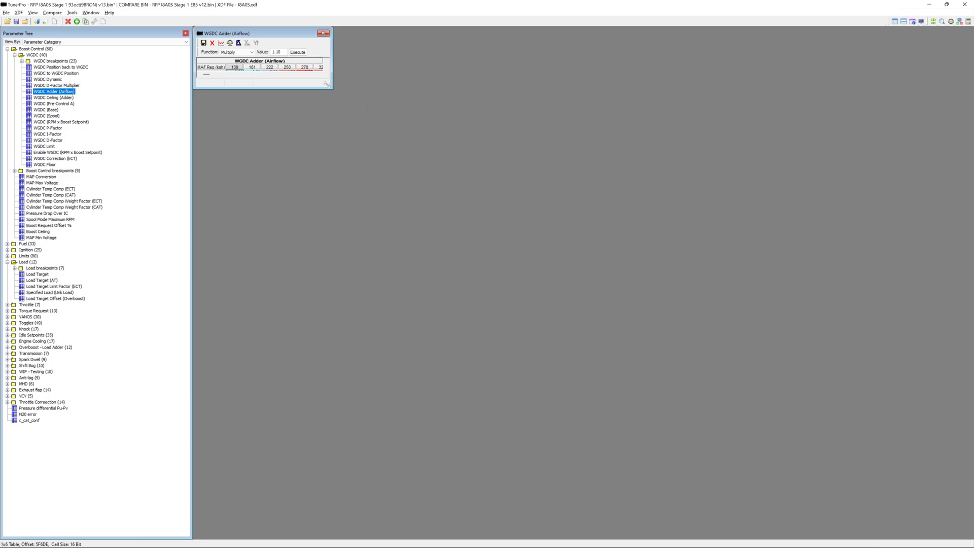
key("End")
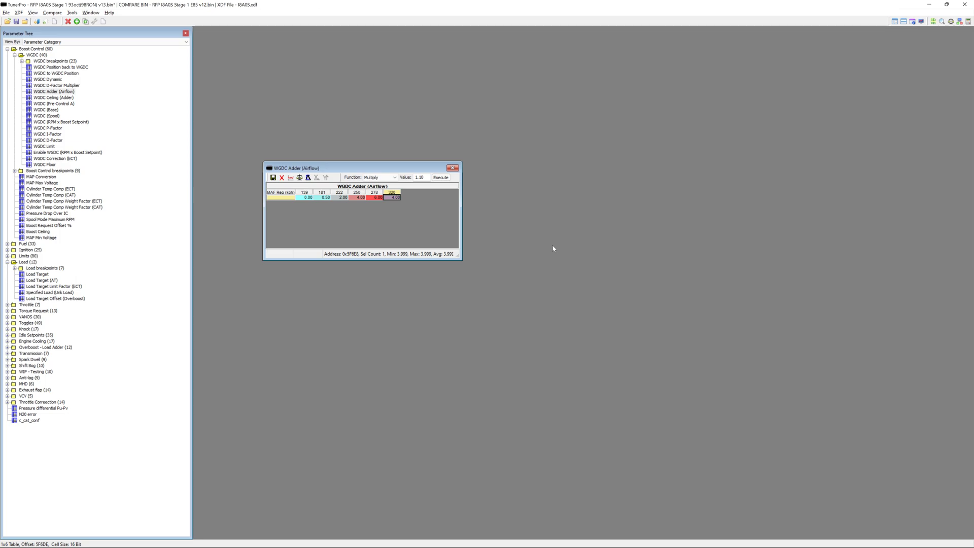
type("1")
left_click(452, 168)
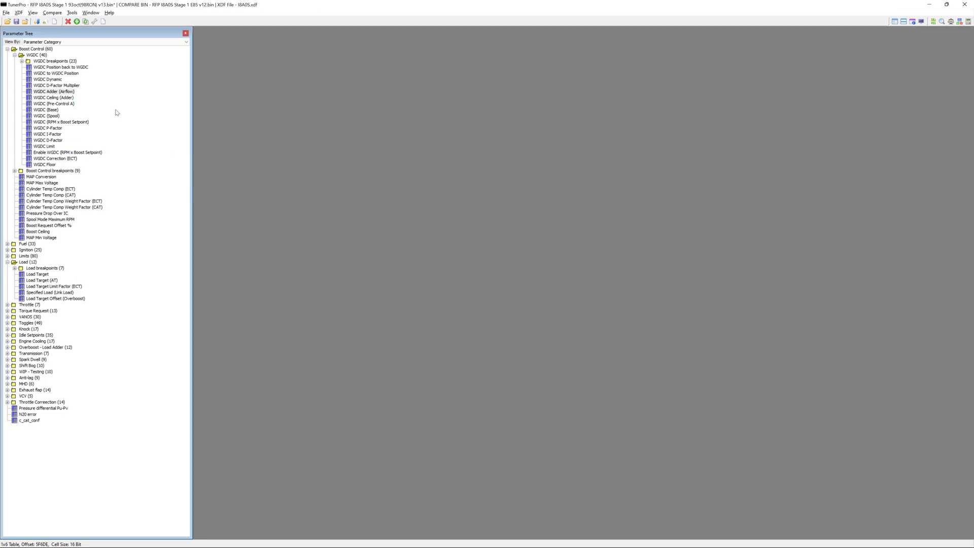
double_click(67, 93)
left_click_drag(330, 93, 354, 110)
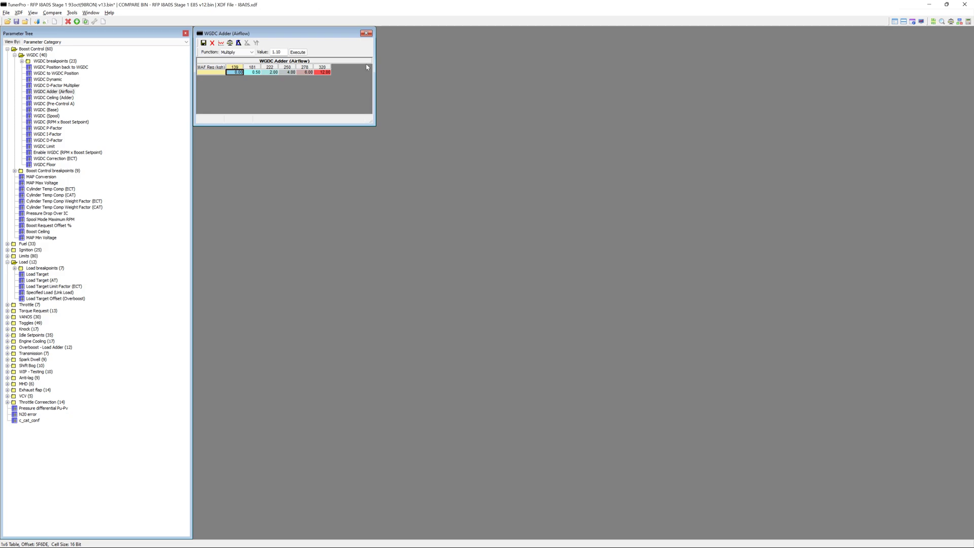
key("Escape")
Step: Collapse the Boost Control and Load groups, open the Fuel (Bank 1) table and select all its cells for review
left_click(15, 55)
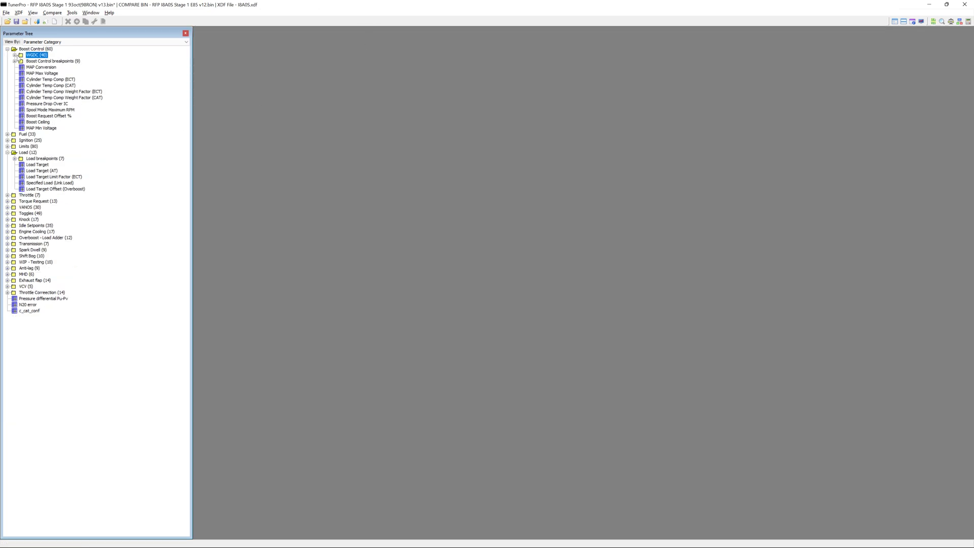
left_click(7, 48)
left_click(7, 73)
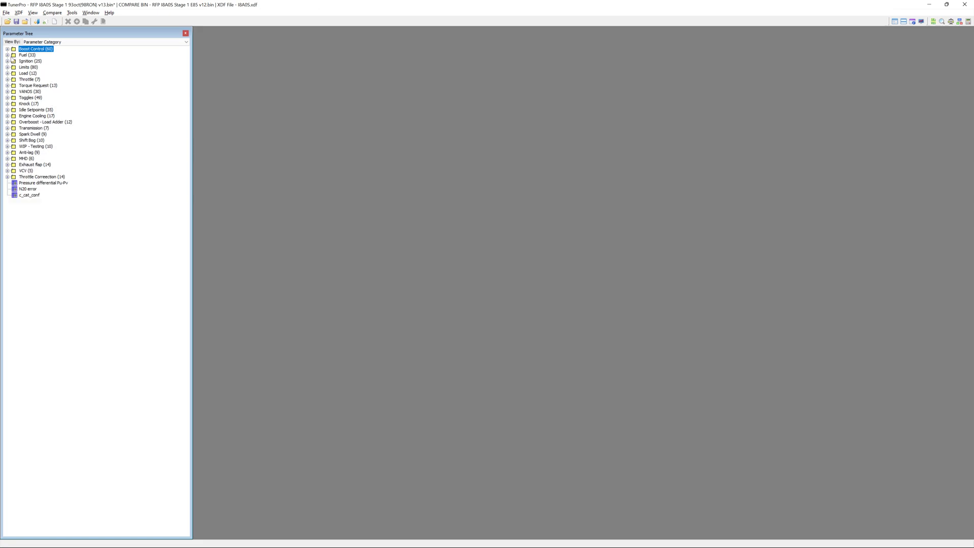
left_click(7, 55)
double_click(38, 98)
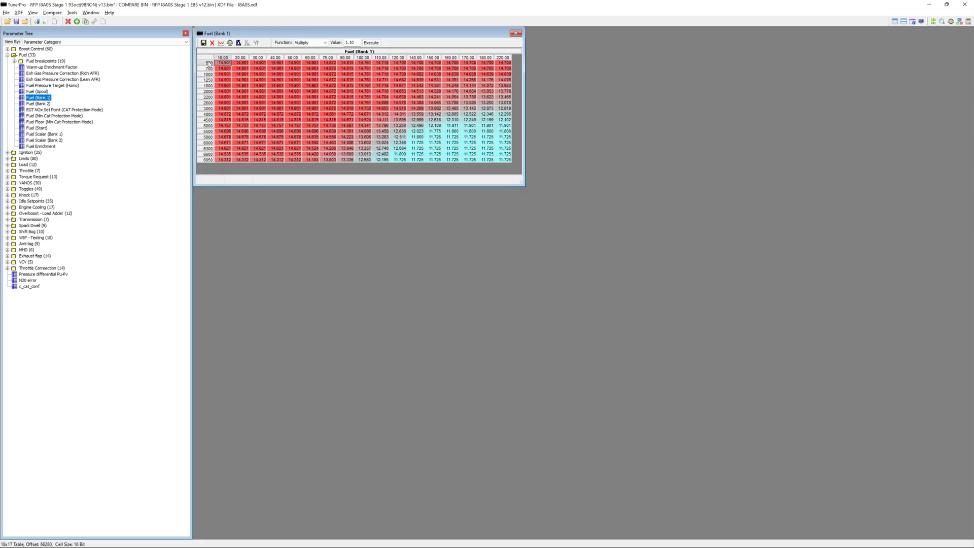
left_click(209, 61)
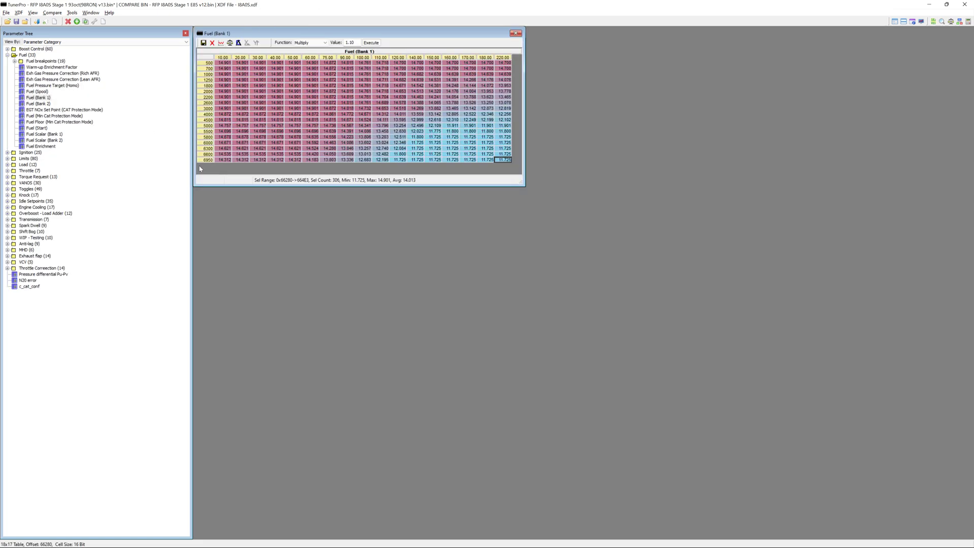
Step: Open Fuel Scalar (Bank 2) and place it directly beneath the Fuel (Bank 1) table
double_click(54, 141)
left_click_drag(402, 43, 409, 178)
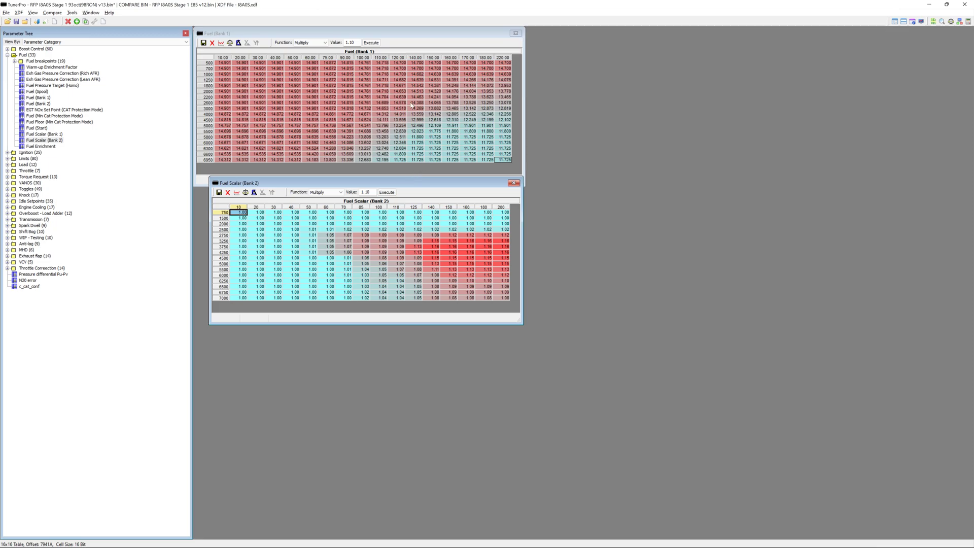
left_click_drag(408, 183, 394, 194)
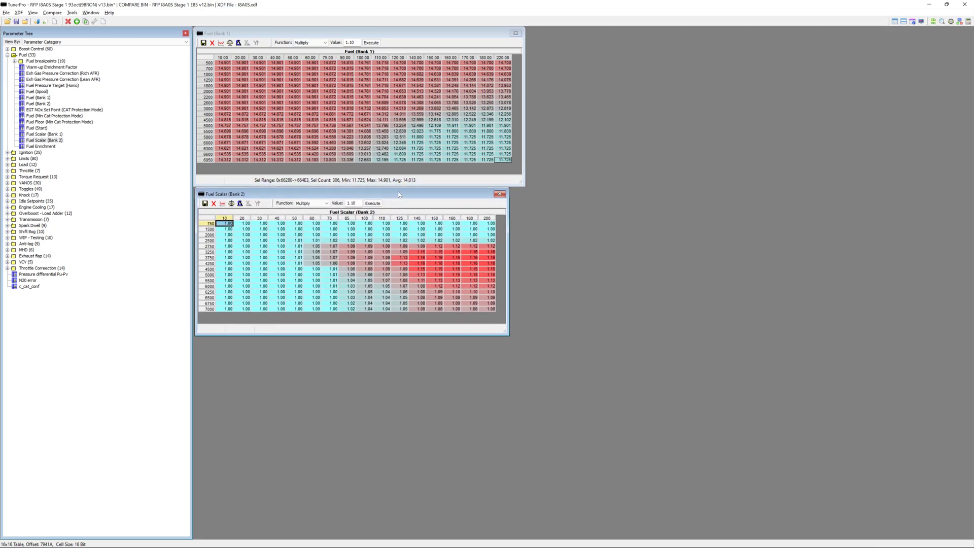
Step: Examine the high-load columns 150 to 200 of Fuel Scalar (Bank 2) across the rpm rows from 750 to 7000
left_click(439, 224)
key("shift+Right")
key("shift+Right")
key("shift+Right")
key("shift+Down")
key("shift+Down")
key("shift+Down")
key("shift+Down")
key("shift+Down")
key("shift+Down")
key("shift+Down")
key("shift+Down")
key("shift+Down")
key("shift+Down")
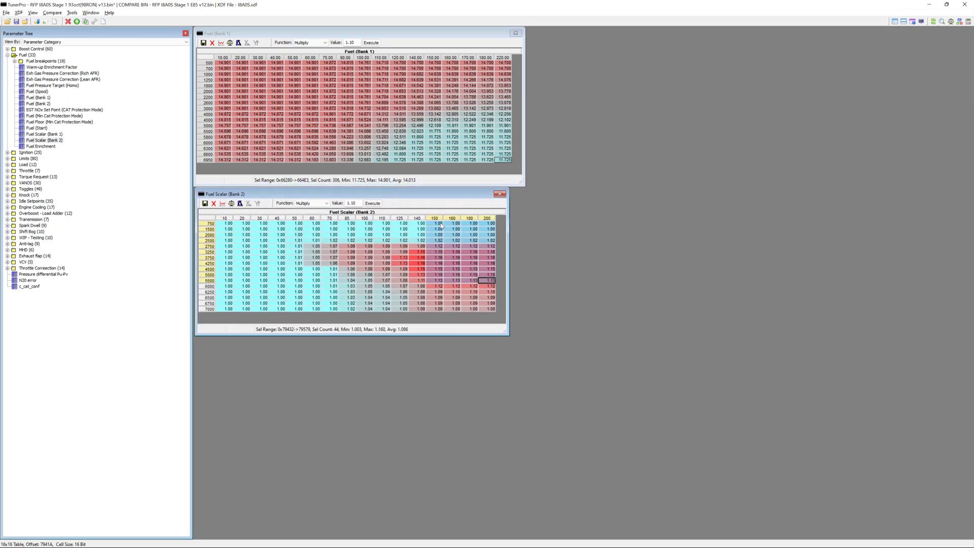
left_click_drag(441, 226, 451, 313)
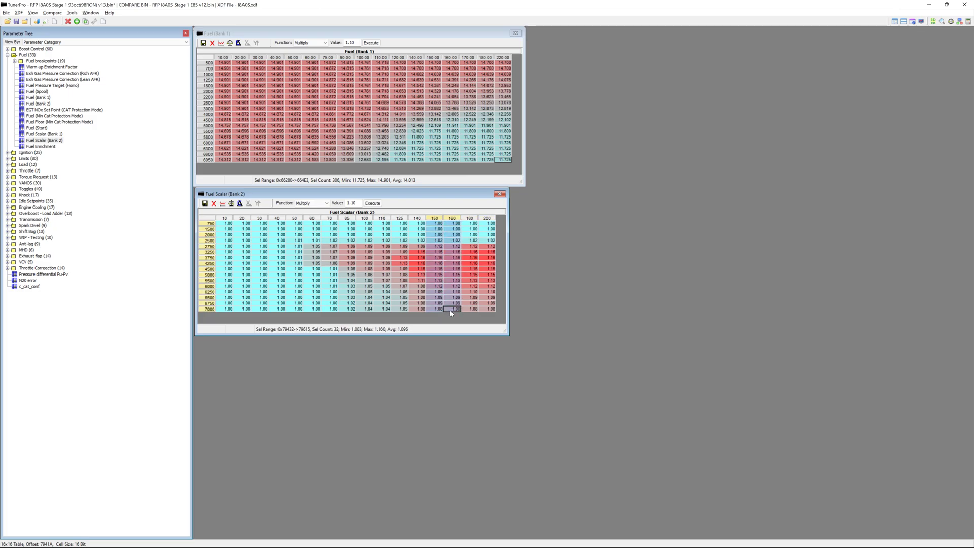
Step: Examine the 150 and 160 load columns of Fuel Scalar (Bank 2) in the rpm rows from 4500 to 7000
left_click_drag(452, 269, 452, 315)
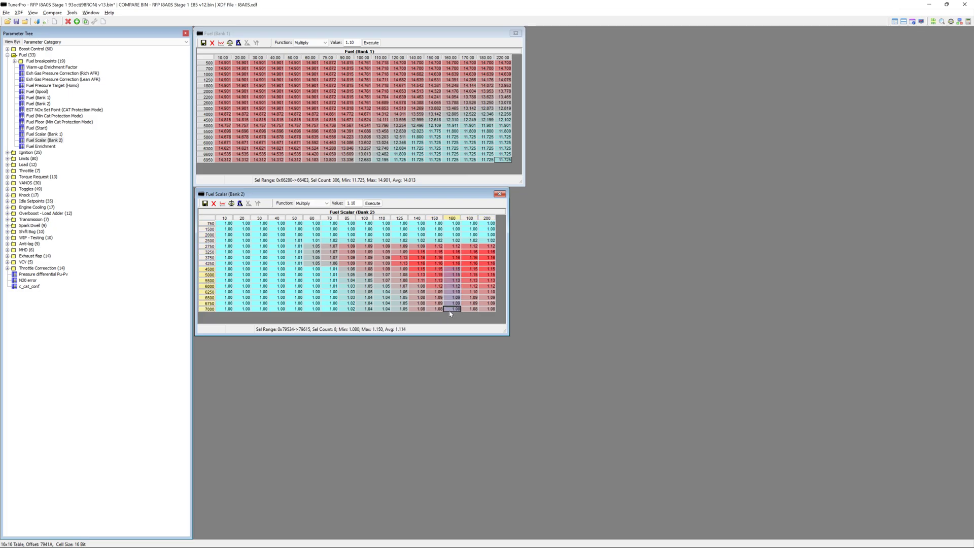
left_click_drag(435, 274, 435, 309)
left_click_drag(226, 281, 449, 320)
Step: Switch to the Datazap log, remove maf g/s and load req. from the chart, and plot stft 1 % and stft 2 %
key("alt+Tab")
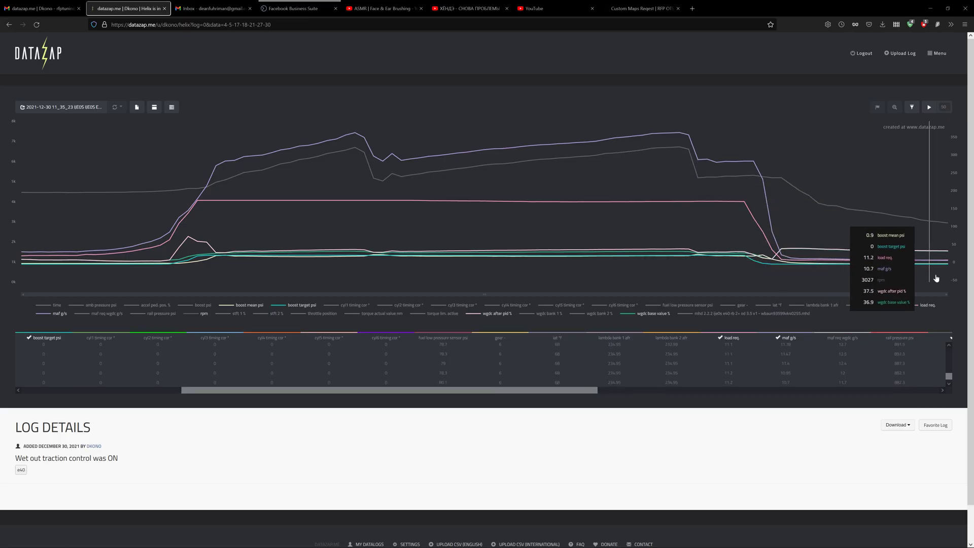
left_click(765, 257)
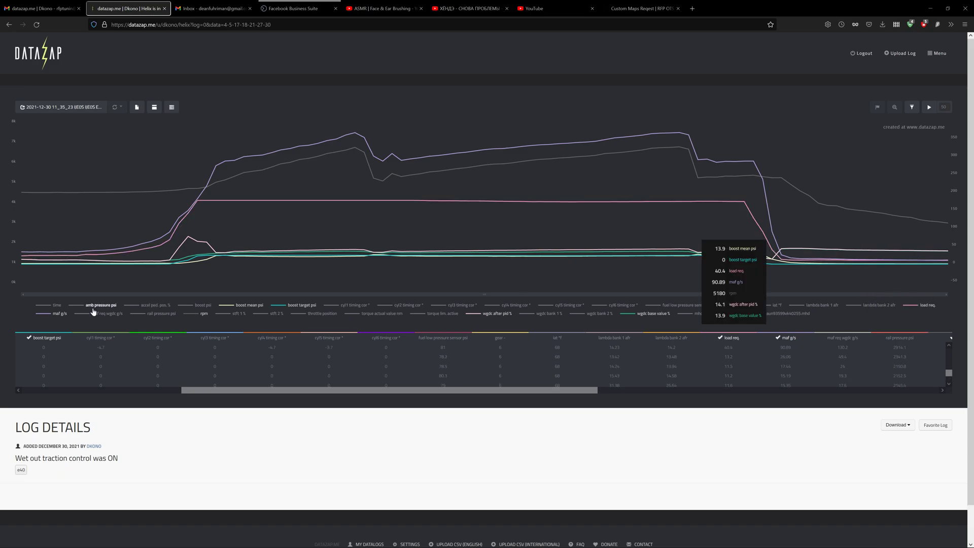
left_click(60, 314)
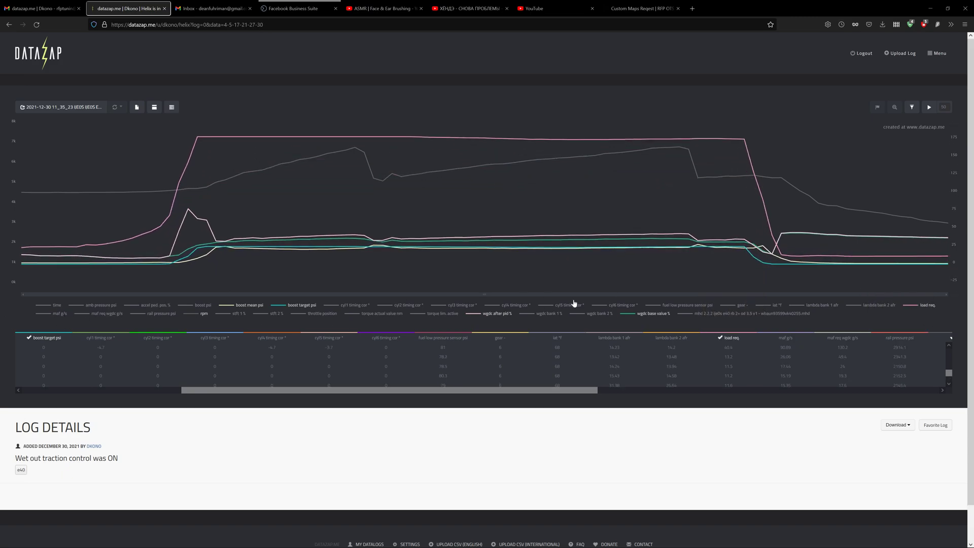
left_click(929, 307)
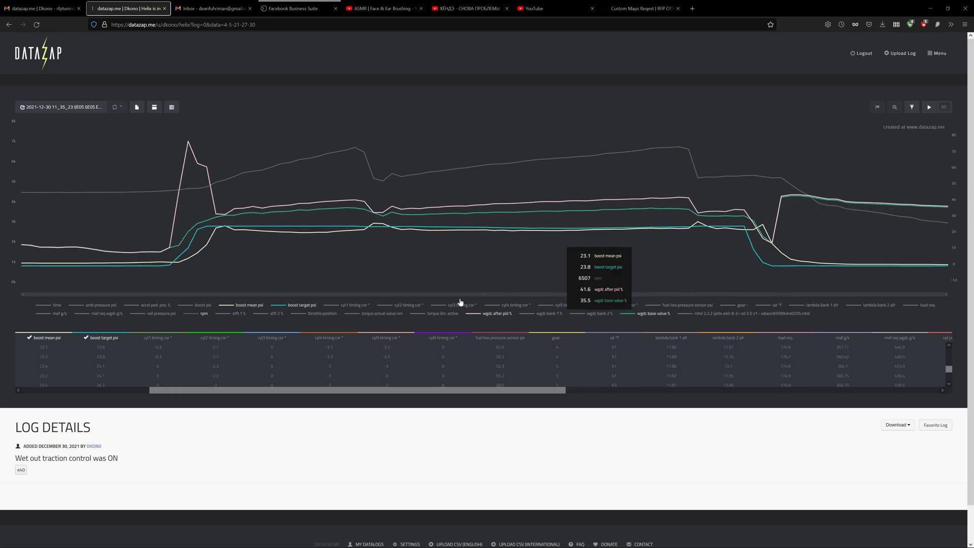
left_click(322, 314)
left_click(323, 314)
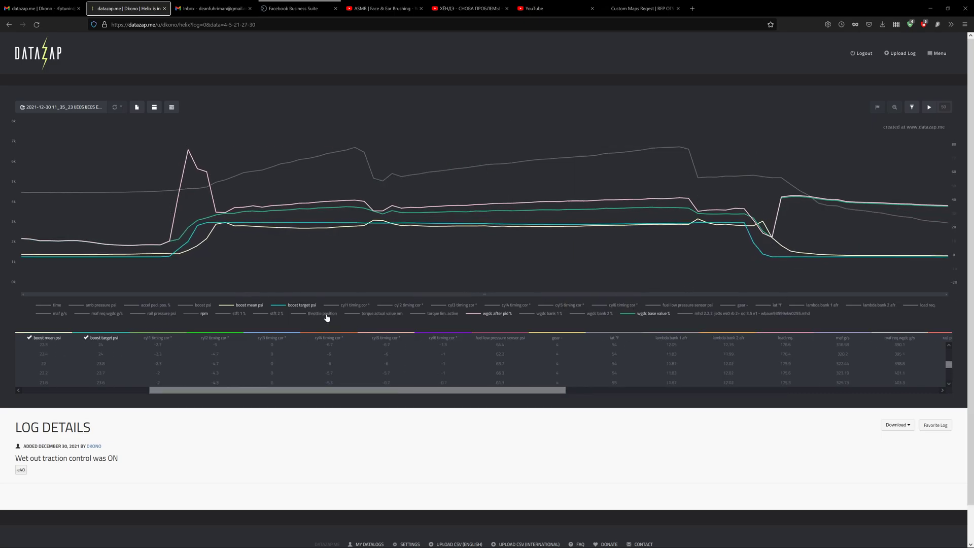
left_click(239, 314)
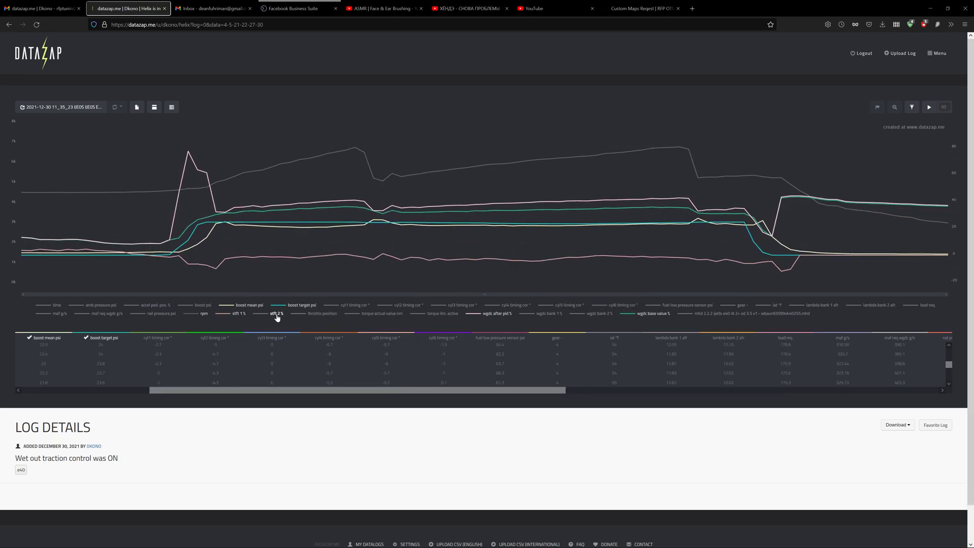
left_click(274, 315)
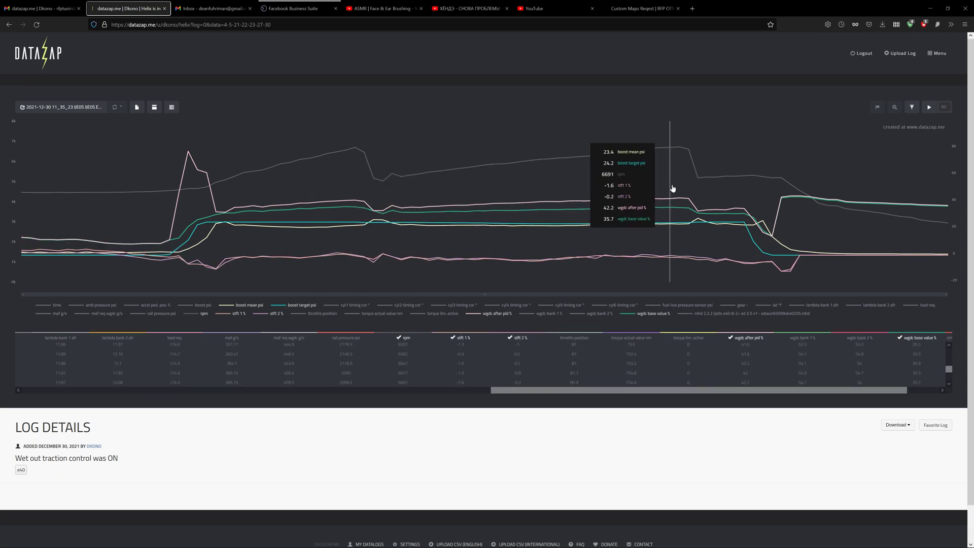
Step: Return to TunerPro and open Fuel Scalar (Bank 1) and Fuel (Bank 2), placing each beside its other-bank counterpart
key("alt+Tab")
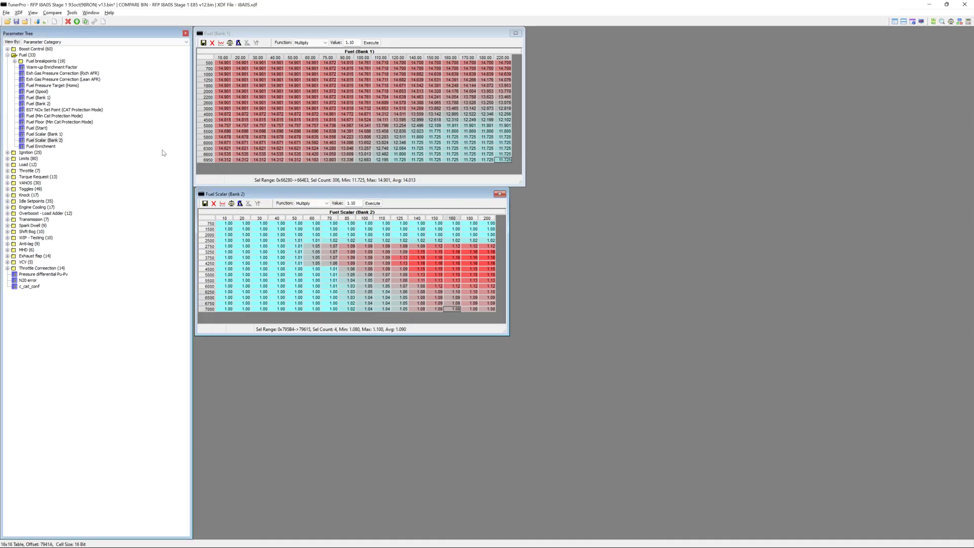
double_click(45, 134)
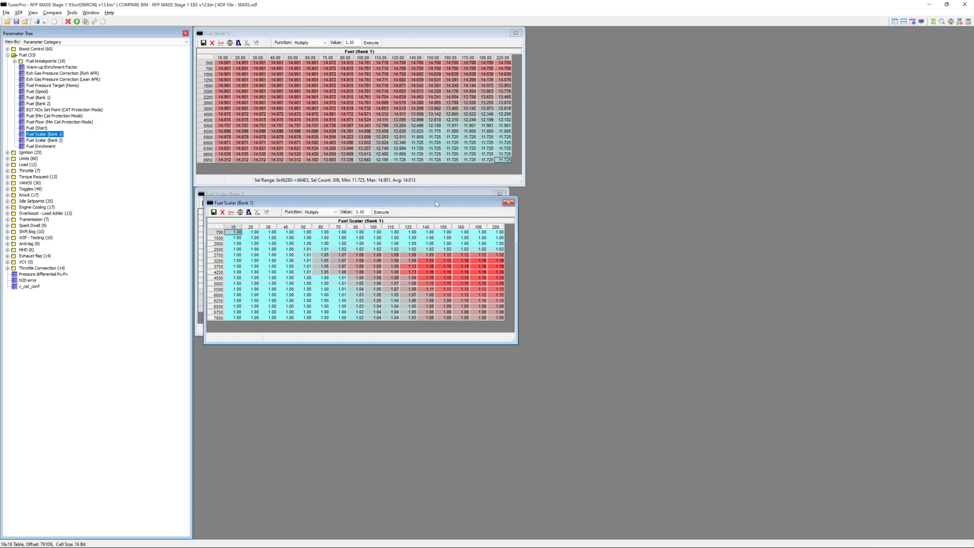
left_click_drag(436, 204, 746, 199)
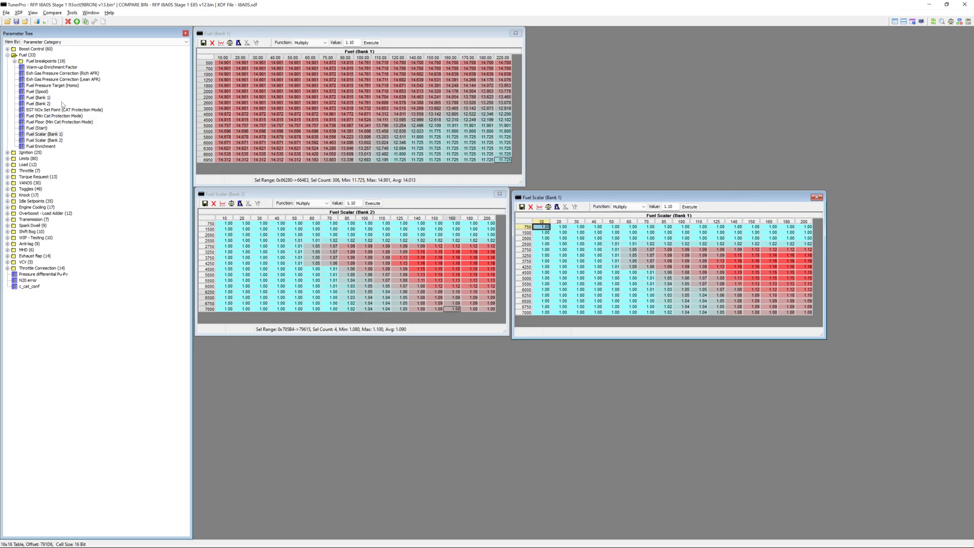
double_click(40, 104)
left_click_drag(356, 45, 686, 37)
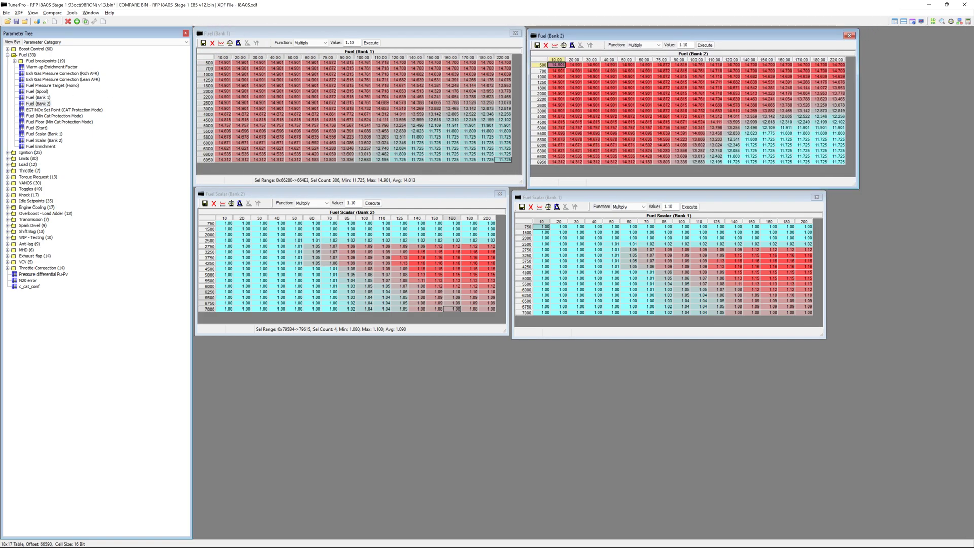
Step: Recheck the fuel trims in the Datazap log, then line up the two Fuel Scalar tables beneath the Fuel tables in TunerPro
key("alt+Tab")
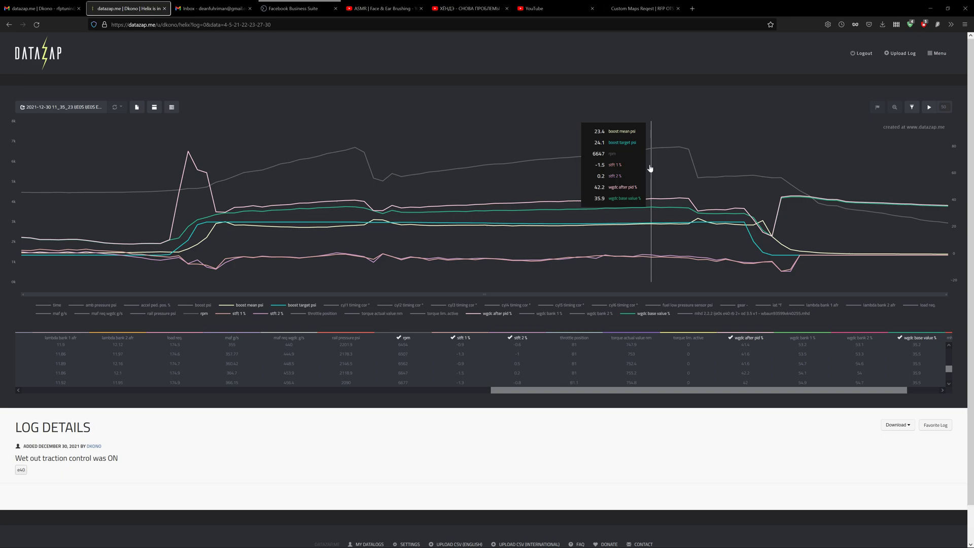
key("alt+Tab")
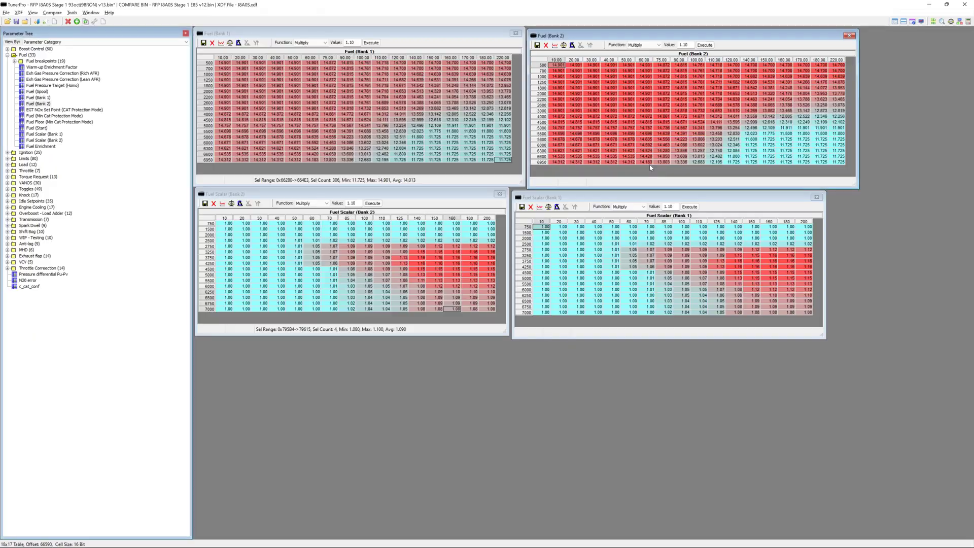
left_click_drag(692, 200, 707, 200)
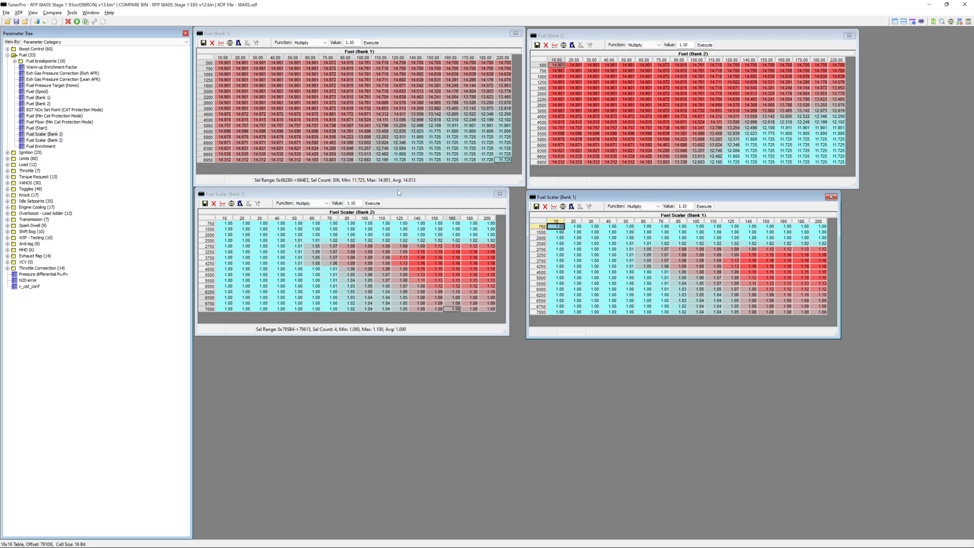
left_click_drag(398, 193, 402, 196)
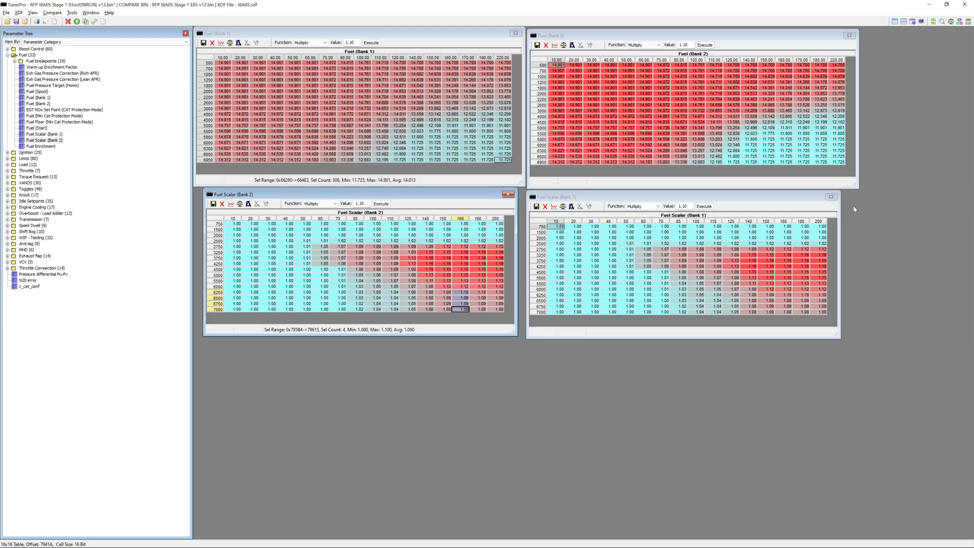
Step: Close both Fuel Scalar tables and place Fuel (Bank 1) and Fuel (Bank 2) side by side, midway down the workspace
left_click(831, 197)
left_click_drag(237, 224, 491, 289)
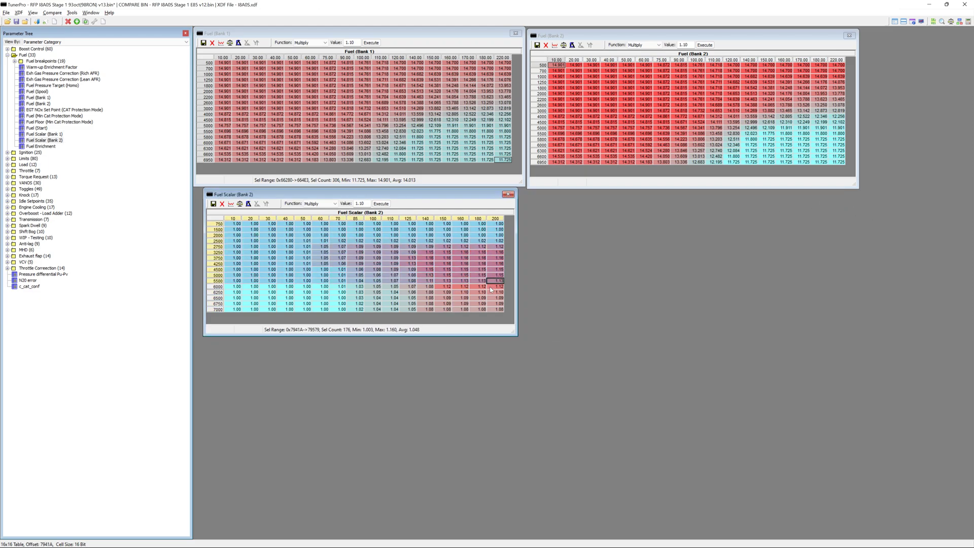
left_click(508, 194)
left_click(449, 37)
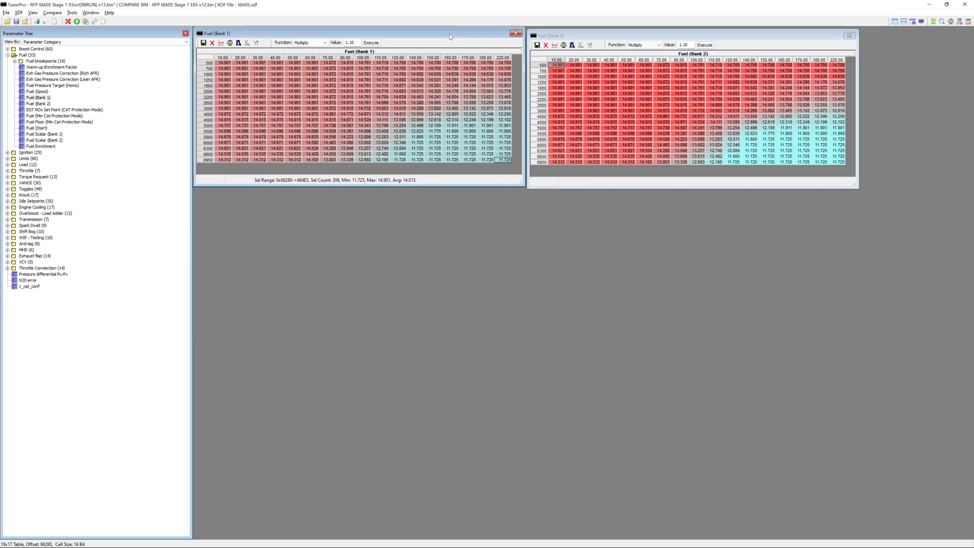
left_click_drag(450, 36, 457, 193)
left_click_drag(660, 37, 676, 192)
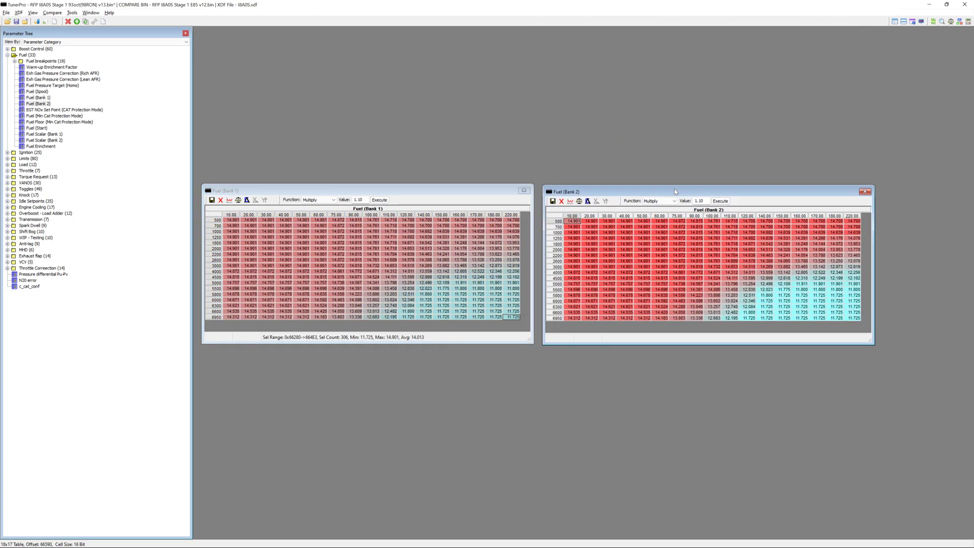
Step: Review the 120 to 220 load columns from 4000 to 6950 rpm in Fuel (Bank 1), then close both Fuel tables and collapse the Fuel group
left_click_drag(408, 317, 518, 274)
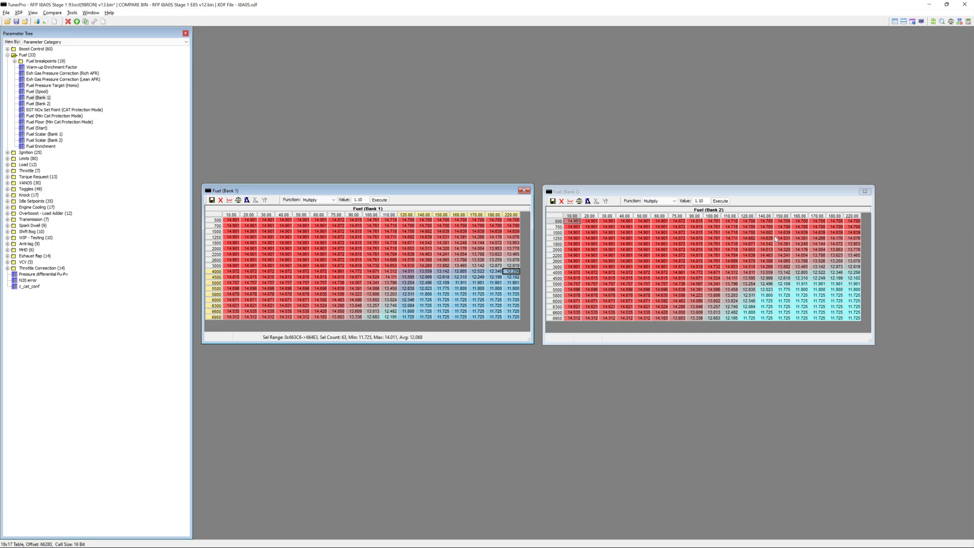
left_click(866, 192)
left_click(524, 191)
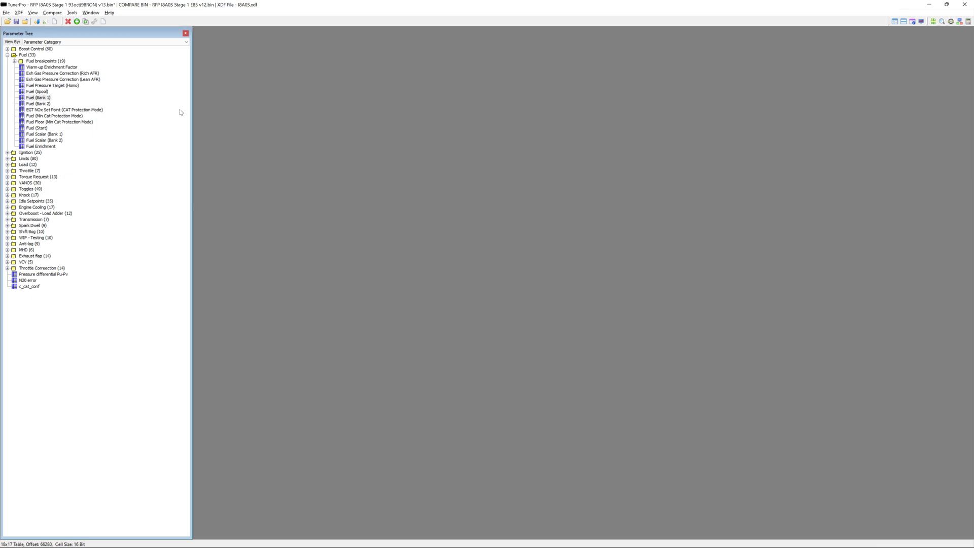
left_click(7, 55)
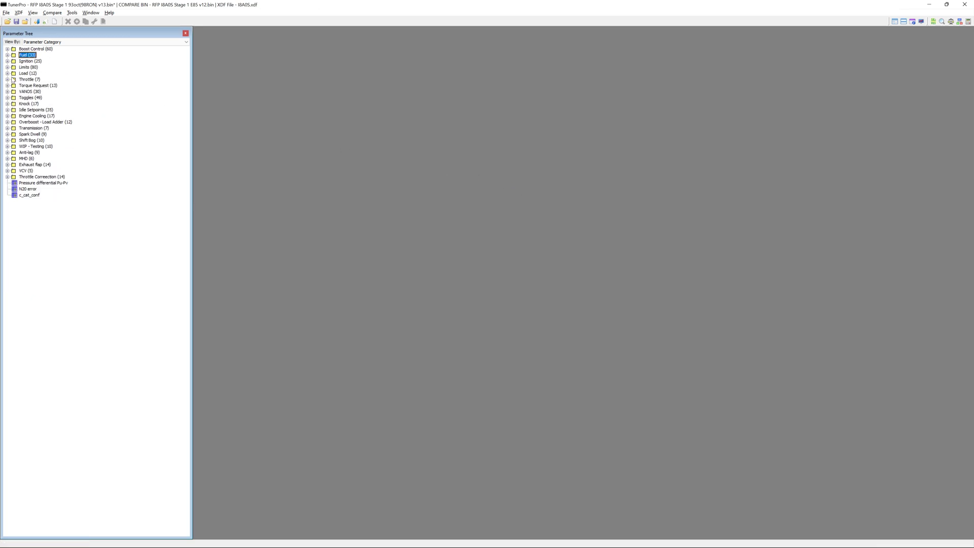
Step: Open Load Target and Load Target (AT) from the Load group, stack the AT table beneath, and select all its cells for review
left_click(8, 73)
double_click(37, 85)
left_click(50, 91)
double_click(50, 92)
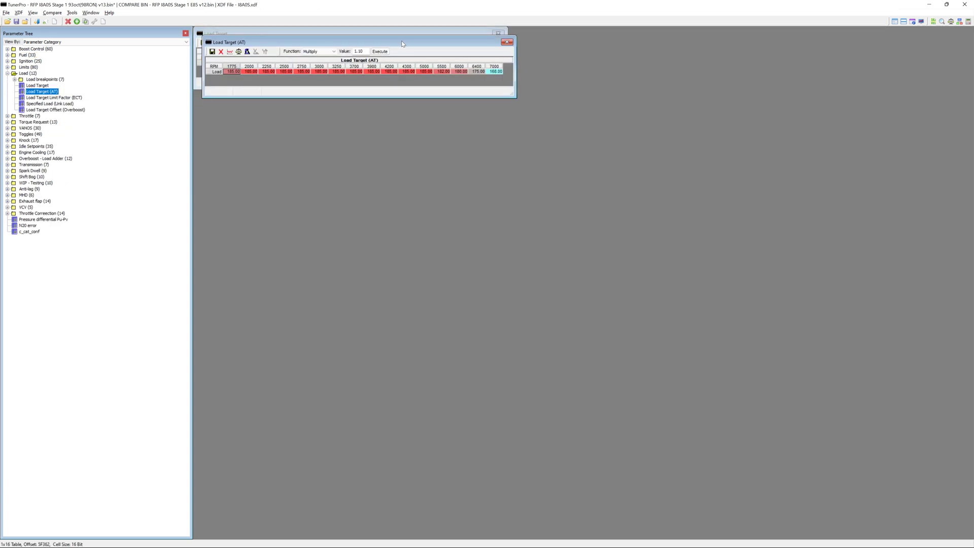
left_click(505, 151, "shift")
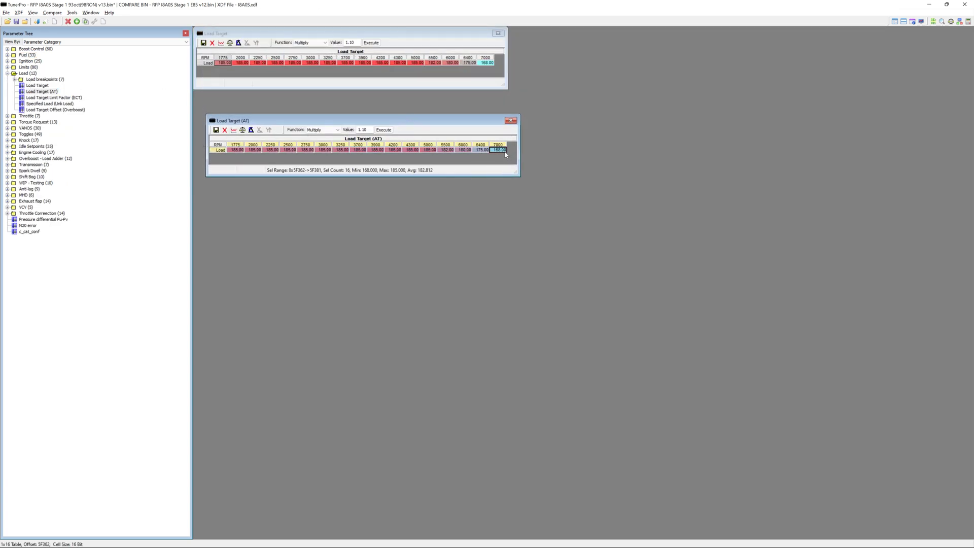
left_click_drag(508, 116, 503, 98)
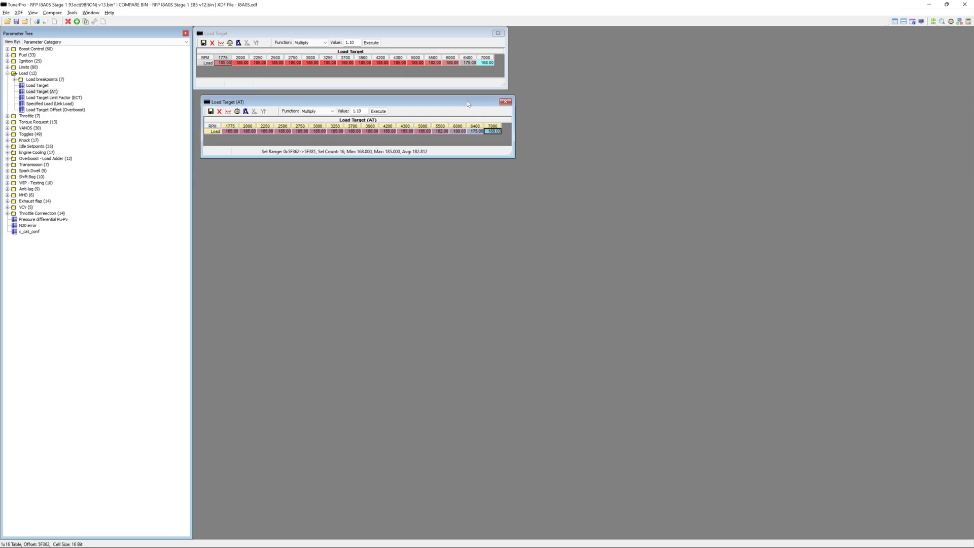
left_click_drag(401, 35, 419, 39)
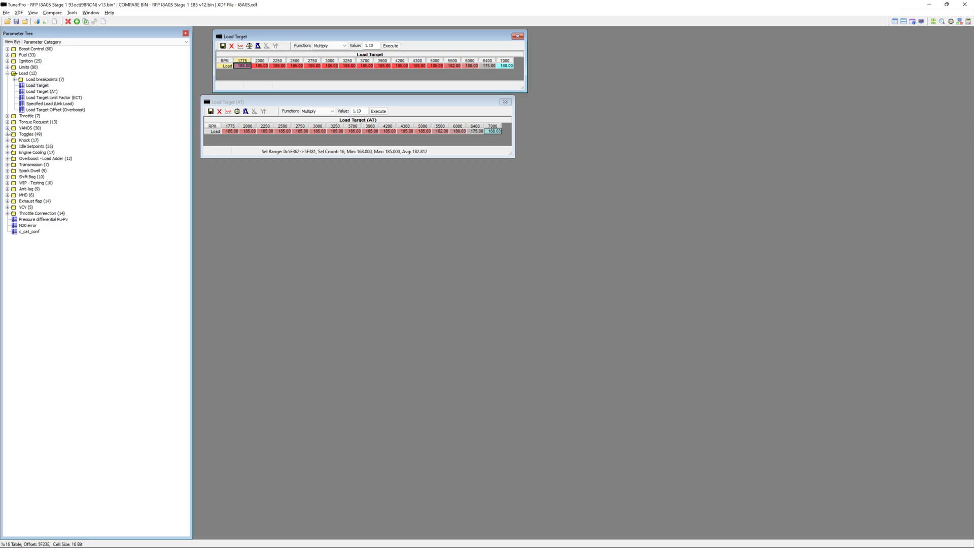
Step: Open Boost Limit Multiplier from the Limits group, place it beneath Load Target (AT), and enlarge its window
left_click(8, 67)
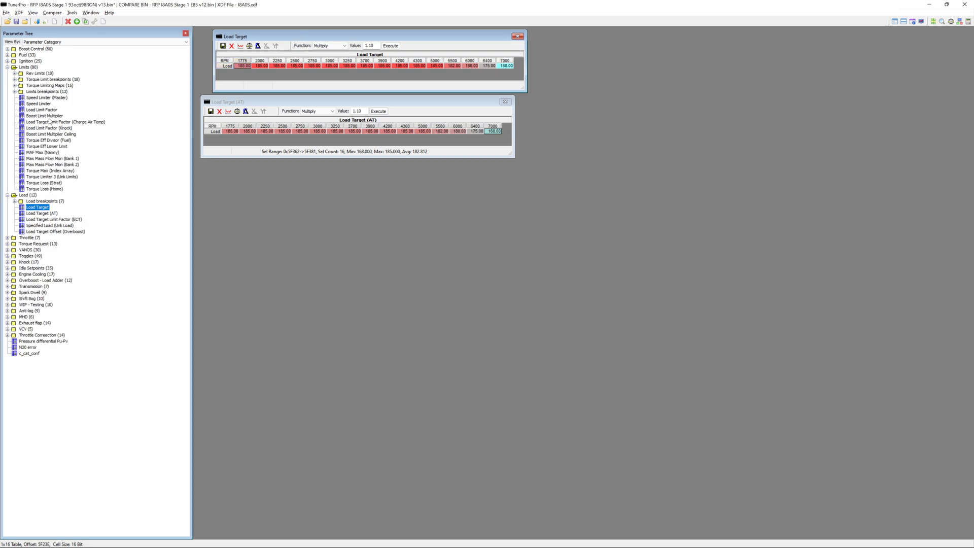
double_click(44, 116)
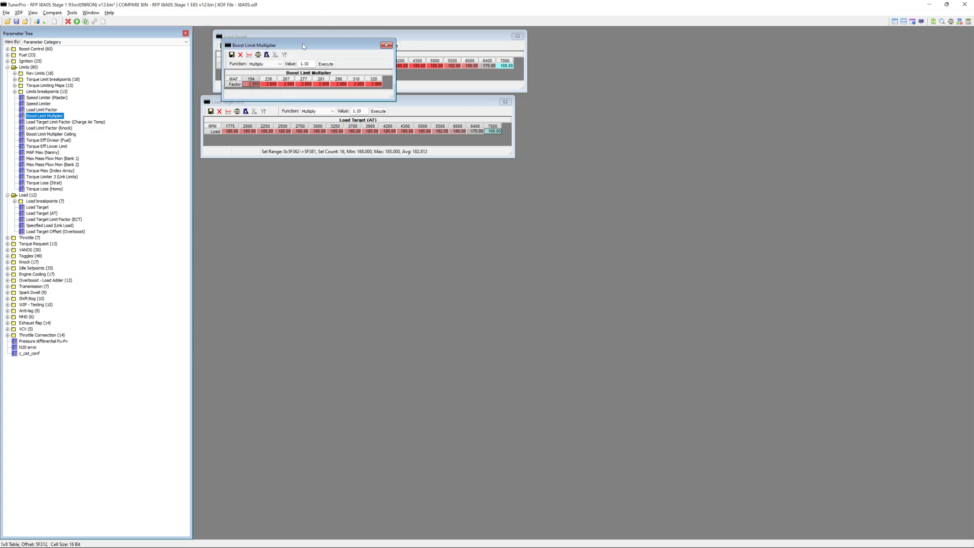
left_click_drag(307, 71, 285, 167)
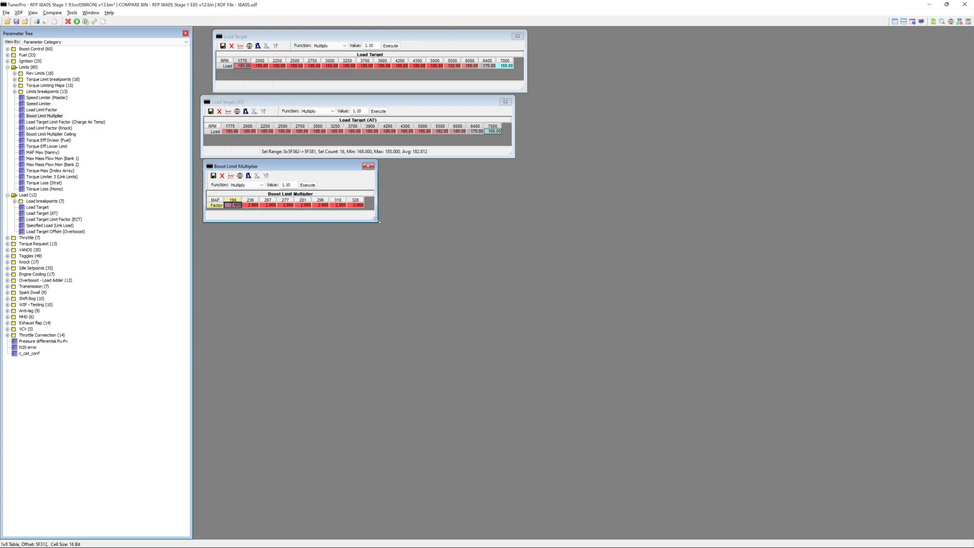
left_click_drag(379, 223, 381, 224)
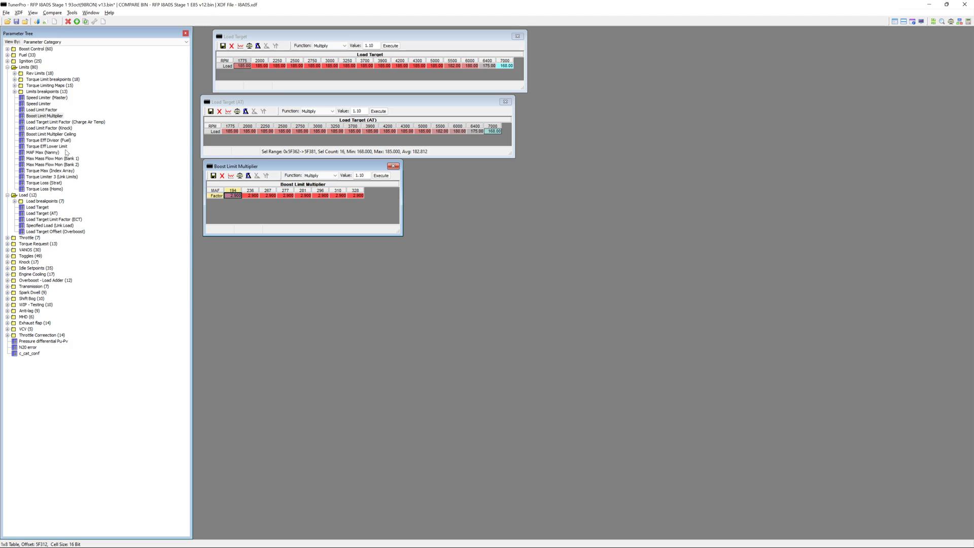
left_click(60, 134)
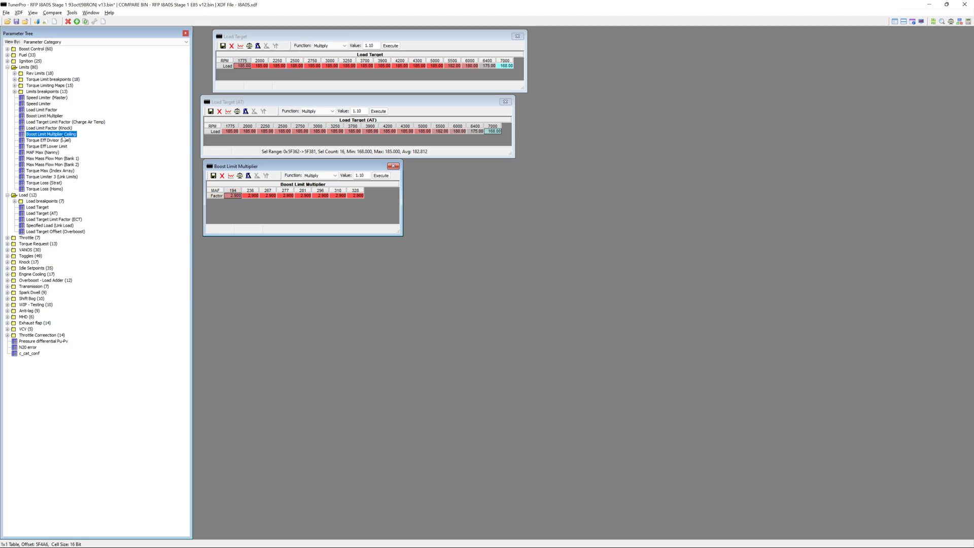
double_click(56, 147)
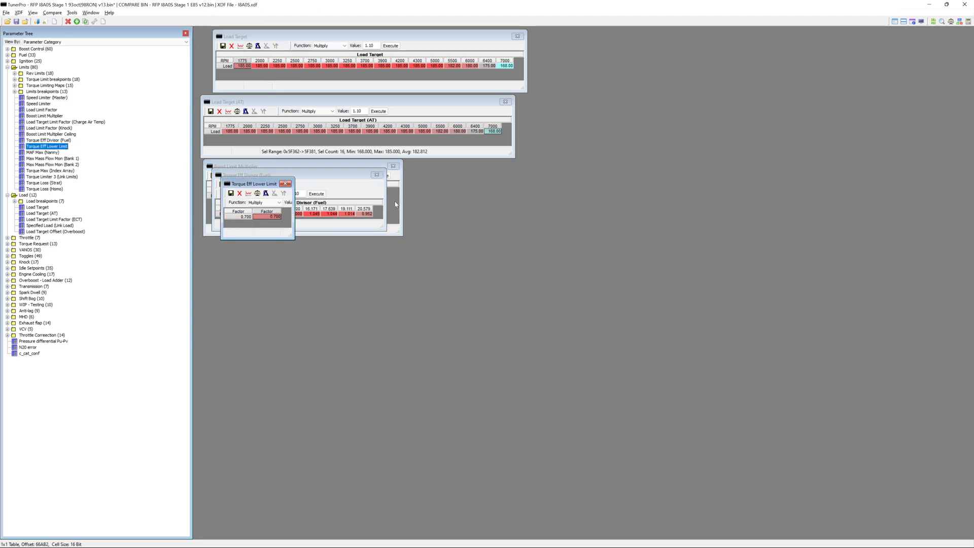
left_click(279, 186)
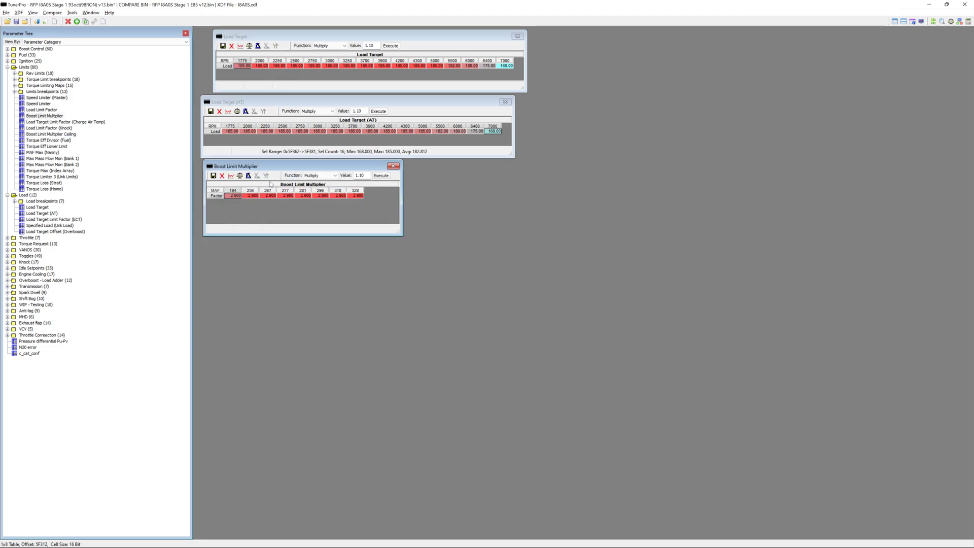
Step: Open Load Limit Factor beneath Boost Limit Multiplier and review its cells alongside the first cells of Load Target (AT) and Boost Limit Multiplier
double_click(56, 109)
left_click_drag(384, 173, 372, 244)
left_click(232, 275)
left_click_drag(234, 278, 428, 277)
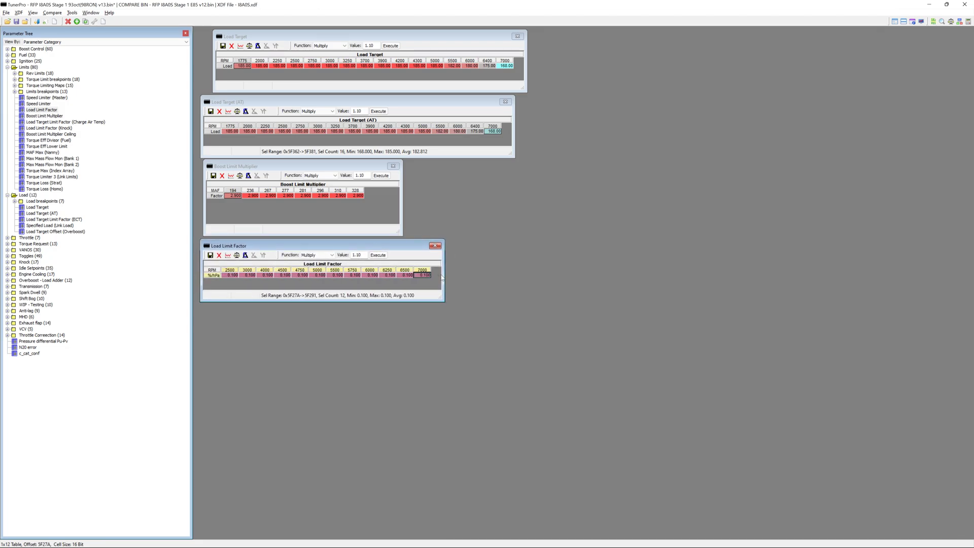
left_click(230, 132)
left_click(249, 202)
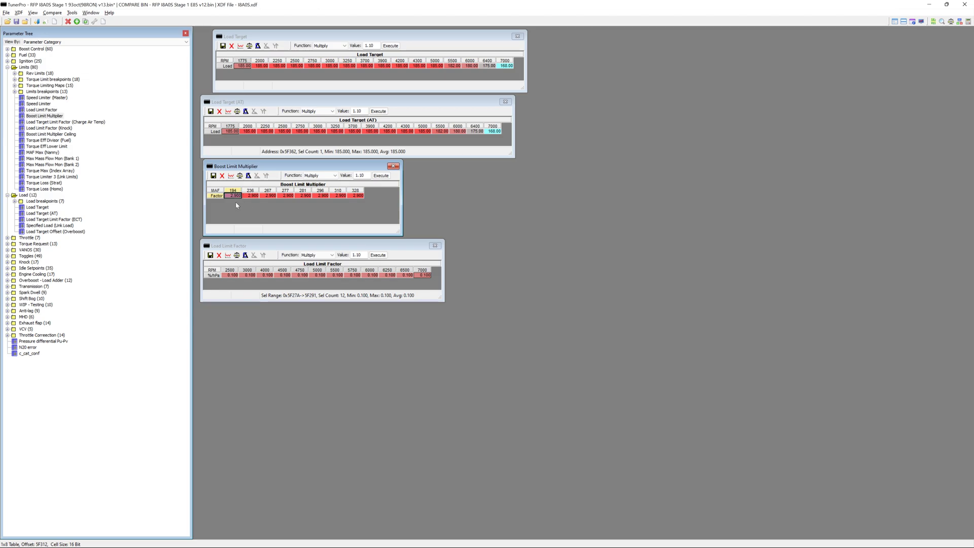
Step: Try a higher factor in the 194 MAF cell of Boost Limit Multiplier
left_click(237, 197)
key("plus")
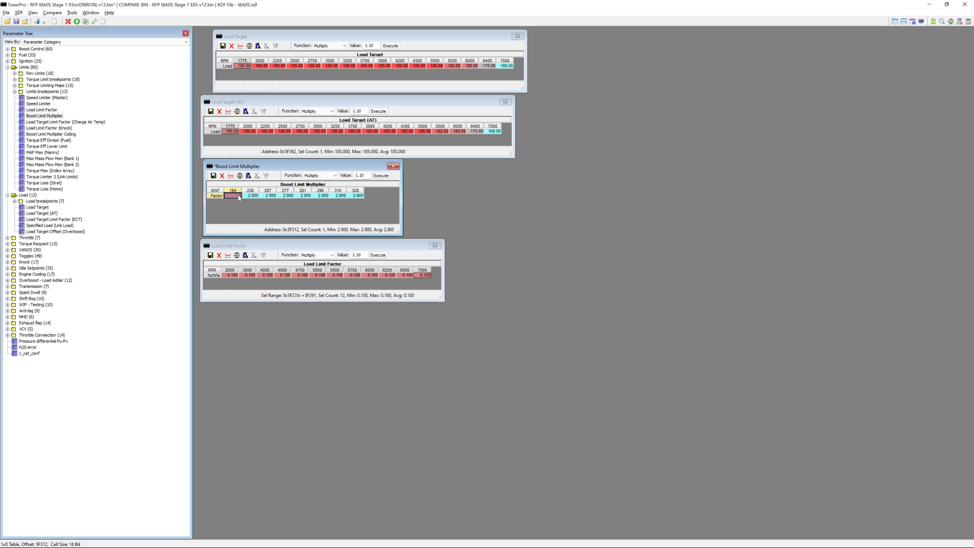
Step: Open Boost Limit Multiplier Ceiling beside Boost Limit Multiplier and review the cells of Load Target (AT), Load Limit Factor and Boost Limit Multiplier
double_click(48, 134)
left_click_drag(248, 171, 452, 170)
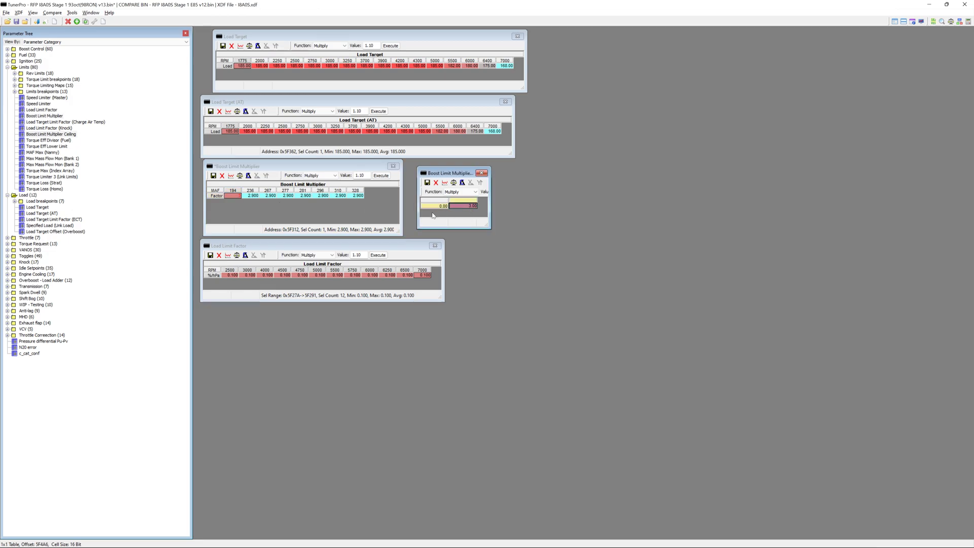
type("3")
left_click_drag(228, 131, 493, 131)
left_click_drag(239, 276, 435, 278)
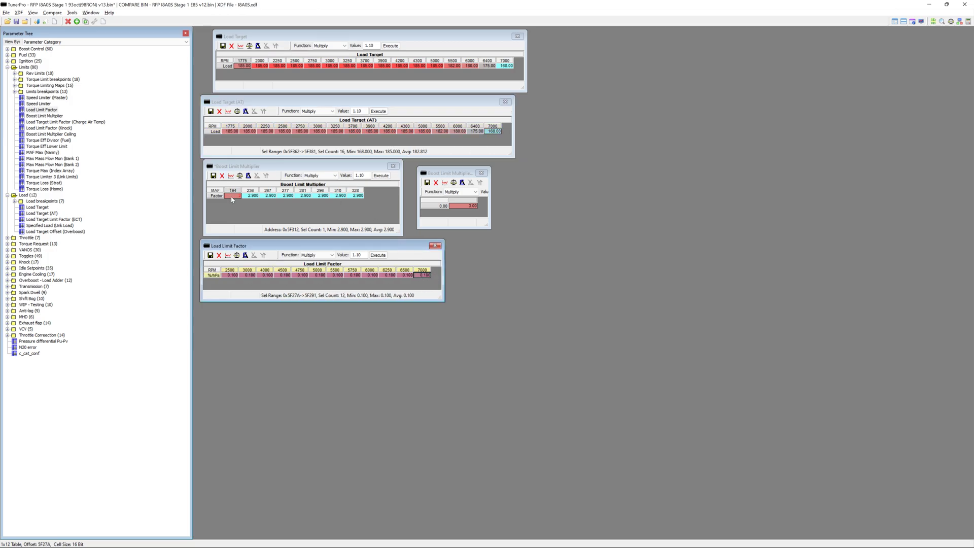
left_click_drag(232, 198, 356, 196)
left_click(493, 132)
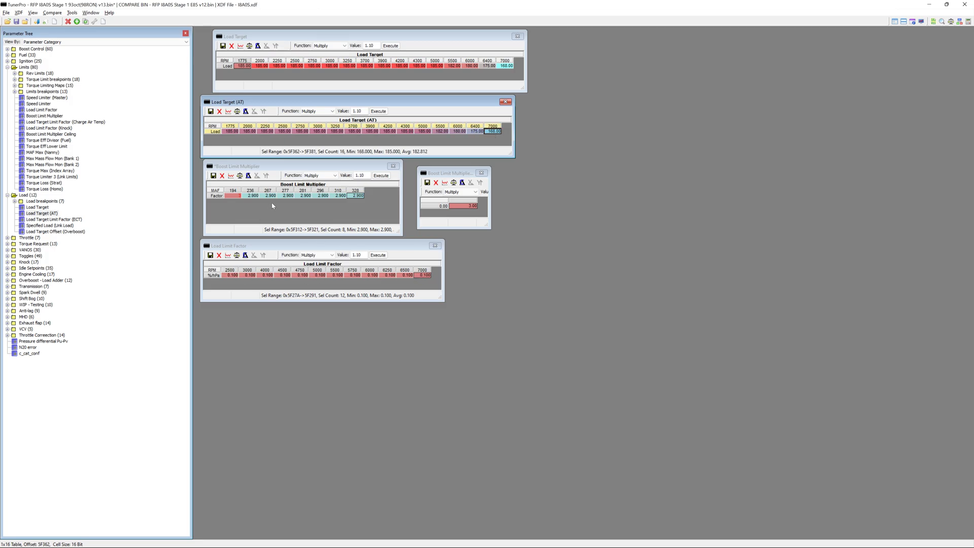
Step: Try a lower factor in the 194 MAF cell of Boost Limit Multiplier and compare the row with Boost Limit Multiplier Ceiling
left_click(234, 196)
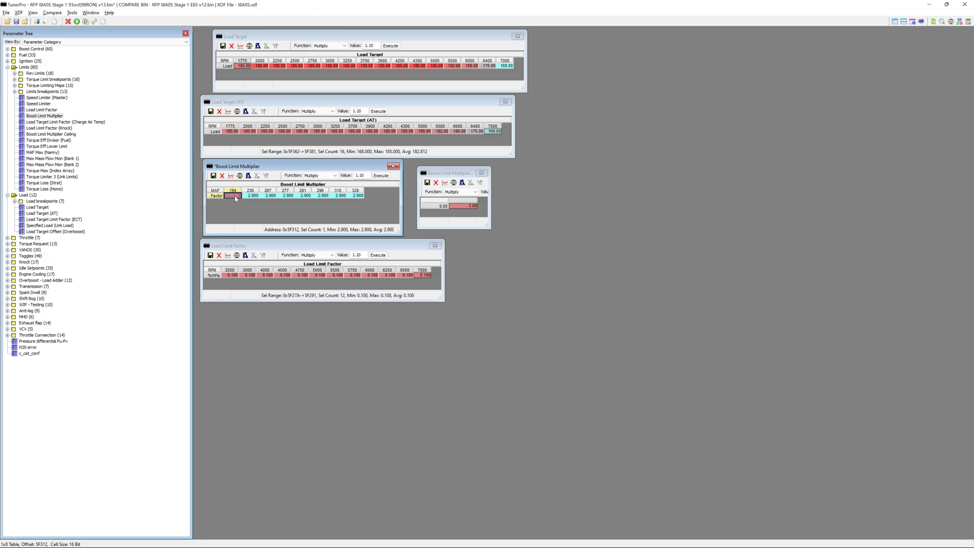
double_click(235, 196)
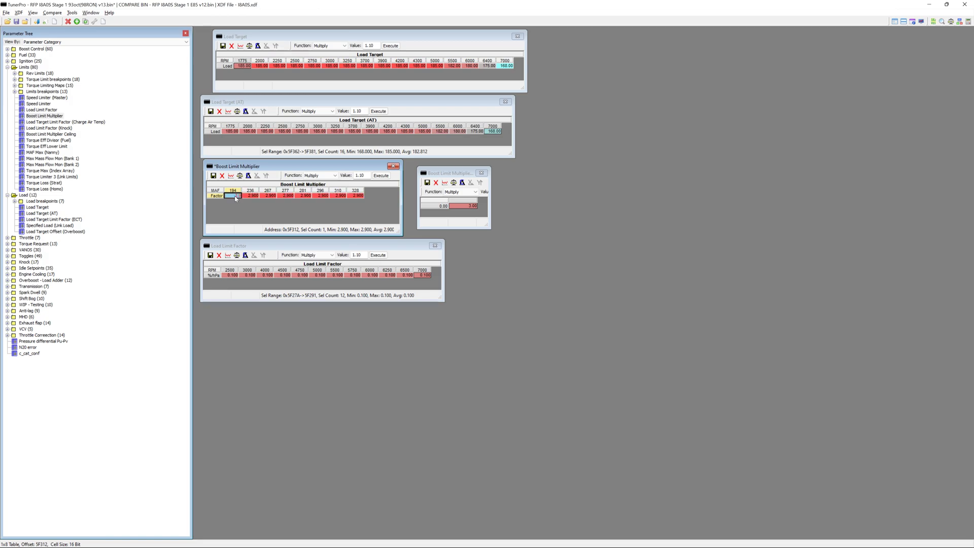
left_click_drag(226, 197, 285, 196)
left_click(356, 195, "shift")
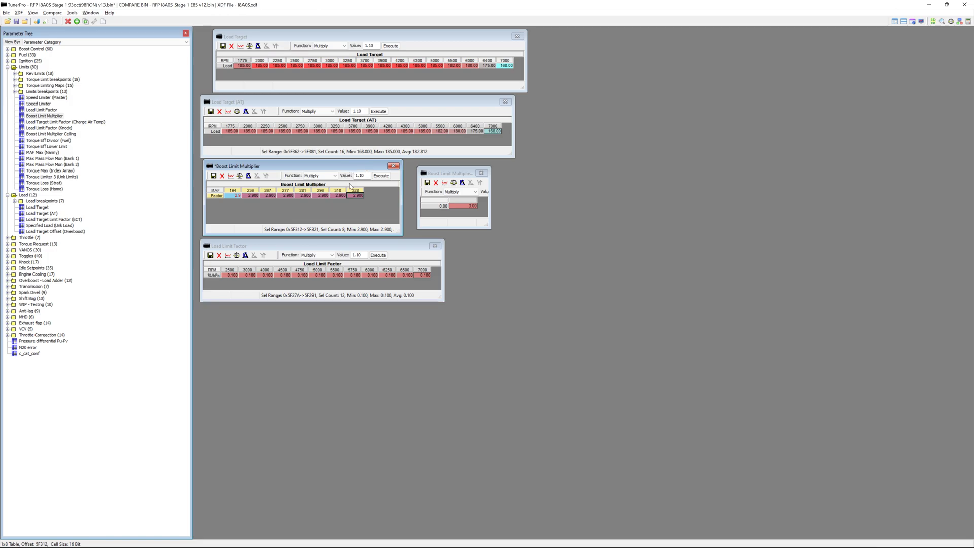
left_click_drag(454, 174, 443, 168)
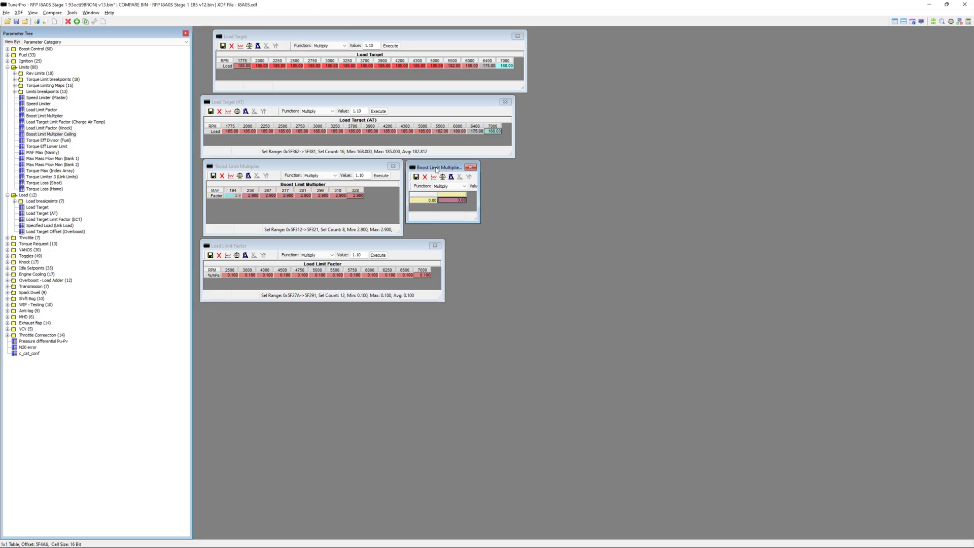
left_click_drag(235, 195, 358, 198)
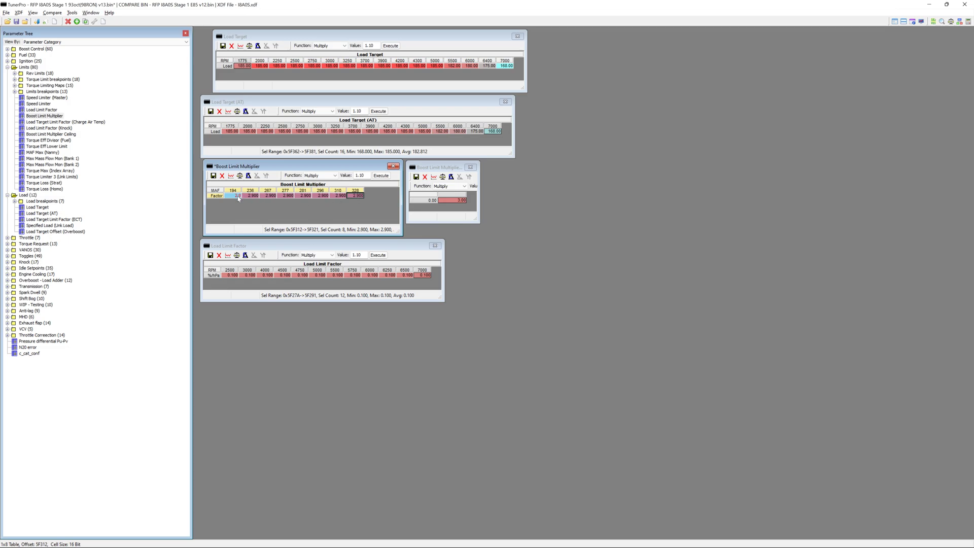
Step: Change the last digit of the 194 MAF factor to 9 and close Boost Limit Multiplier without committing the changes
key("BackSpace")
type("9")
left_click(393, 166)
left_click(512, 305)
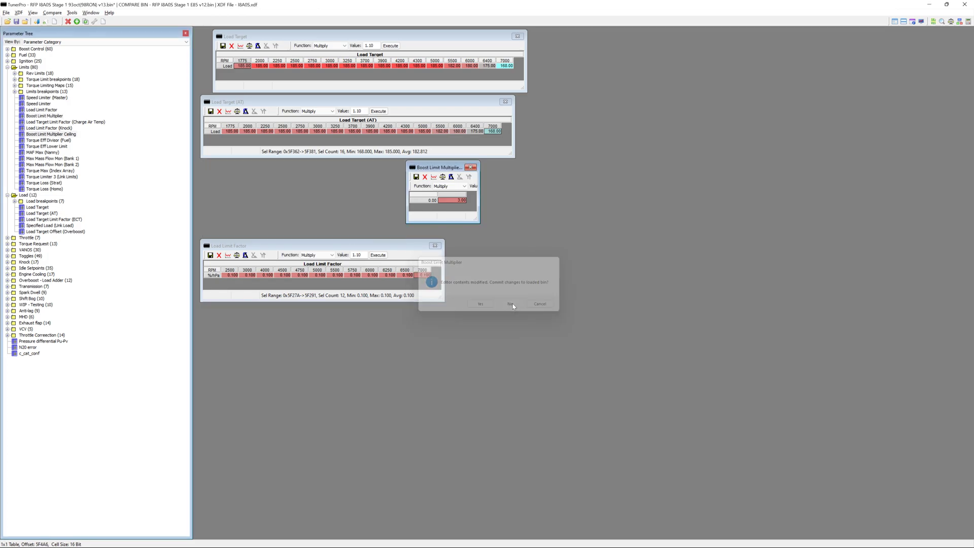
Step: Move Load Limit Factor beneath Load Target (AT), close it, and align Load Target (AT) directly under Load Target
left_click_drag(389, 245, 406, 177)
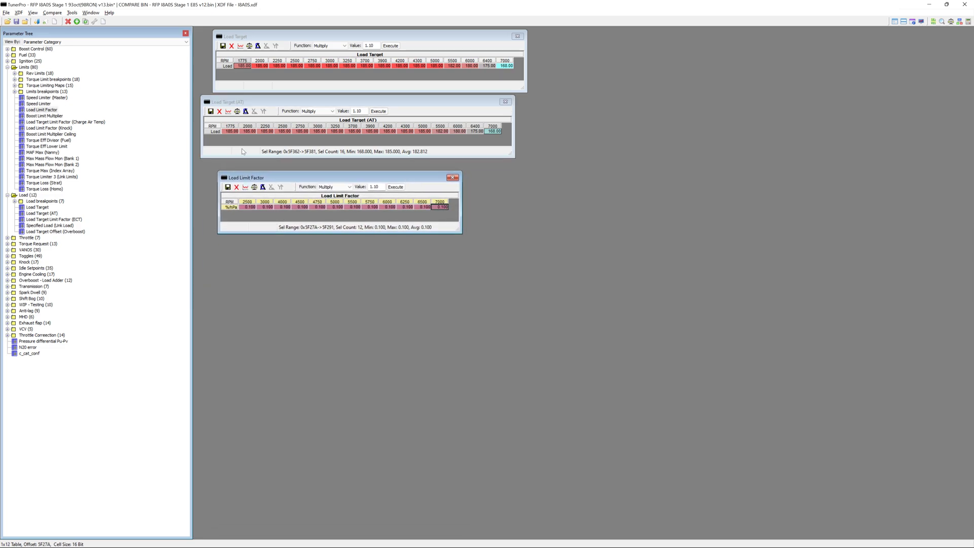
left_click_drag(313, 178, 296, 166)
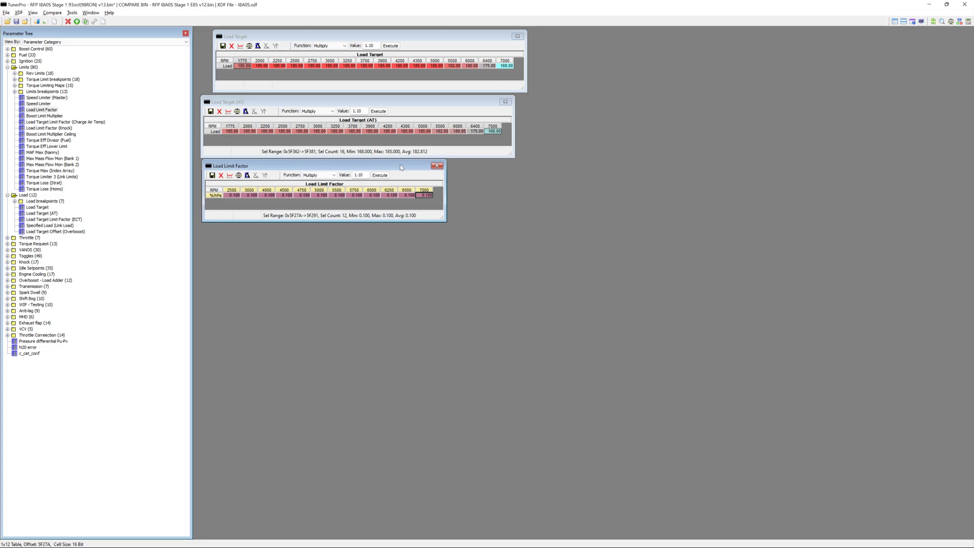
left_click(437, 165)
left_click_drag(445, 103, 456, 100)
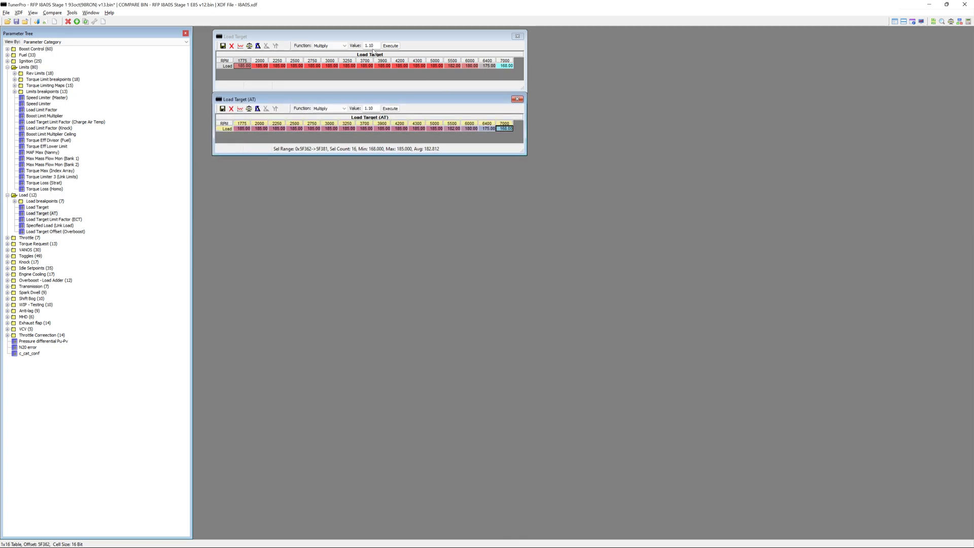
Step: Close the Load Target and Load Target (AT) tables and collapse the Limits and Load groups
left_click(516, 33)
left_click(517, 99)
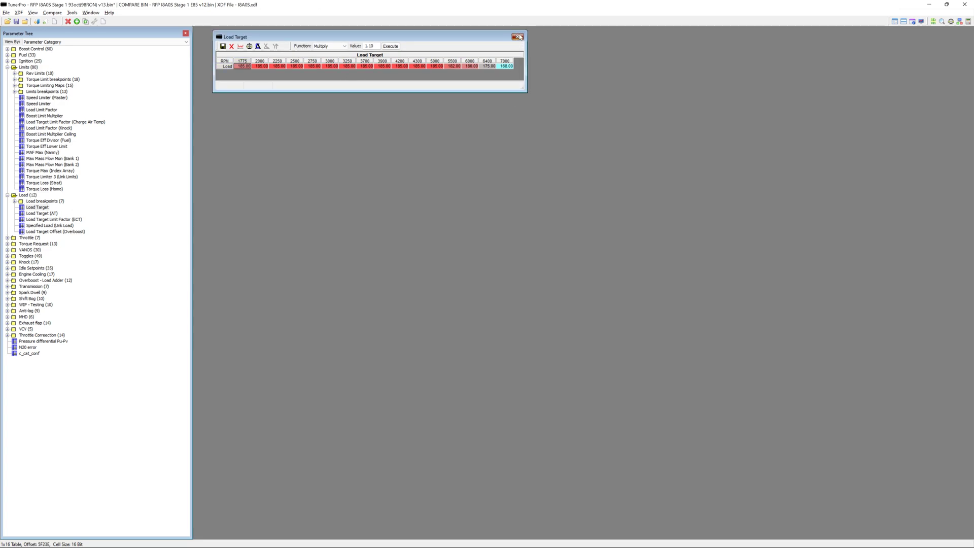
left_click(518, 36)
left_click(8, 67)
left_click(8, 73)
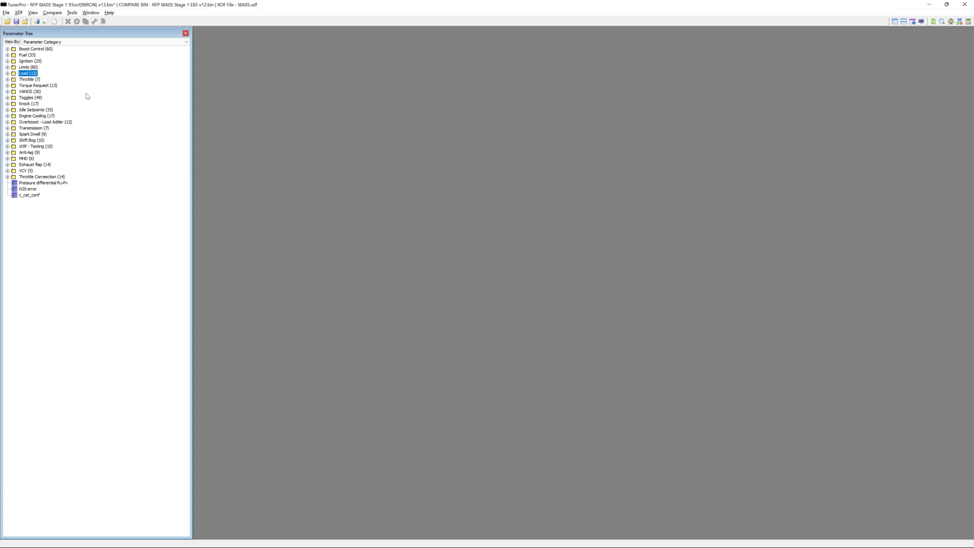
key("alt+z")
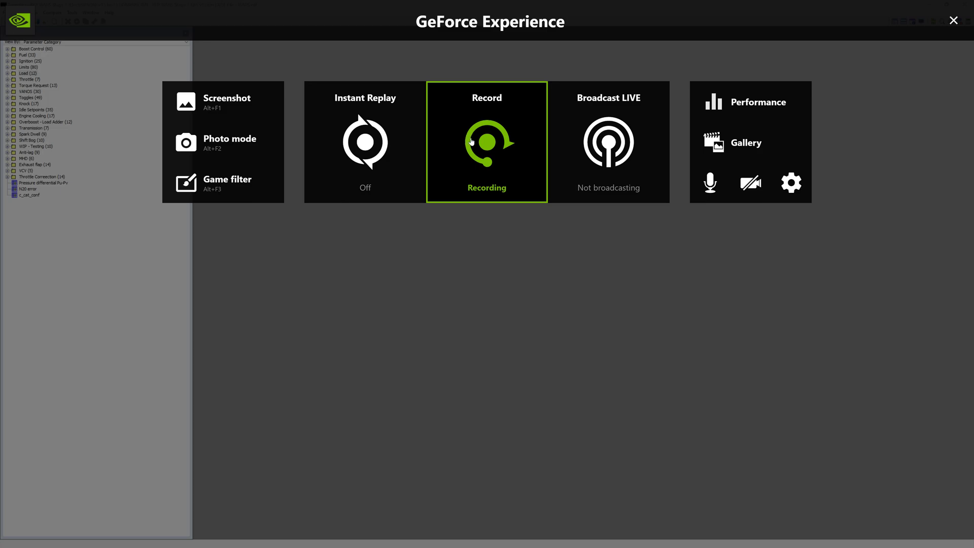
left_click(484, 142)
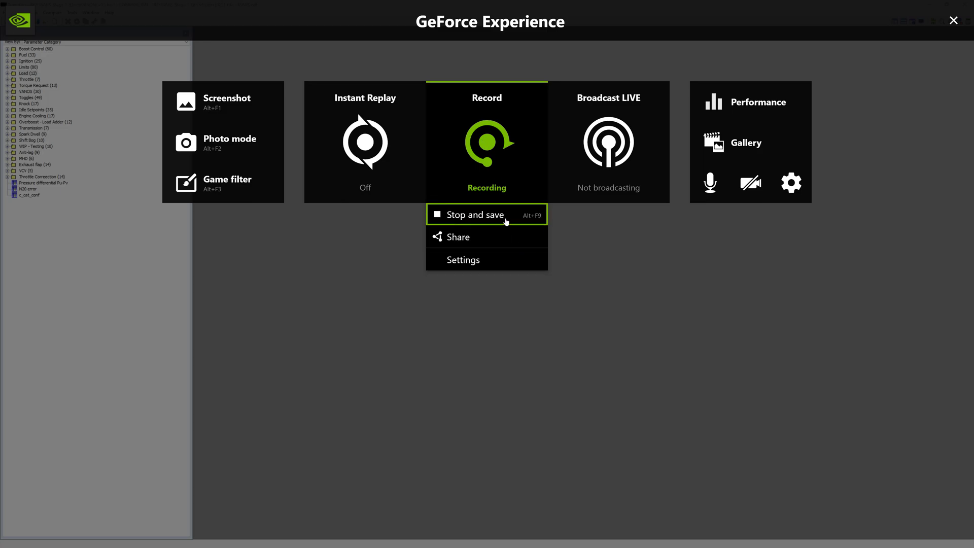